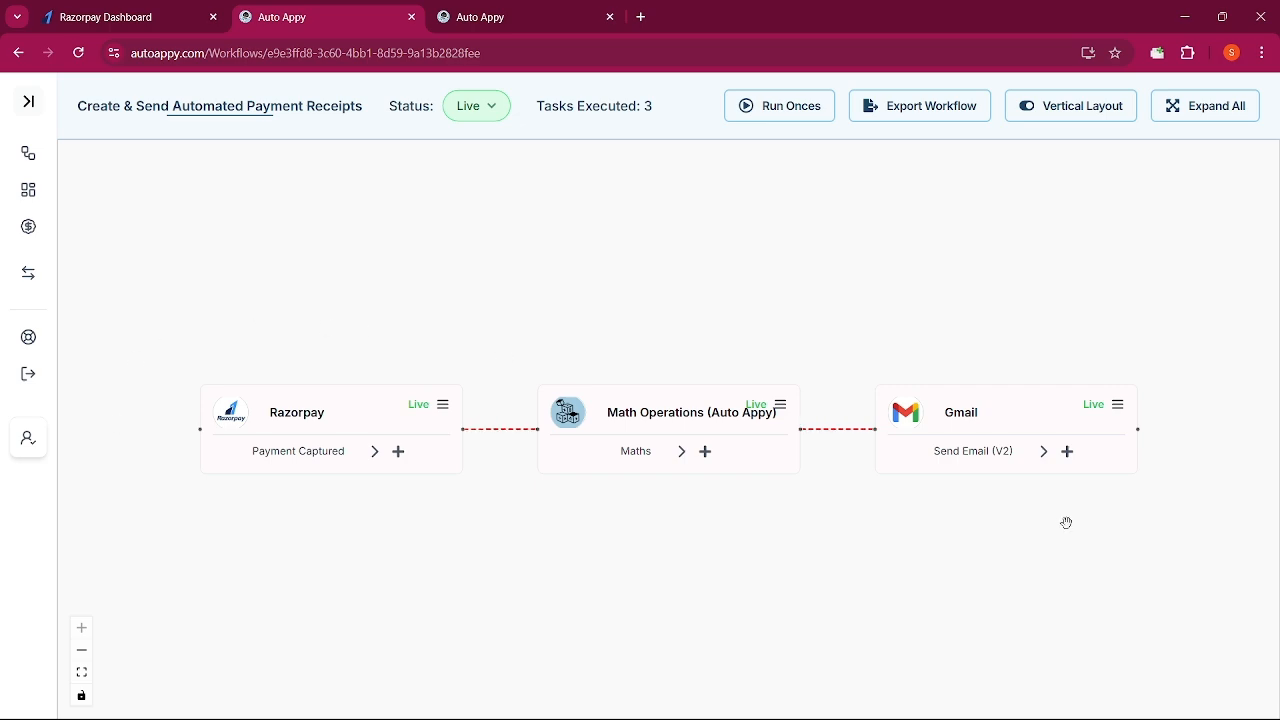
# - Look through the Auto Appy home page, examining its connectable apps, ready-made automations and pricing plans
pyautogui.click(483, 20)
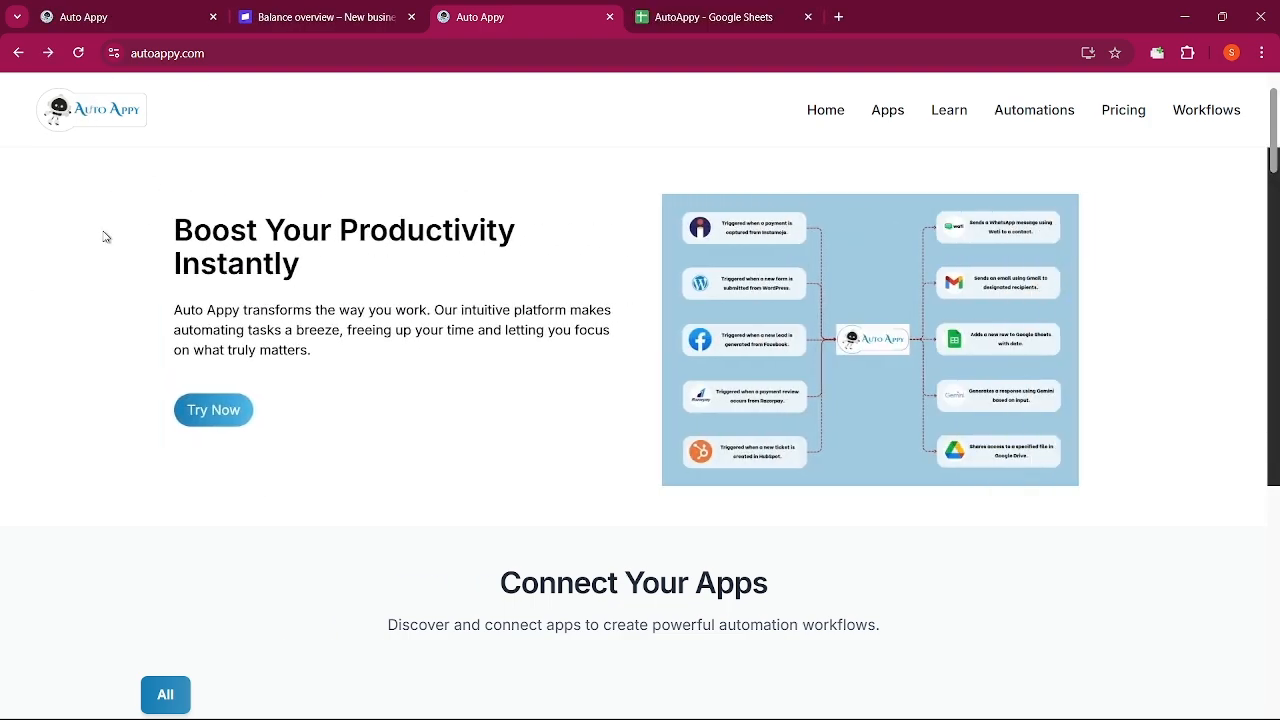
pyautogui.scroll(-2, 163, 322)
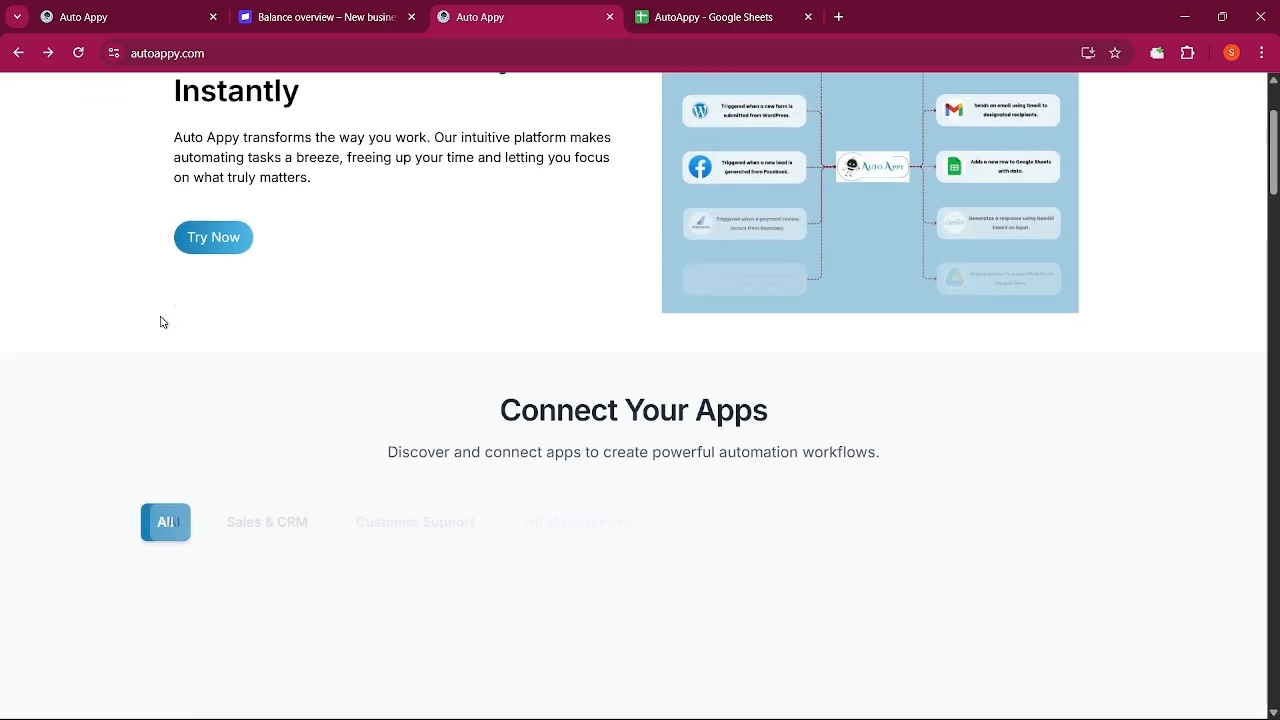
pyautogui.scroll(-4, 161, 322)
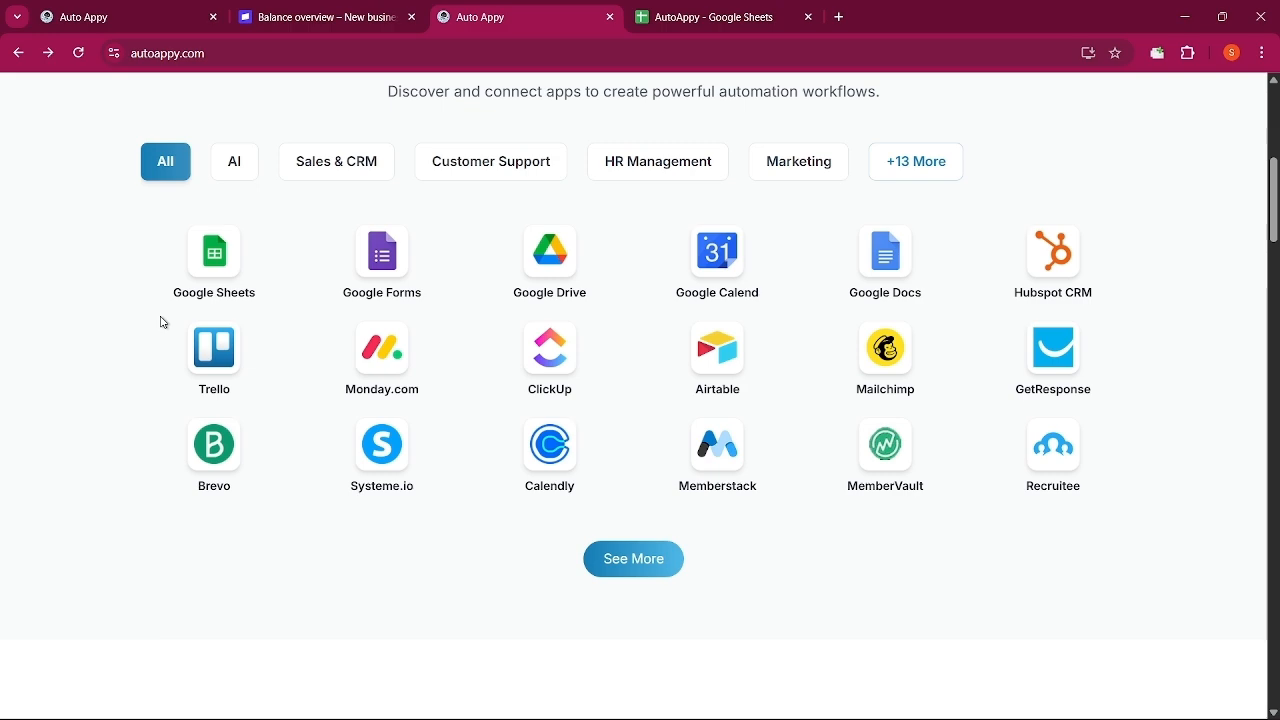
pyautogui.scroll(-6, 164, 323)
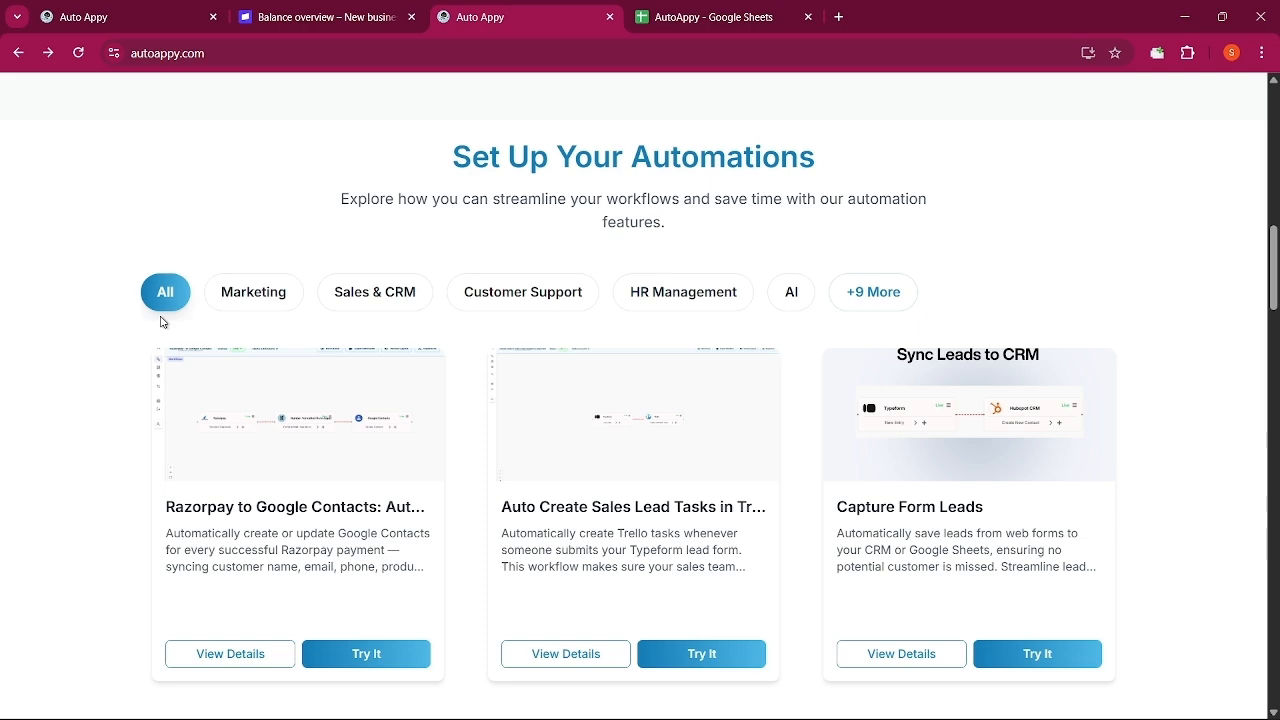
pyautogui.scroll(-10, 164, 323)
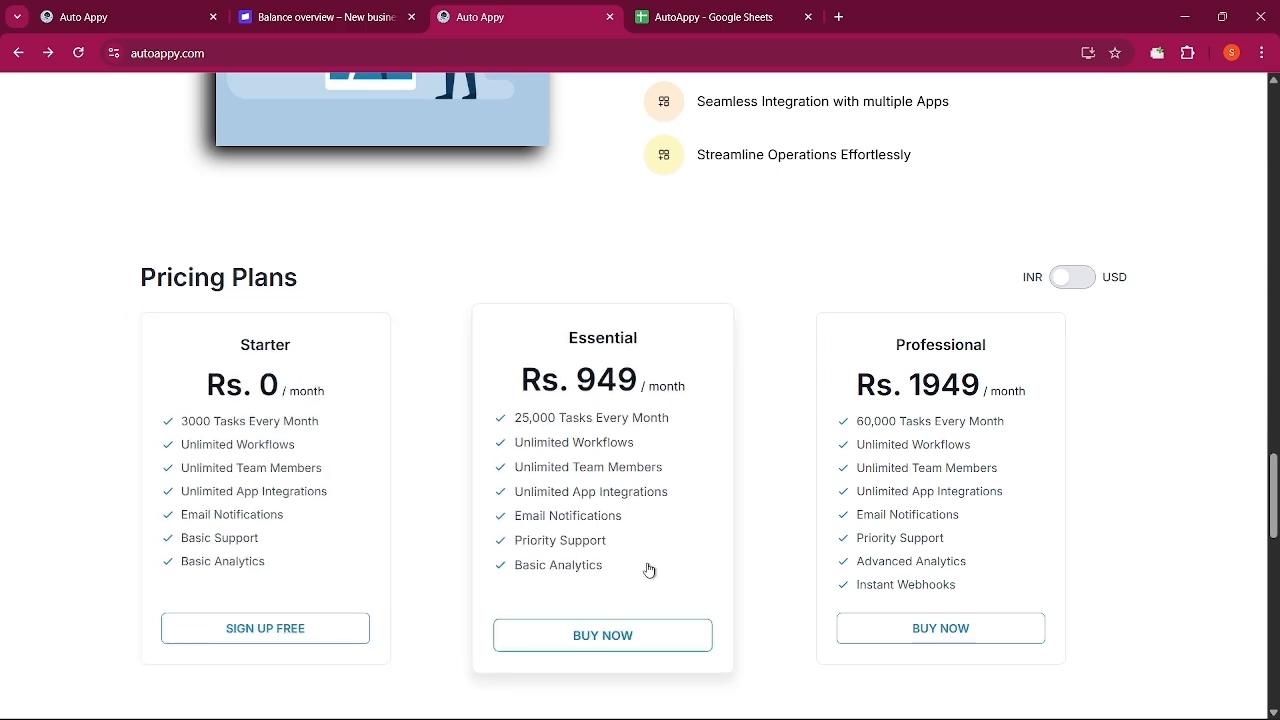
pyautogui.scroll(20, 649, 566)
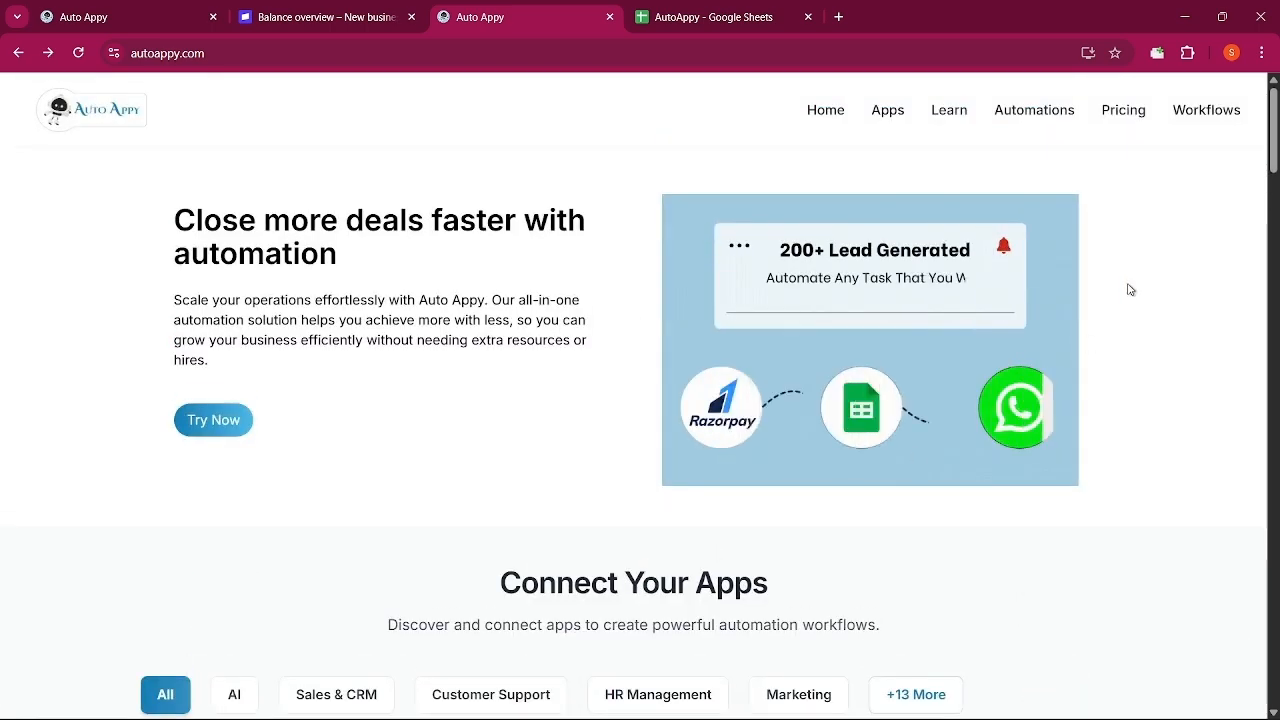
# - Create a new workflow named "Create & Send Automated Payment Receipts" from the workflows dashboard
pyautogui.click(1205, 122)
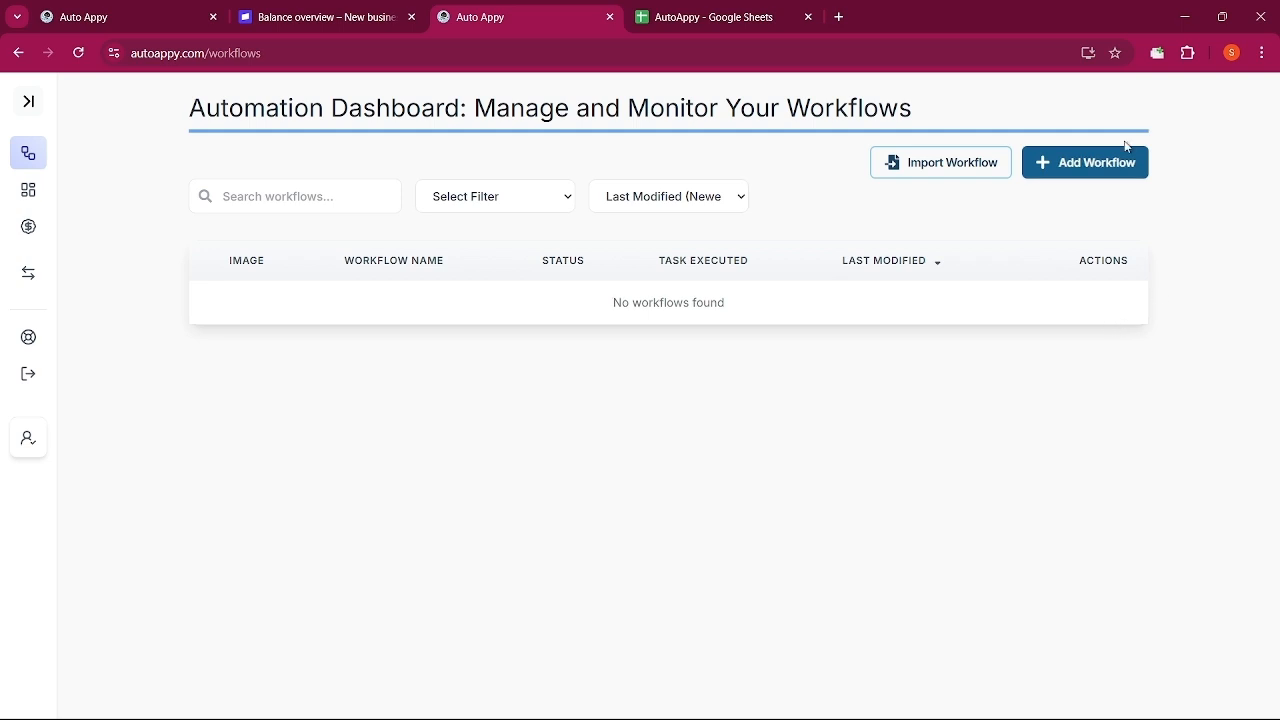
pyautogui.click(1080, 161)
pyautogui.click(681, 397)
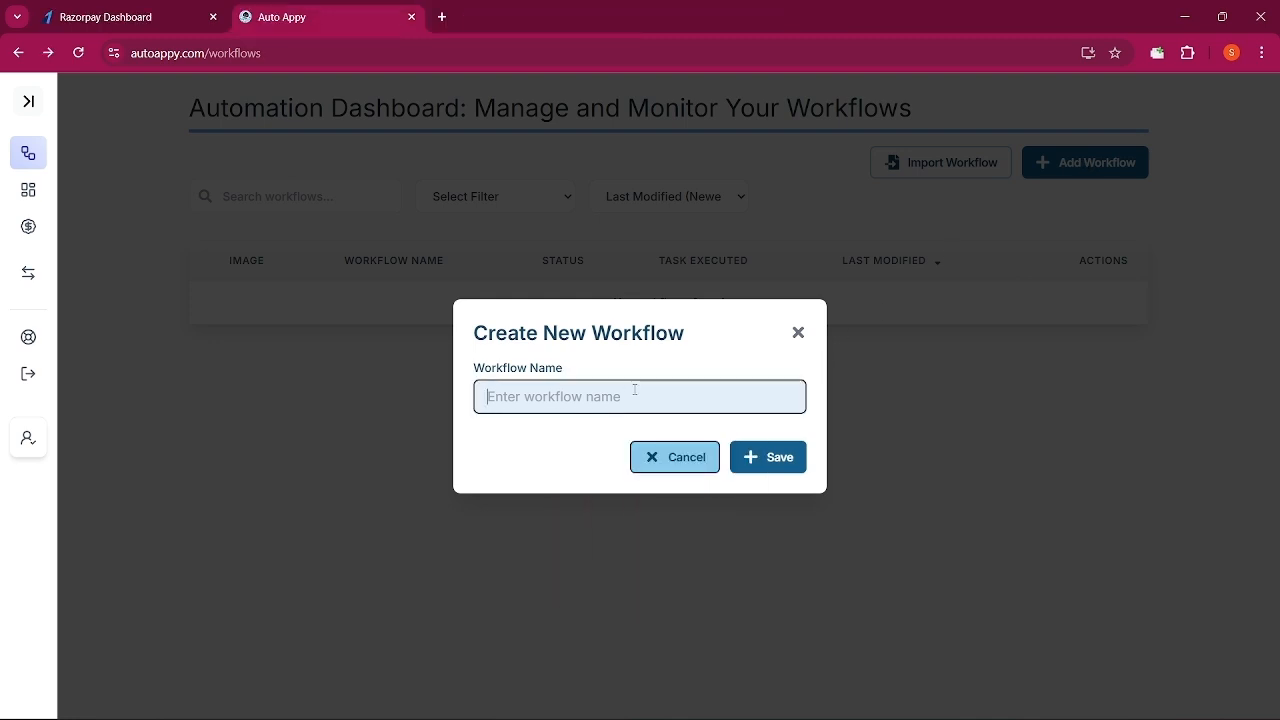
pyautogui.click(635, 392)
pyautogui.write('Create & Send Automated Payment Receipts')
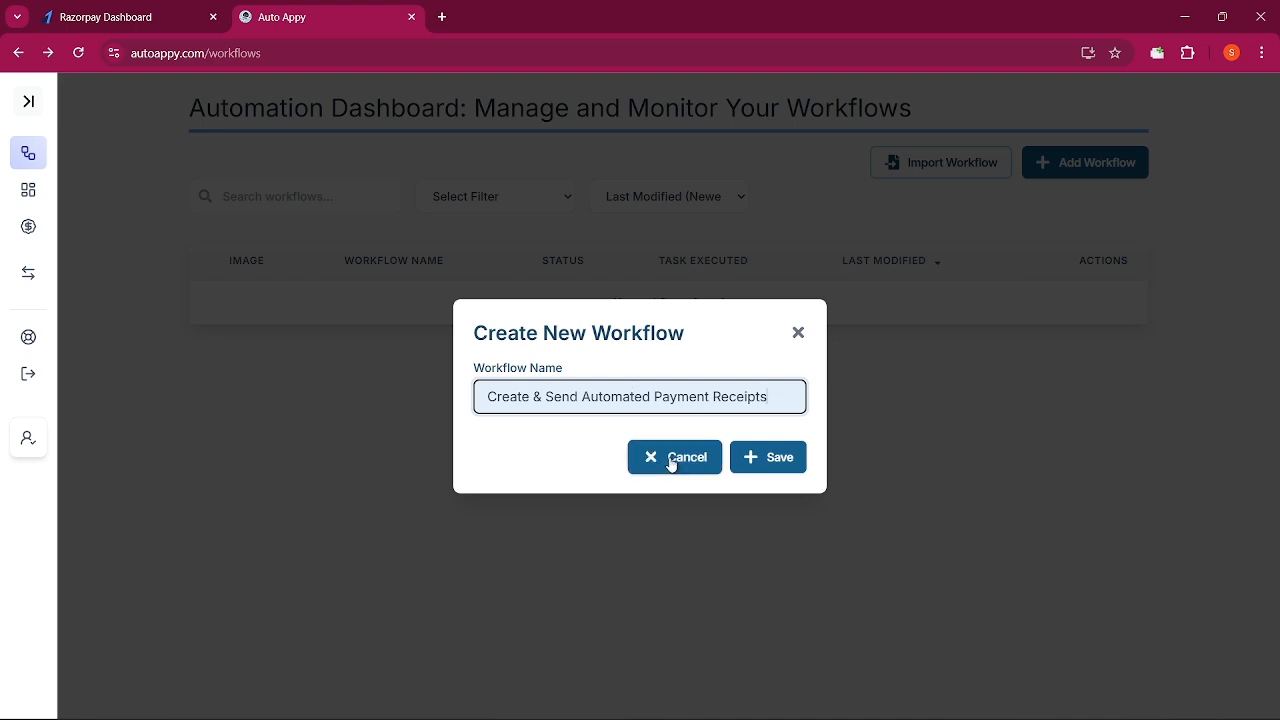
pyautogui.click(789, 460)
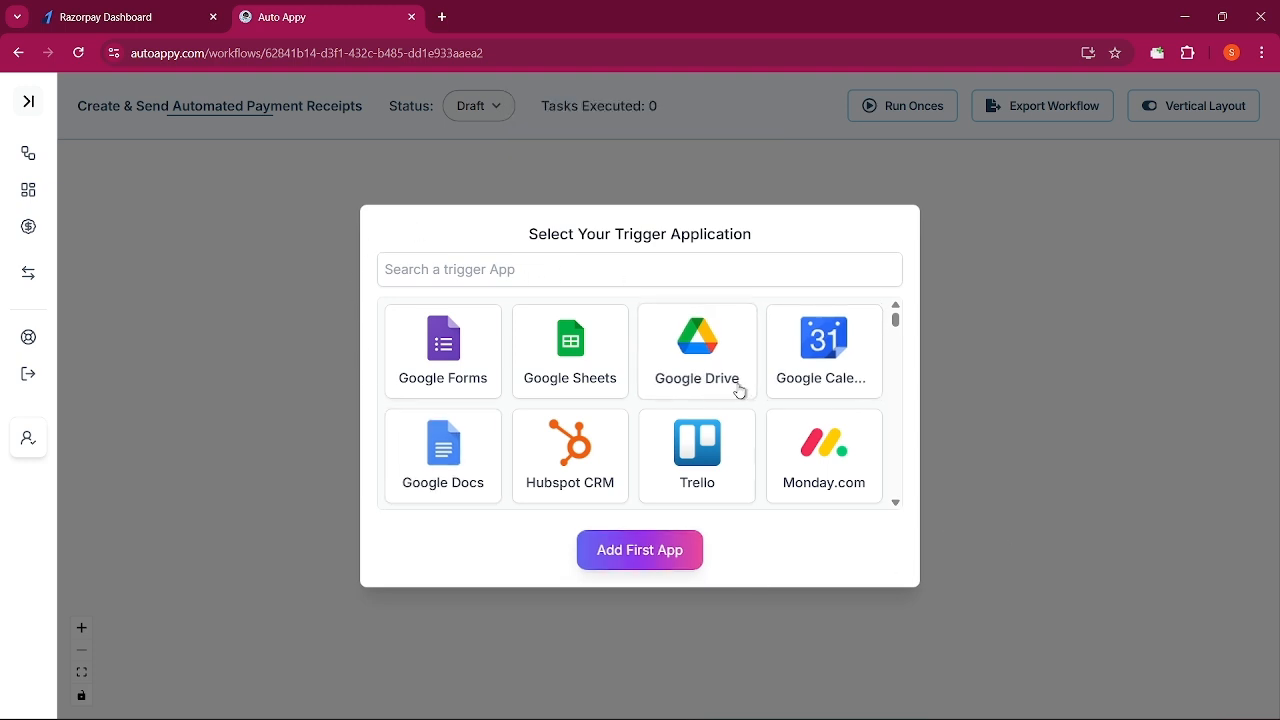
# - Find Razorpay among the available apps and select it as the workflow's trigger application
pyautogui.scroll(-3, 731, 377)
pyautogui.scroll(-6, 731, 377)
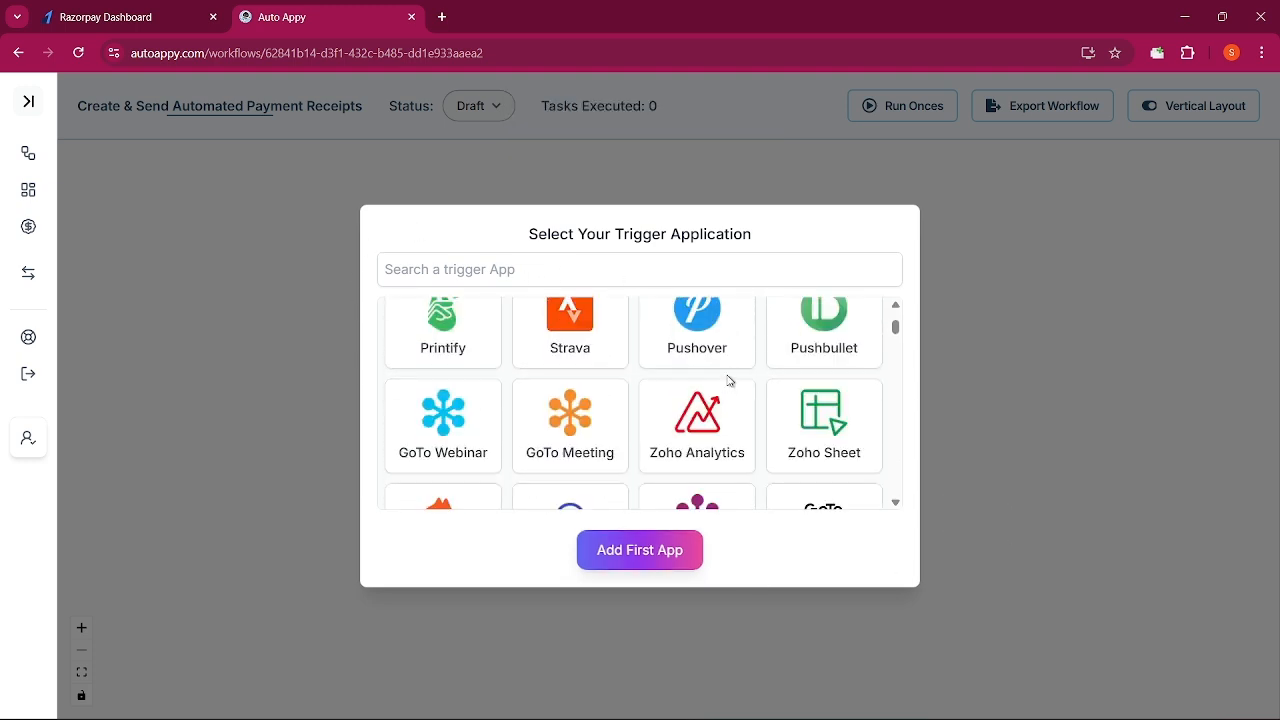
pyautogui.scroll(3, 724, 438)
pyautogui.scroll(5, 724, 438)
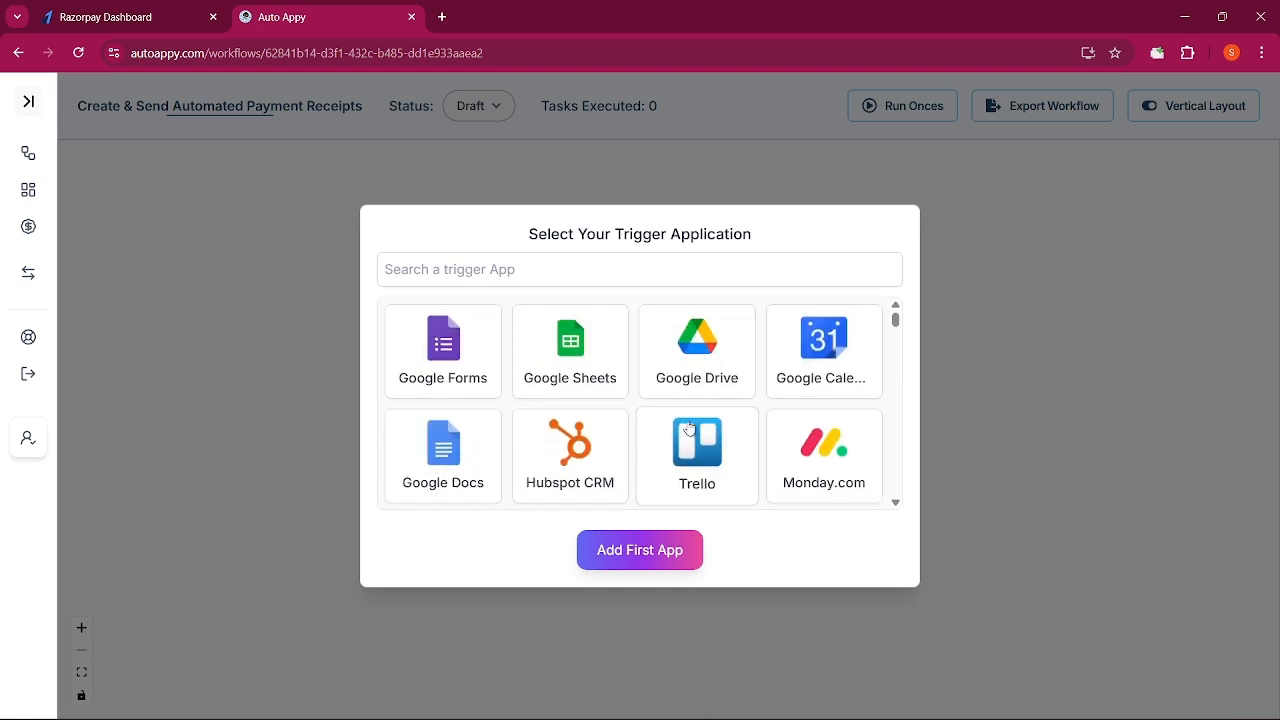
pyautogui.click(616, 260)
pyautogui.write('raz')
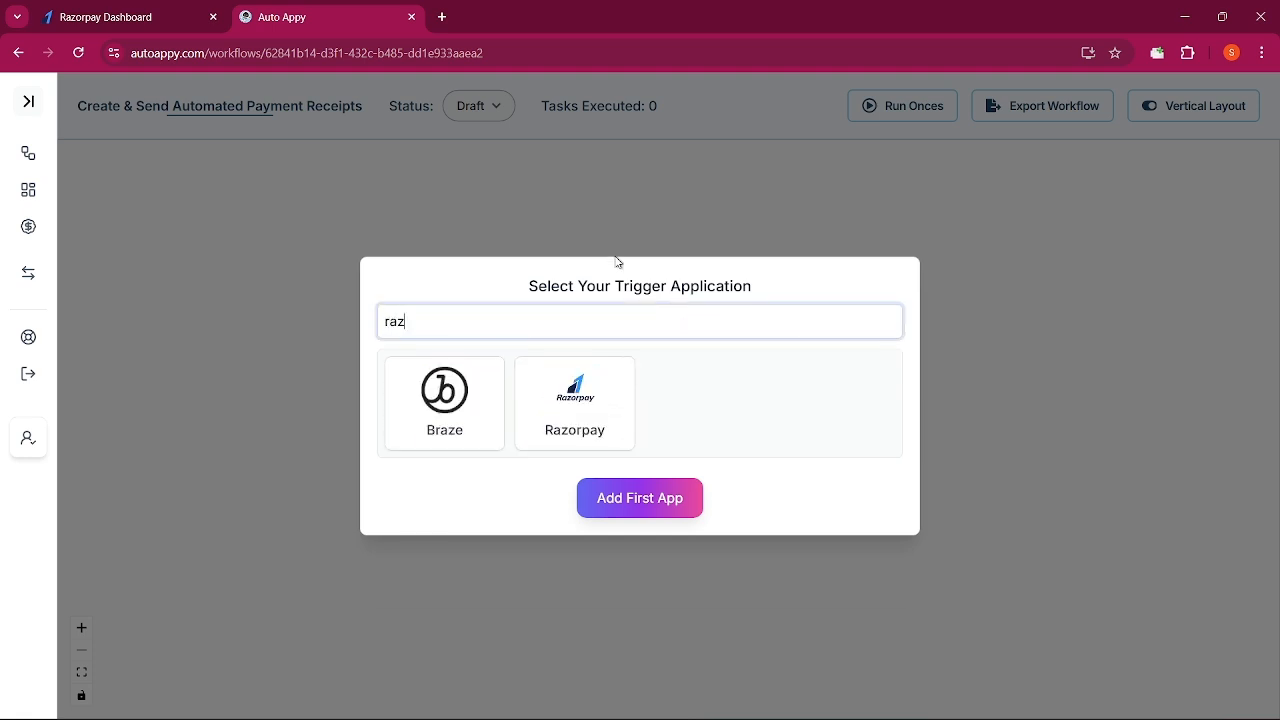
pyautogui.click(612, 398)
# - Set the Razorpay trigger event to Payment Captured and add it as the workflow's first app
pyautogui.click(591, 472)
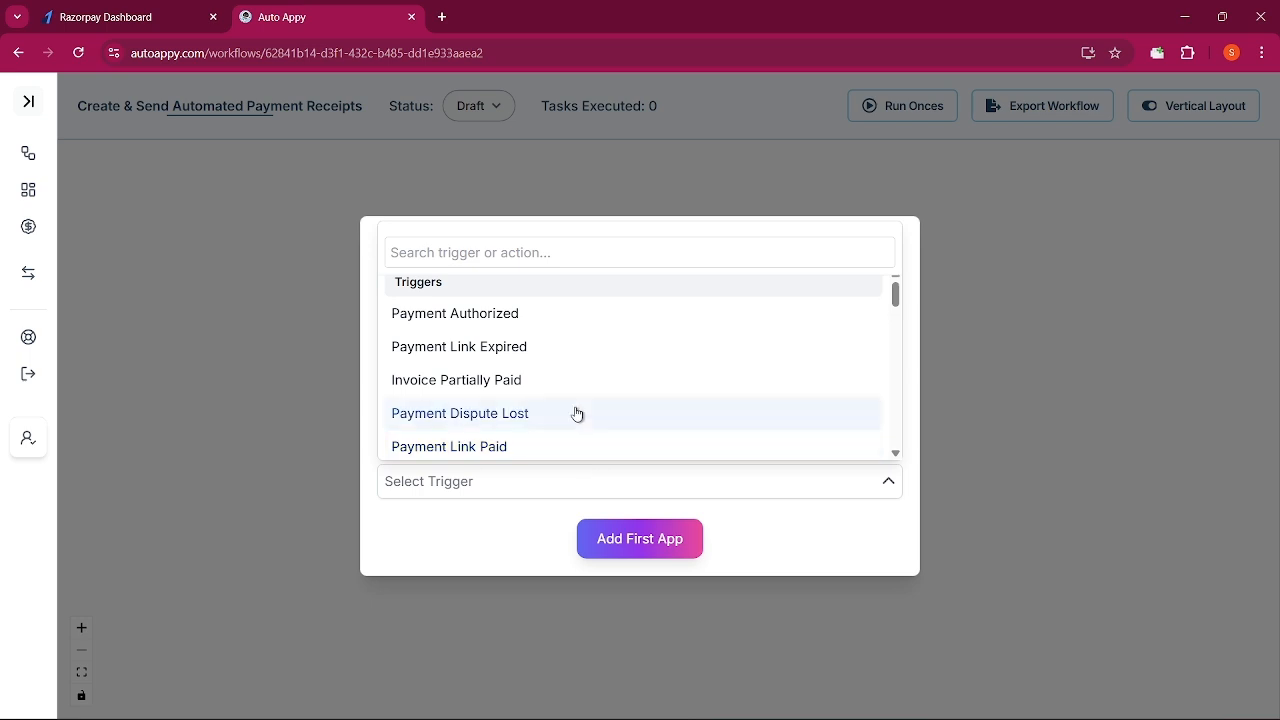
pyautogui.scroll(-2, 543, 371)
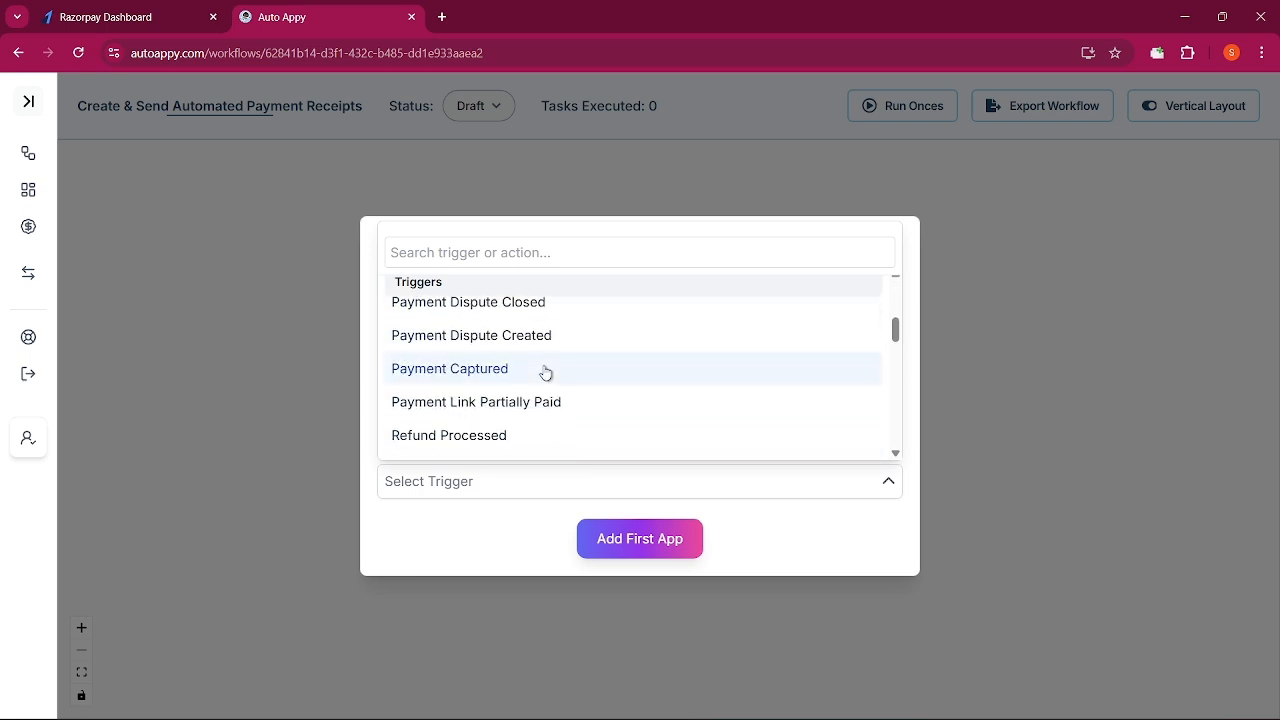
pyautogui.scroll(-1, 545, 372)
pyautogui.scroll(-2, 487, 400)
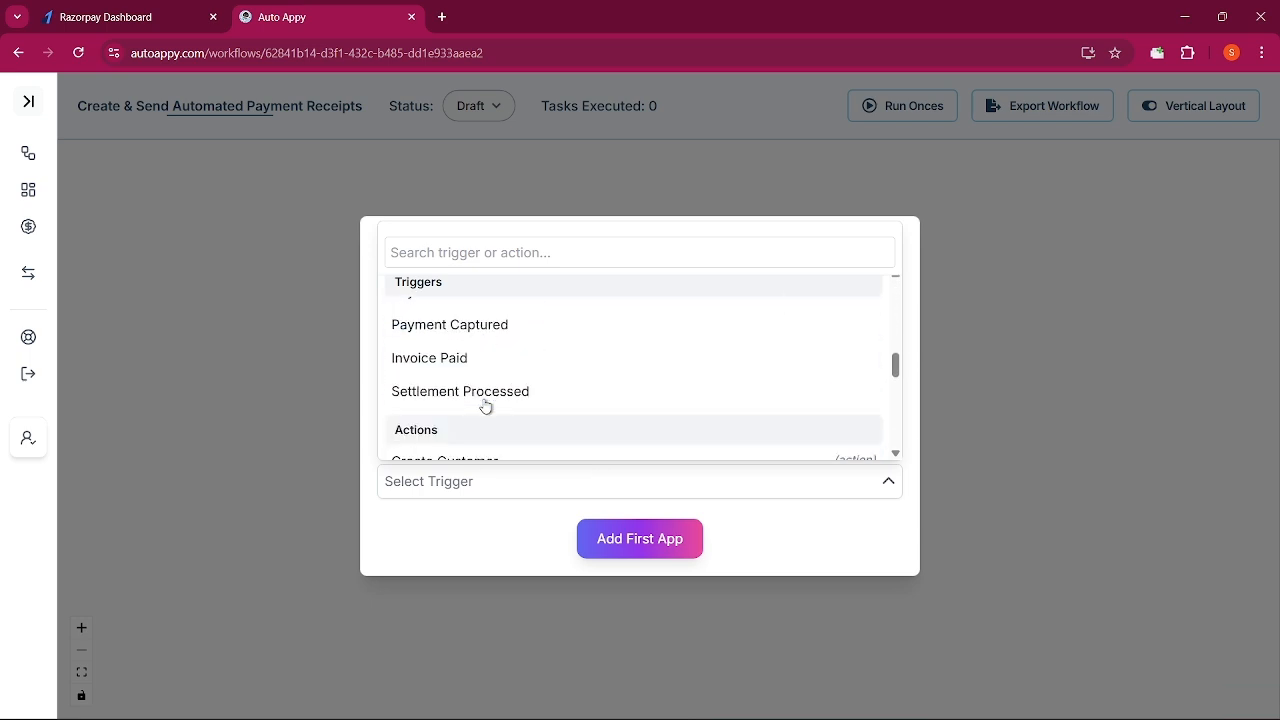
pyautogui.click(517, 334)
pyautogui.click(647, 555)
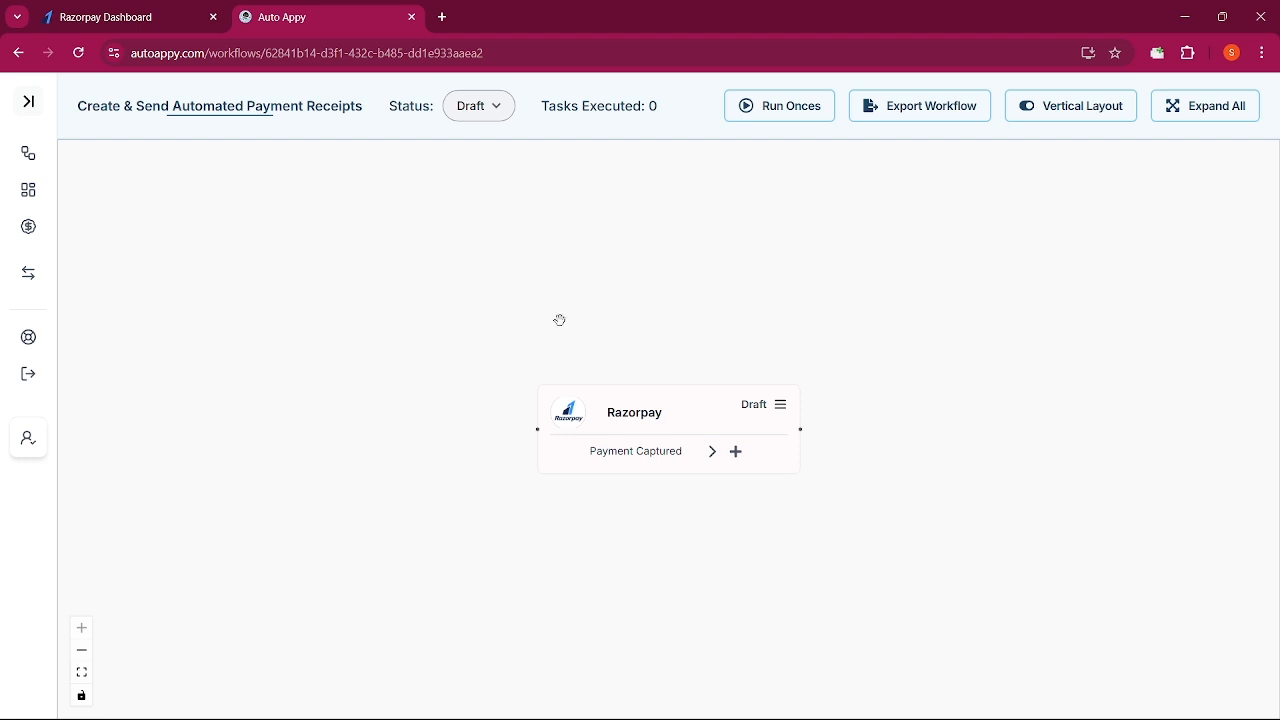
# - Move the Razorpay node up and to the left on the canvas, and copy the webhook URL from its setup
pyautogui.moveTo(639, 432); pyautogui.dragTo(531, 336)
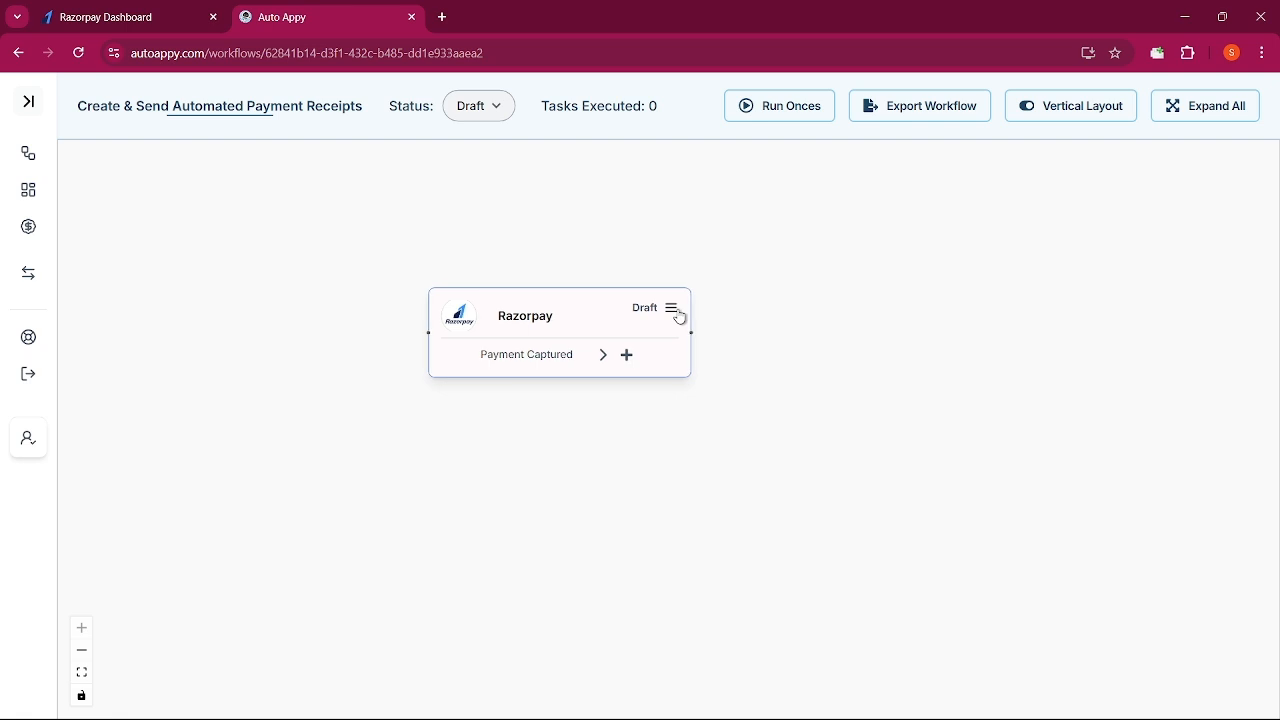
pyautogui.click(676, 311)
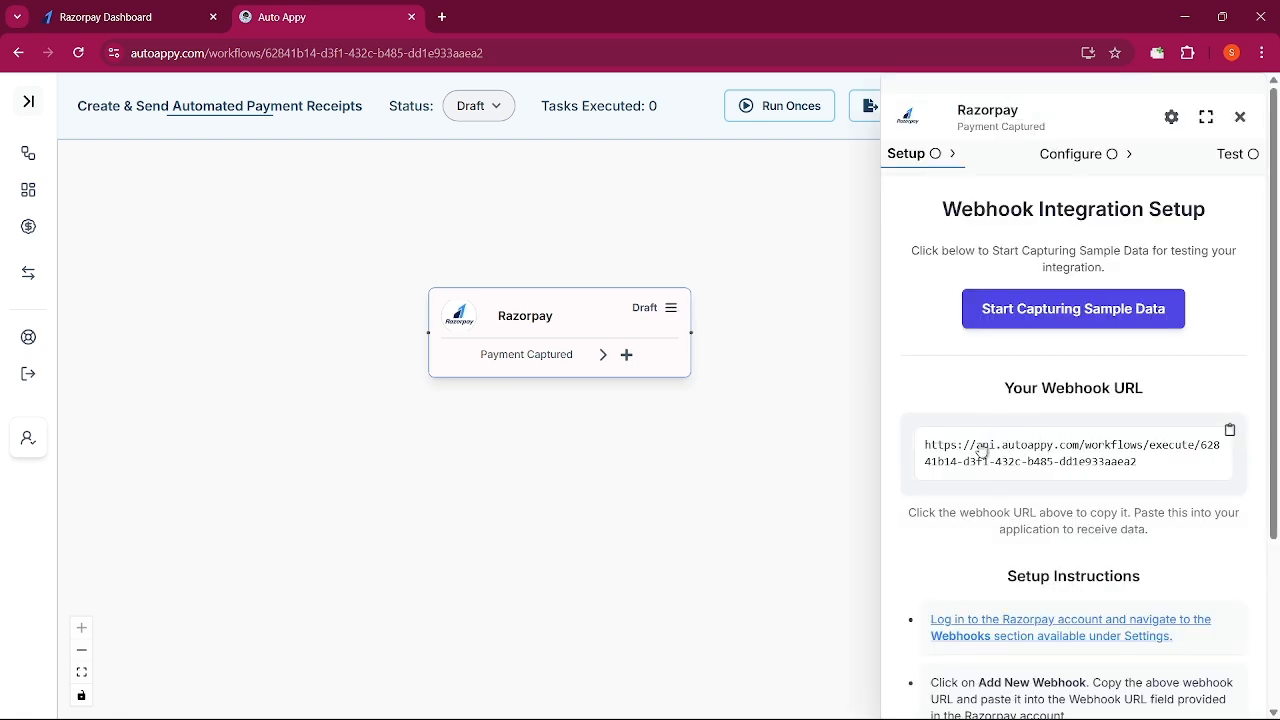
pyautogui.click(138, 26)
pyautogui.click(346, 22)
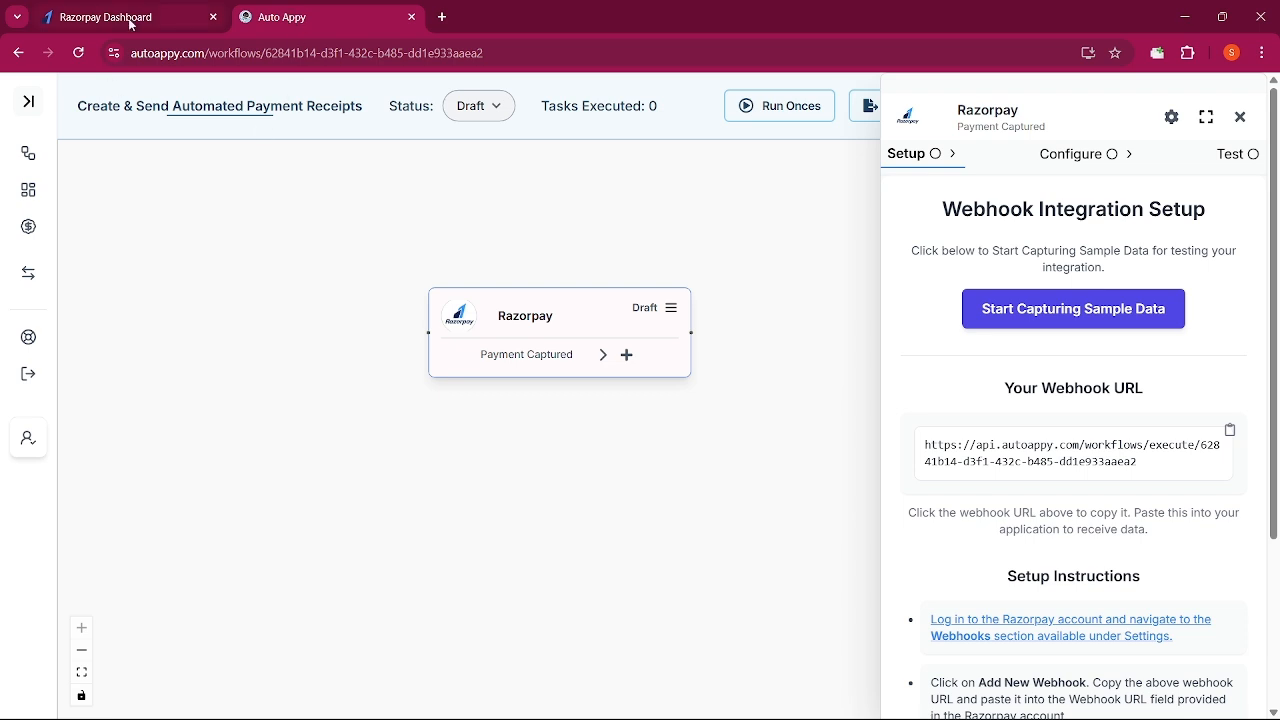
pyautogui.moveTo(134, 22)
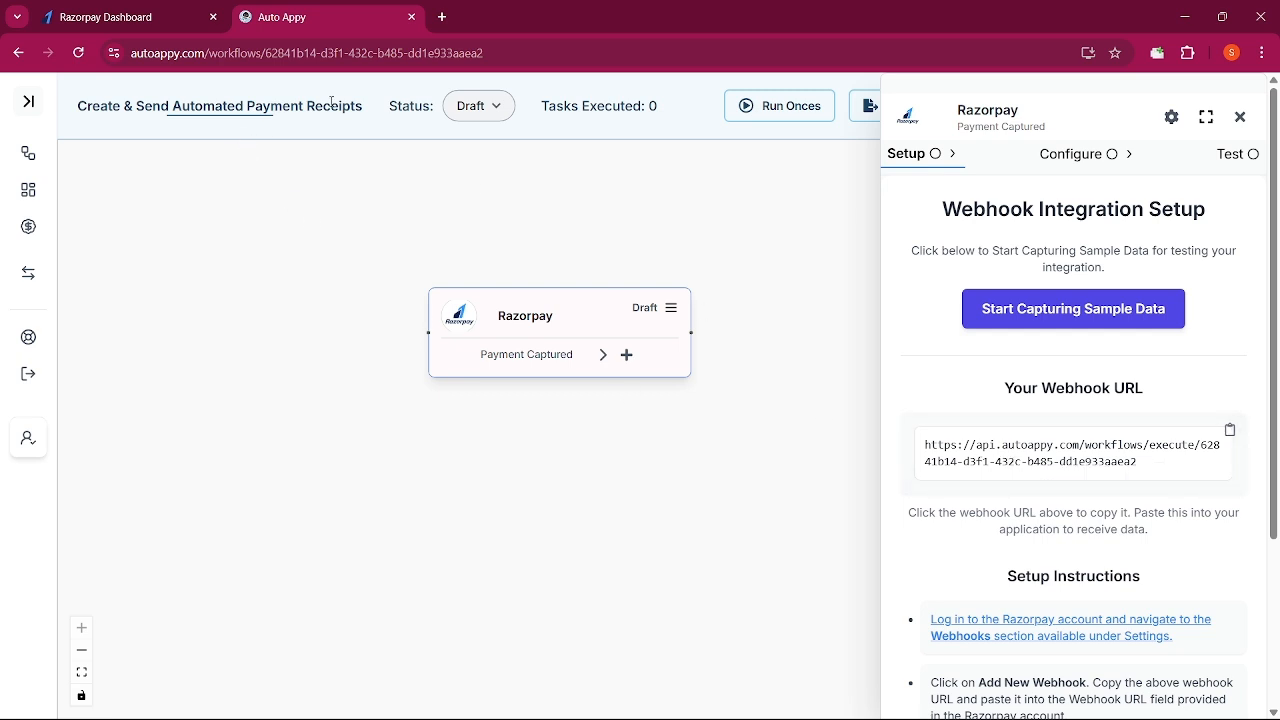
pyautogui.click(1040, 463)
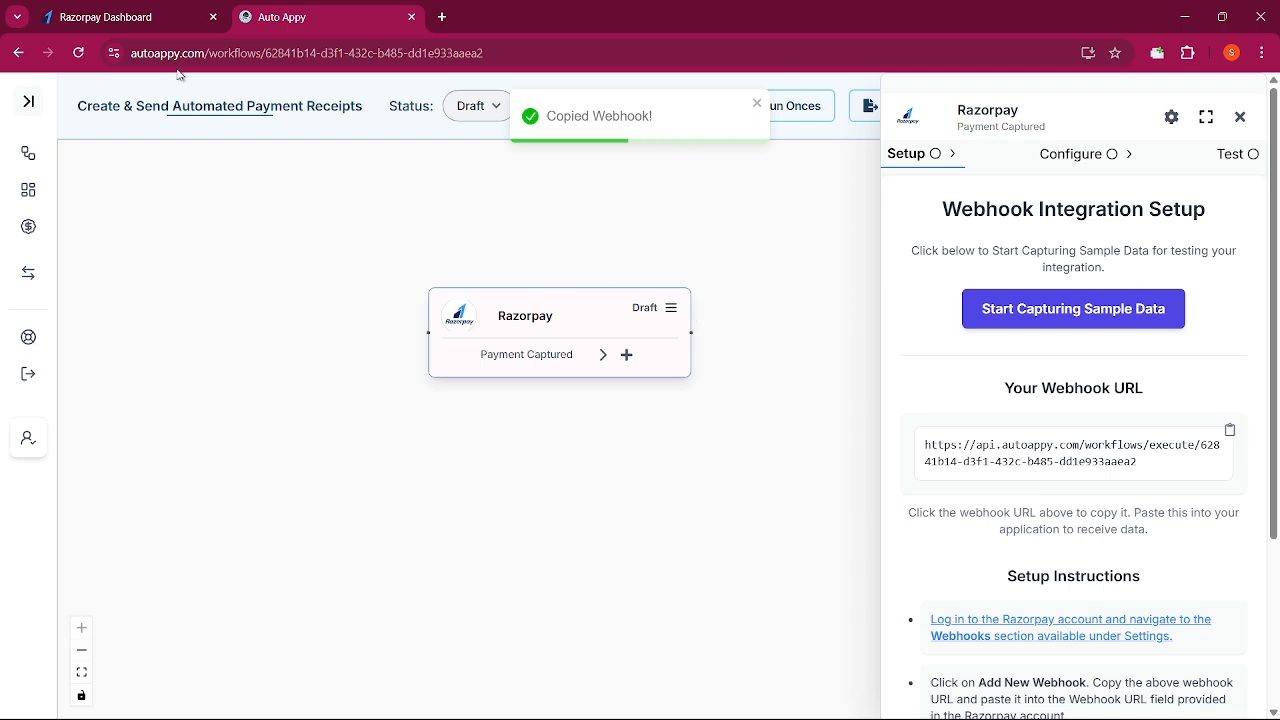
# - Switch to the Razorpay Dashboard and search for the Webhooks page in its account settings to open it
pyautogui.click(95, 12)
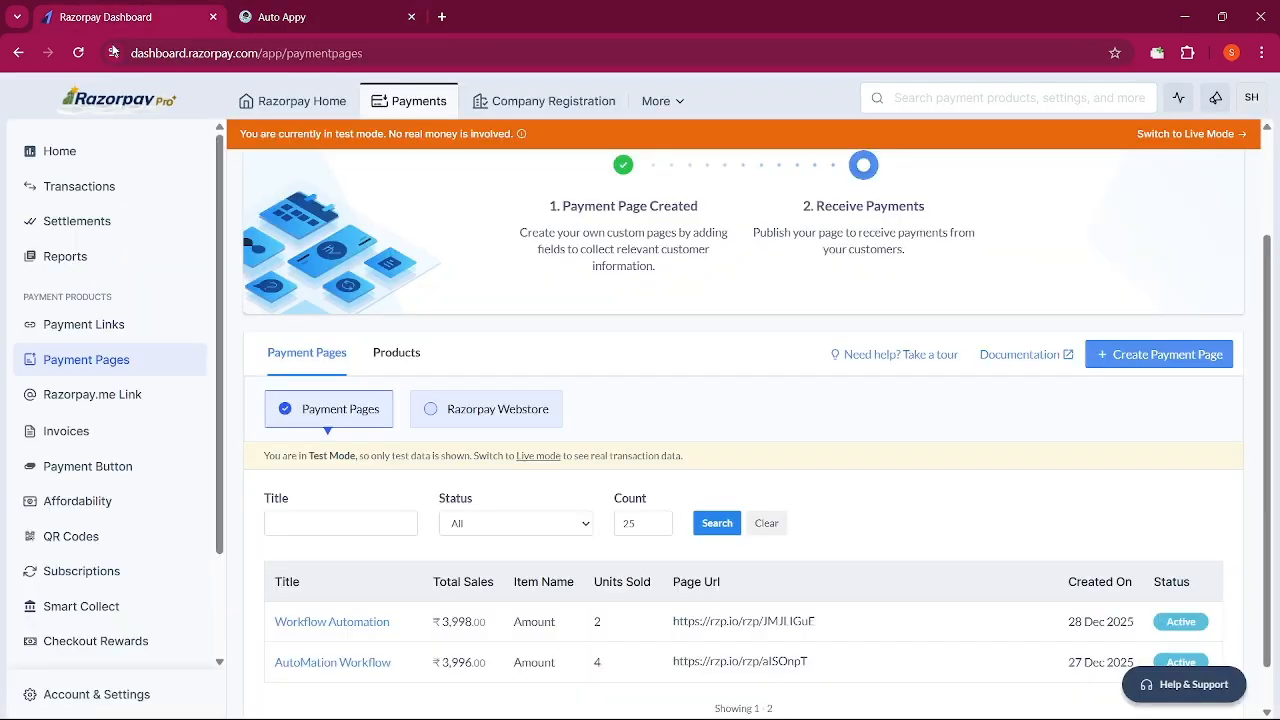
pyautogui.click(1027, 107)
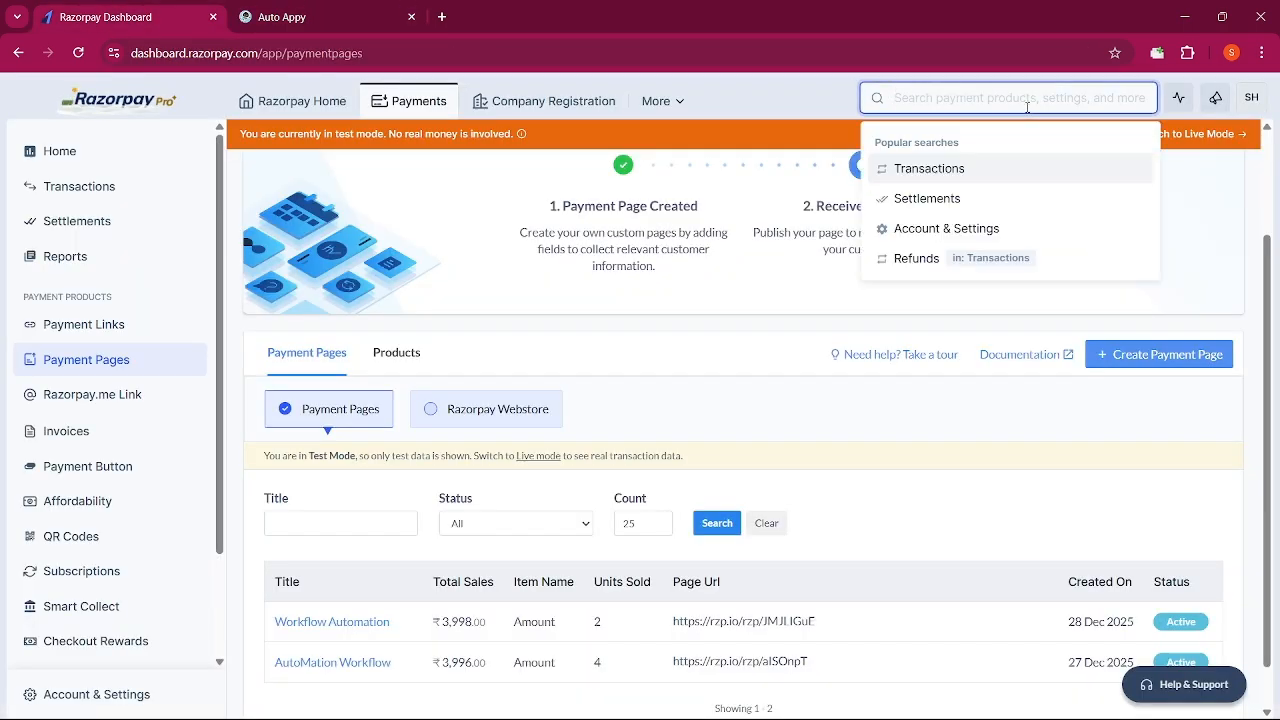
pyautogui.write('webh')
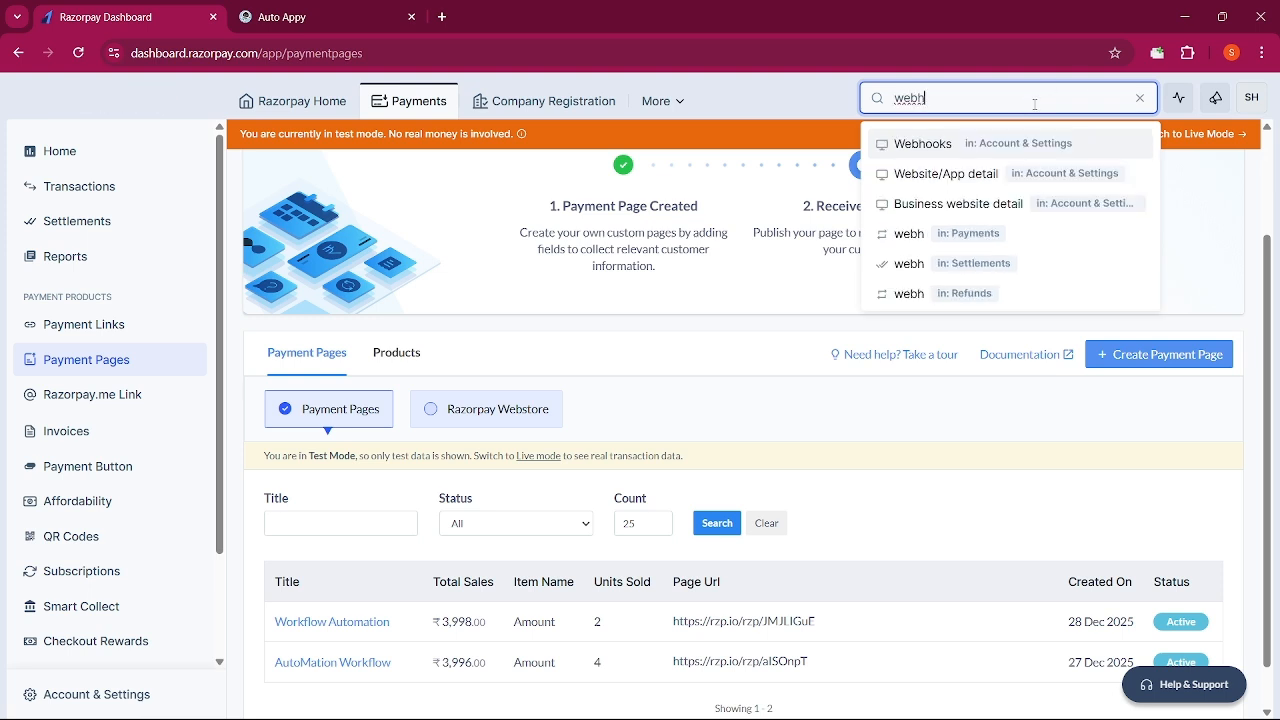
pyautogui.click(940, 143)
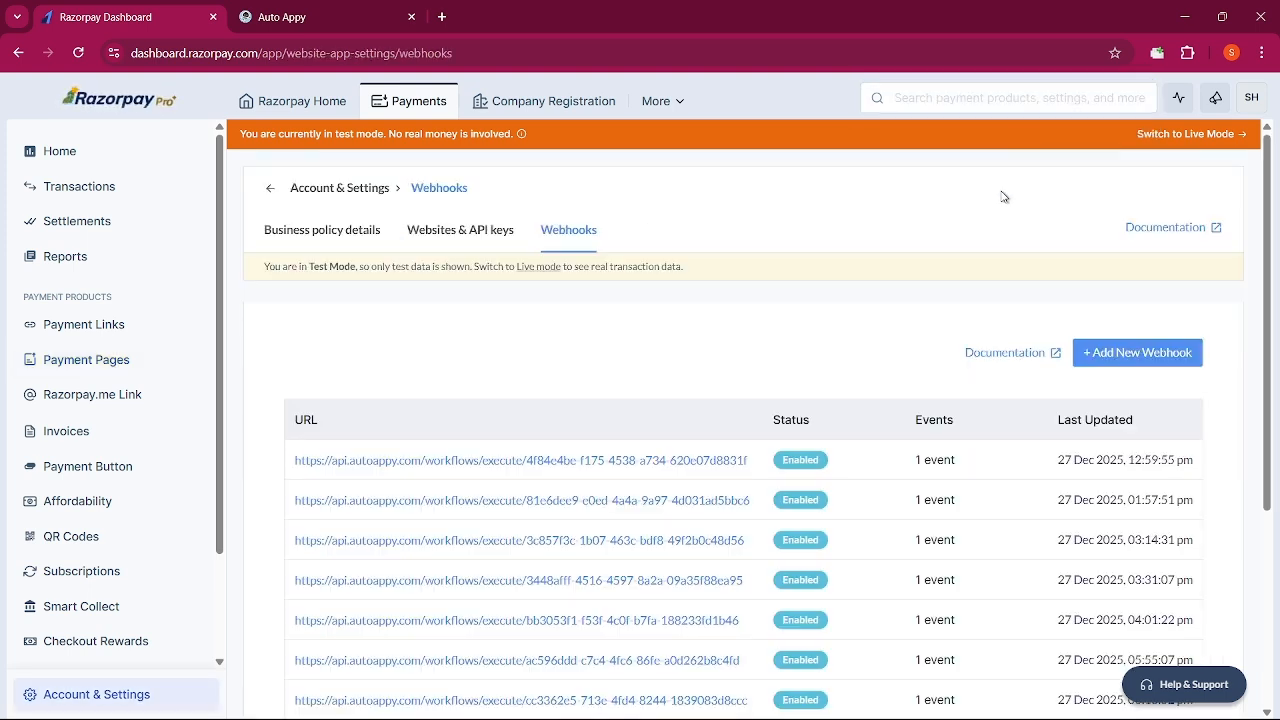
# - Start a new Razorpay webhook and paste the copied Auto Appy address as its webhook URL
pyautogui.click(1106, 360)
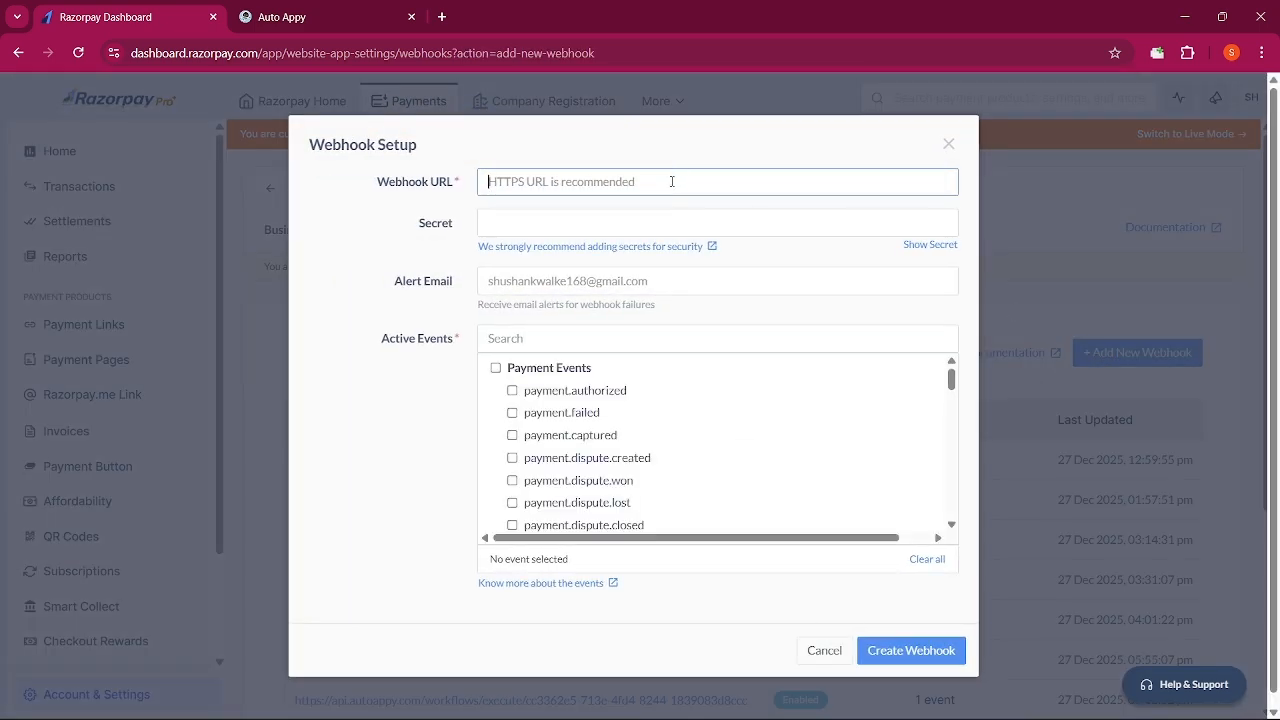
pyautogui.click(672, 181)
pyautogui.hotkey('ctrl', 'v')
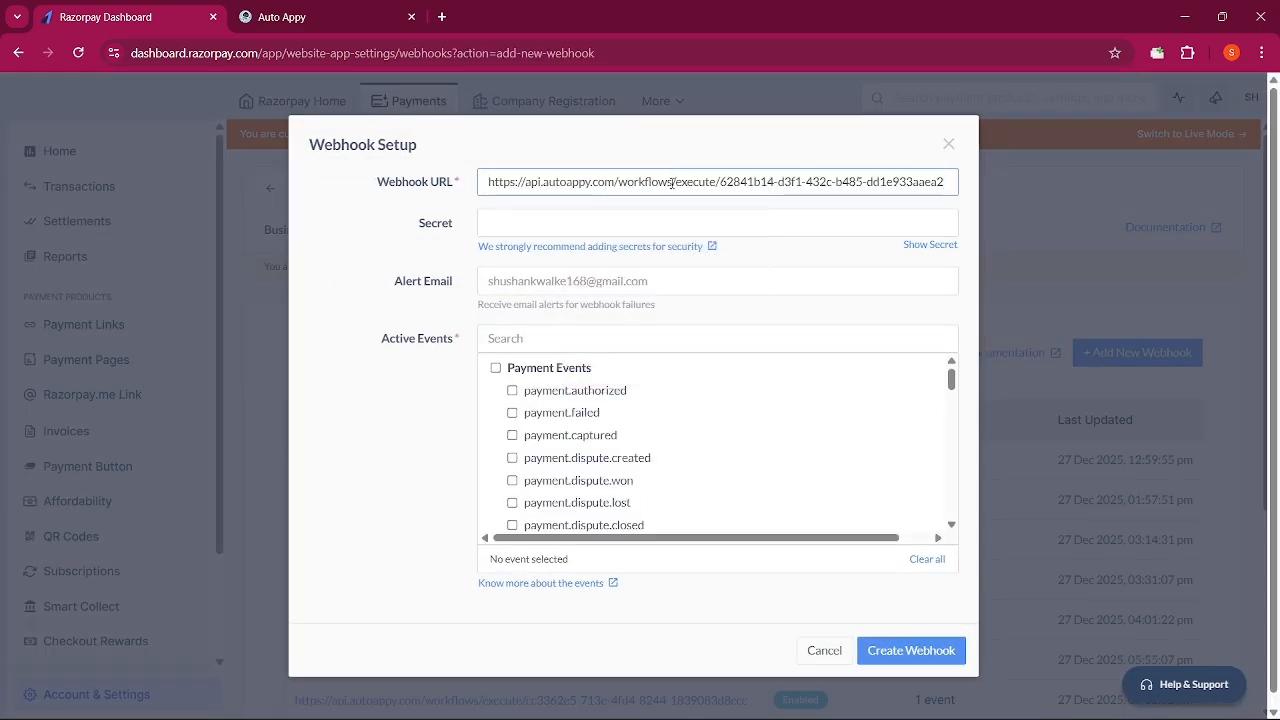
pyautogui.scroll(-2, 586, 400)
pyautogui.scroll(2, 586, 400)
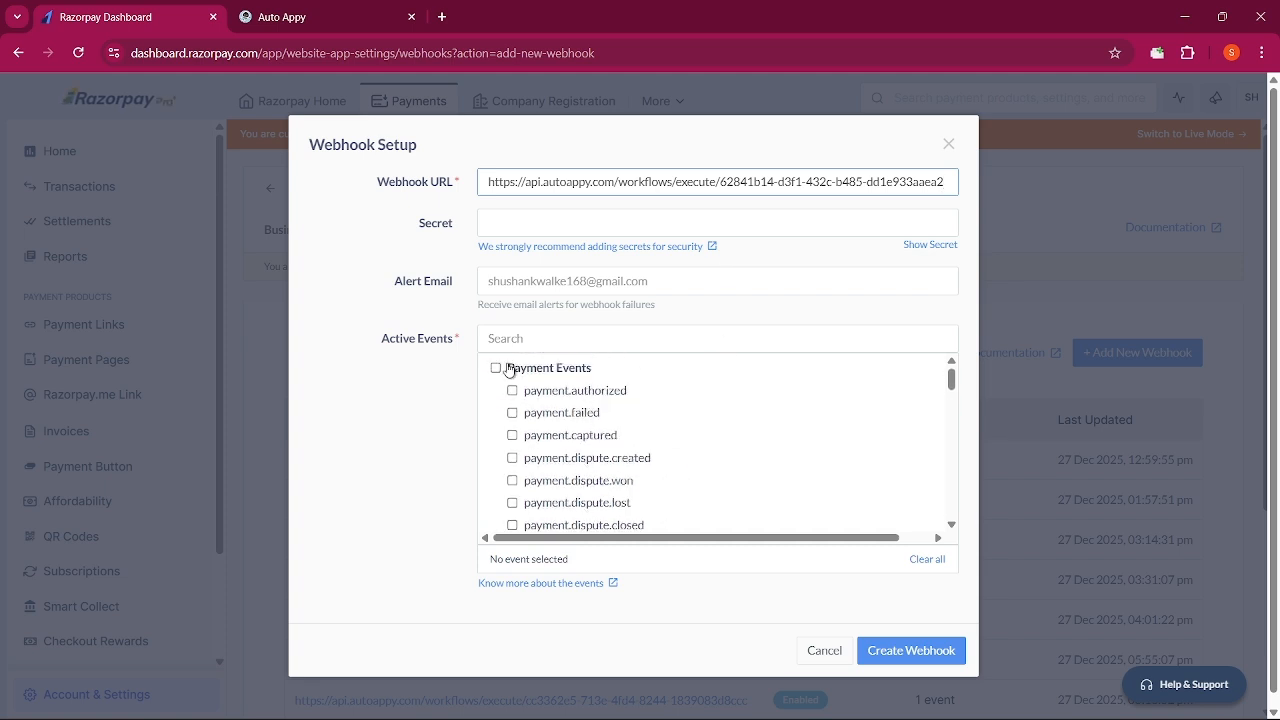
# - Enable the payment.captured event for the new webhook and create it
pyautogui.click(516, 333)
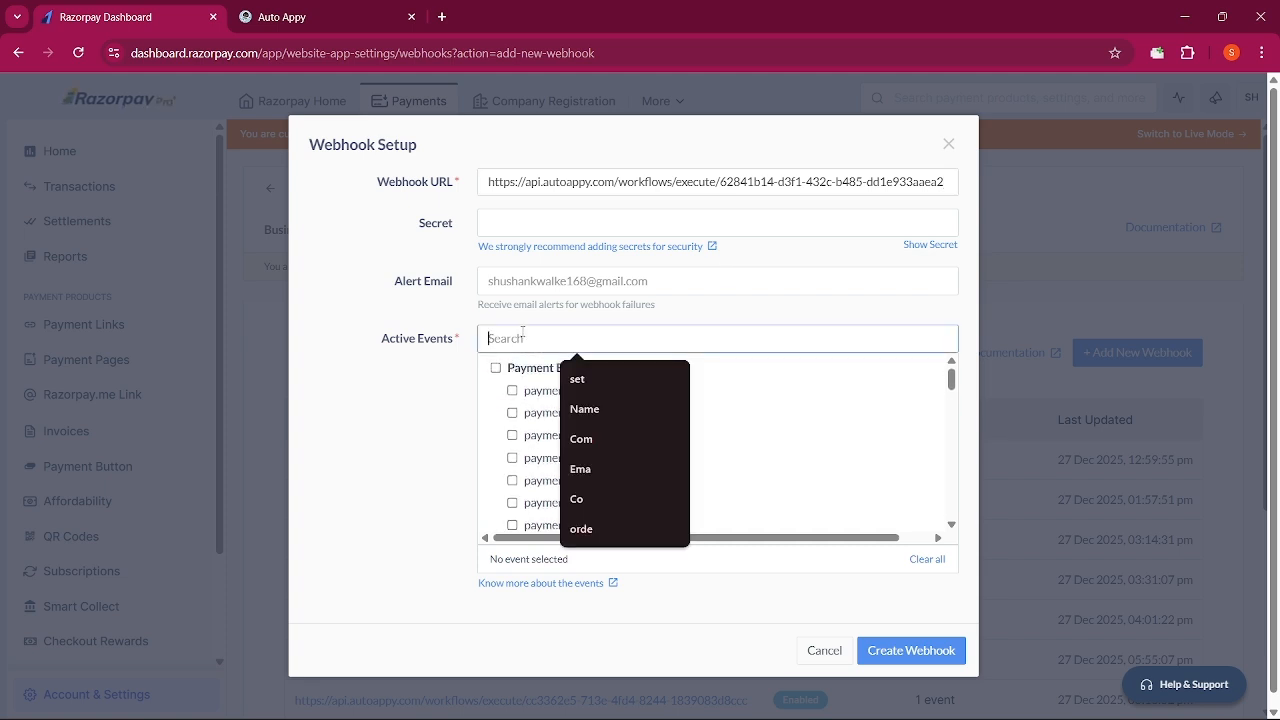
pyautogui.write('ca')
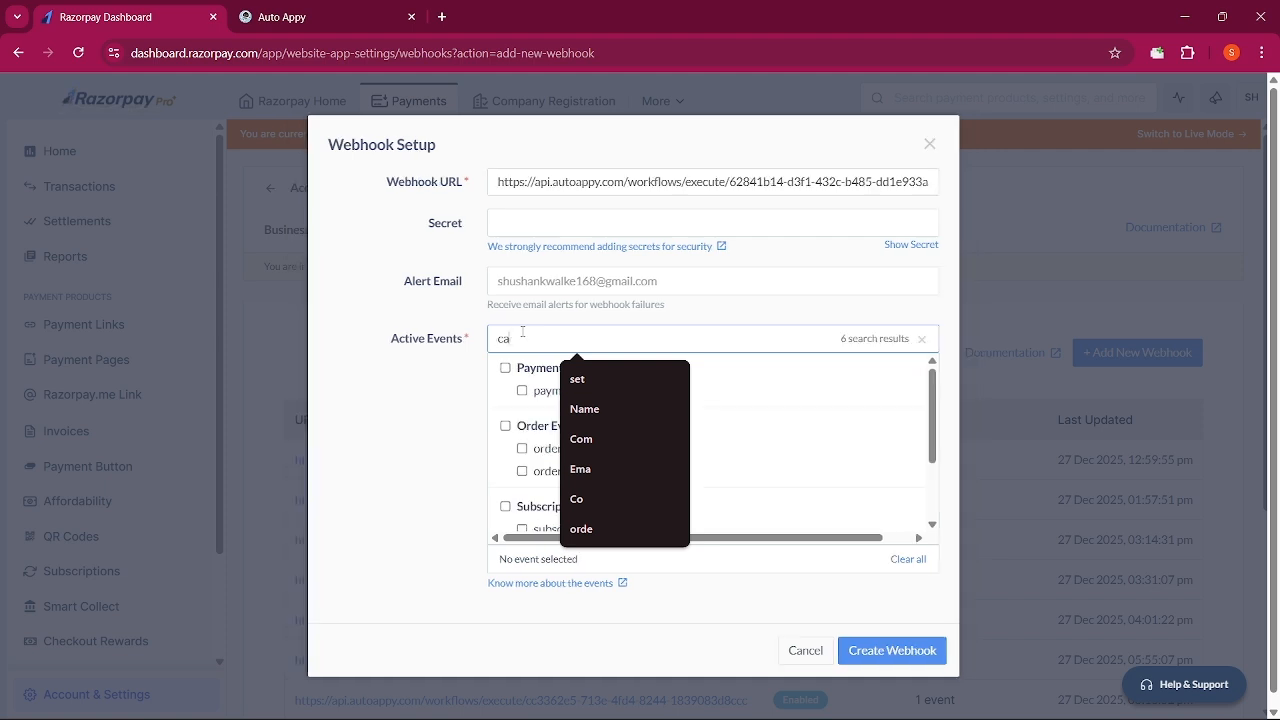
pyautogui.write('p')
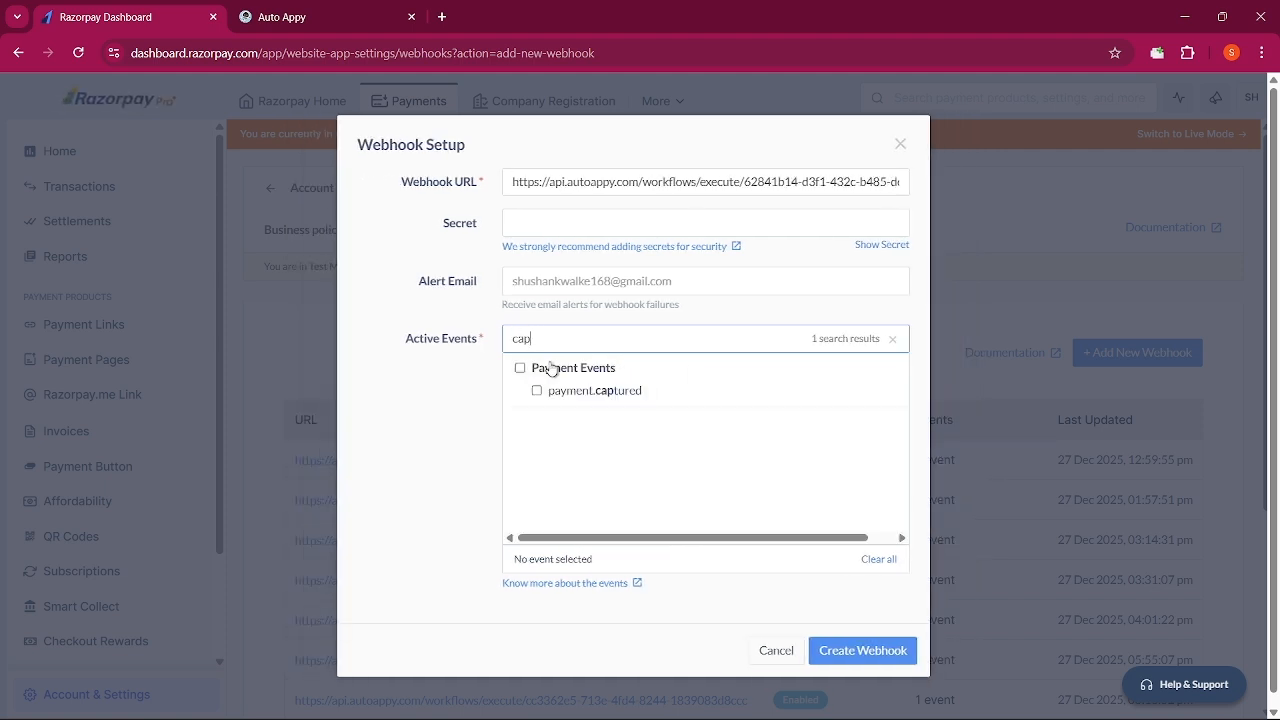
pyautogui.click(530, 420)
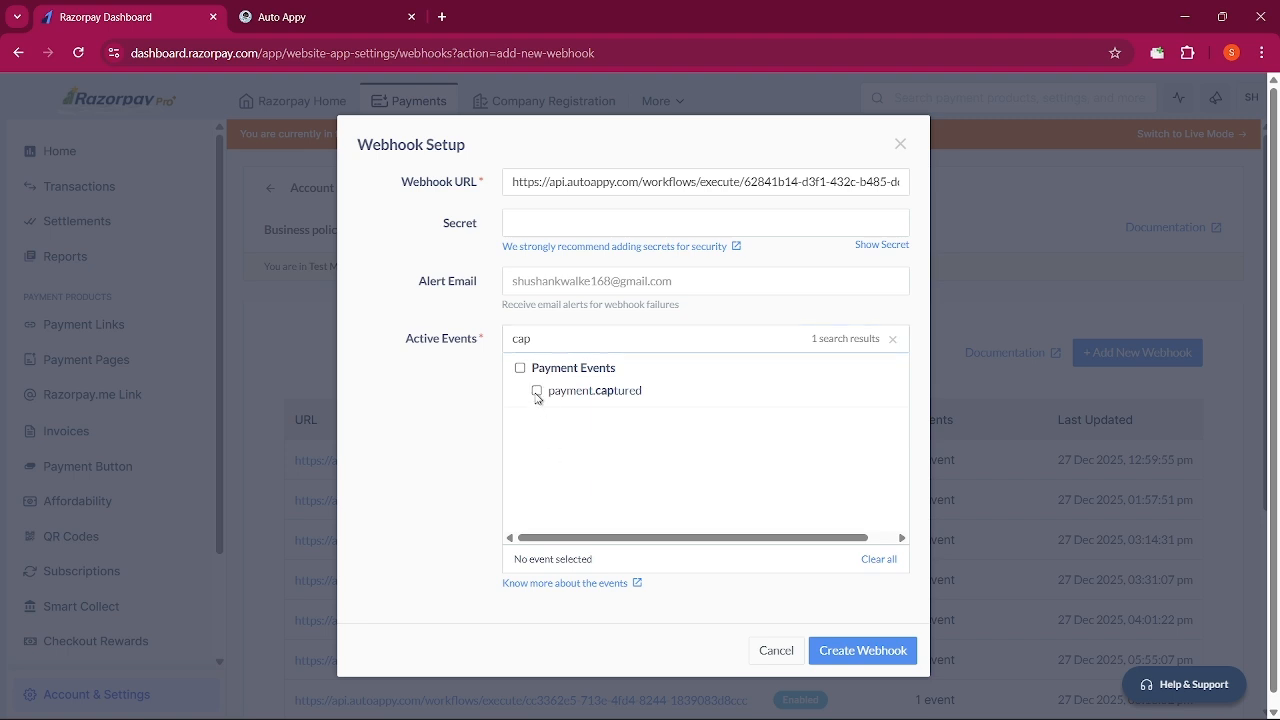
pyautogui.click(537, 392)
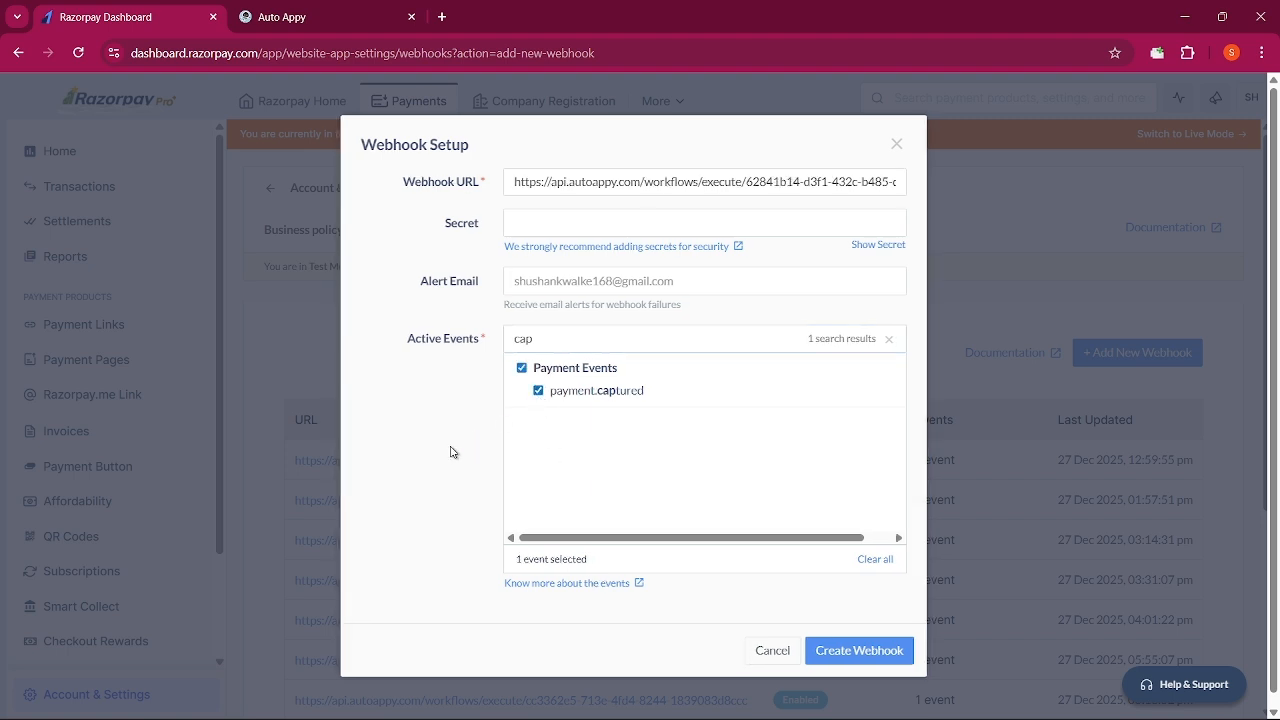
pyautogui.click(852, 643)
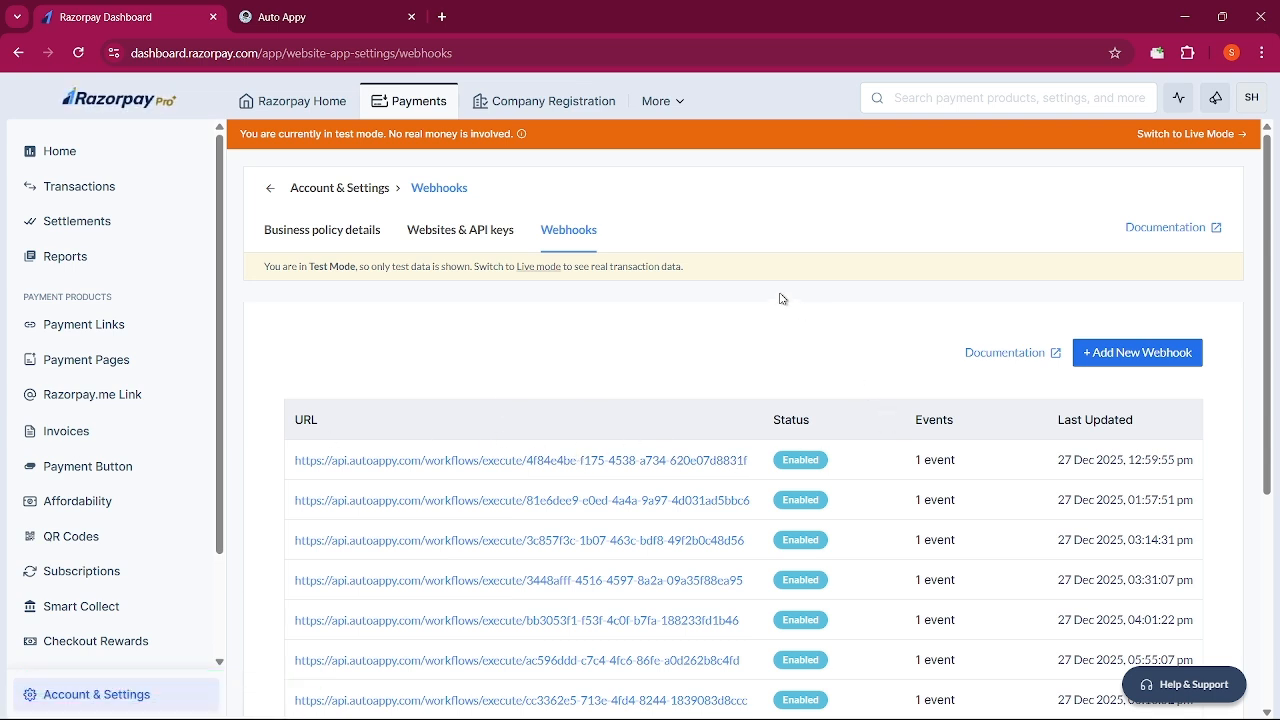
pyautogui.click(281, 14)
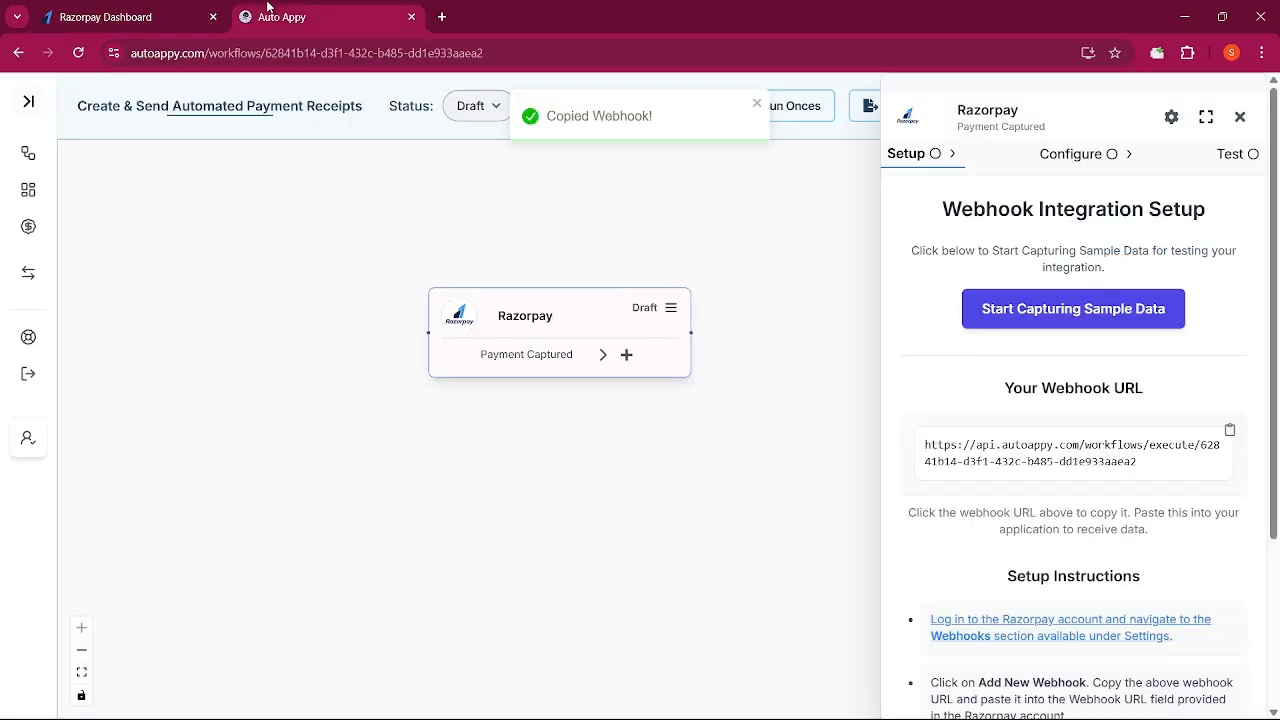
pyautogui.click(120, 22)
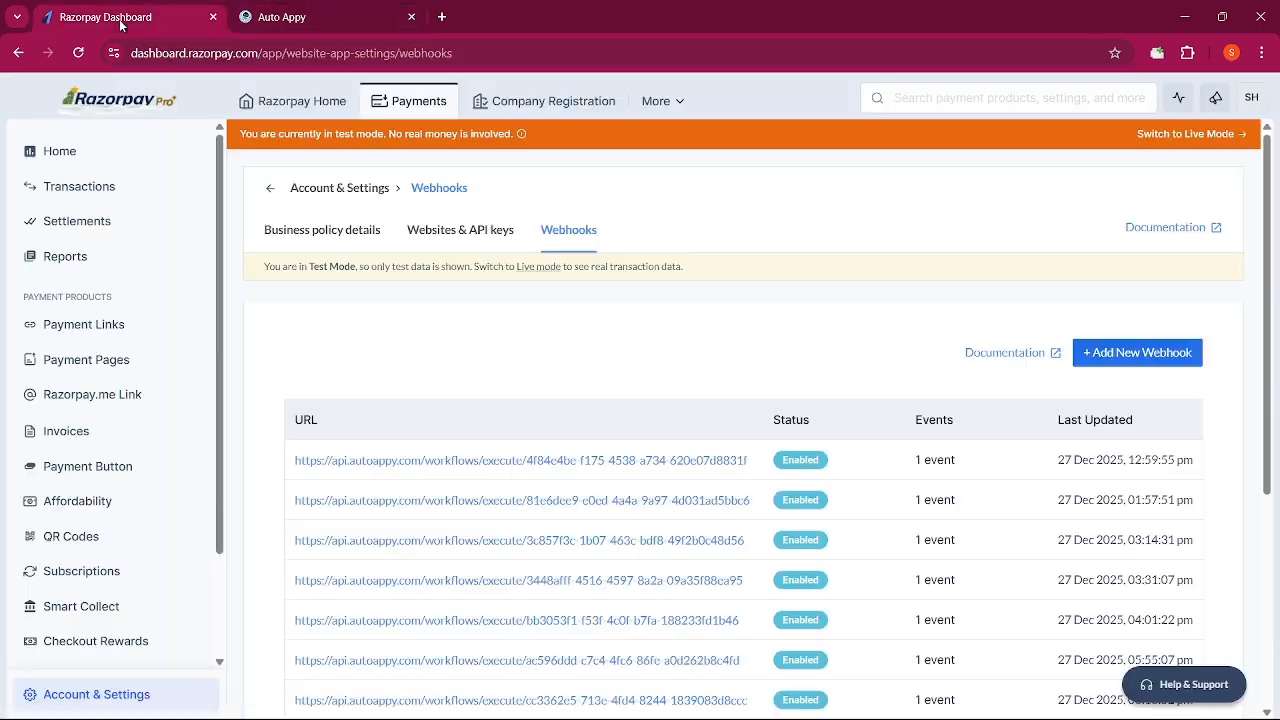
pyautogui.click(288, 22)
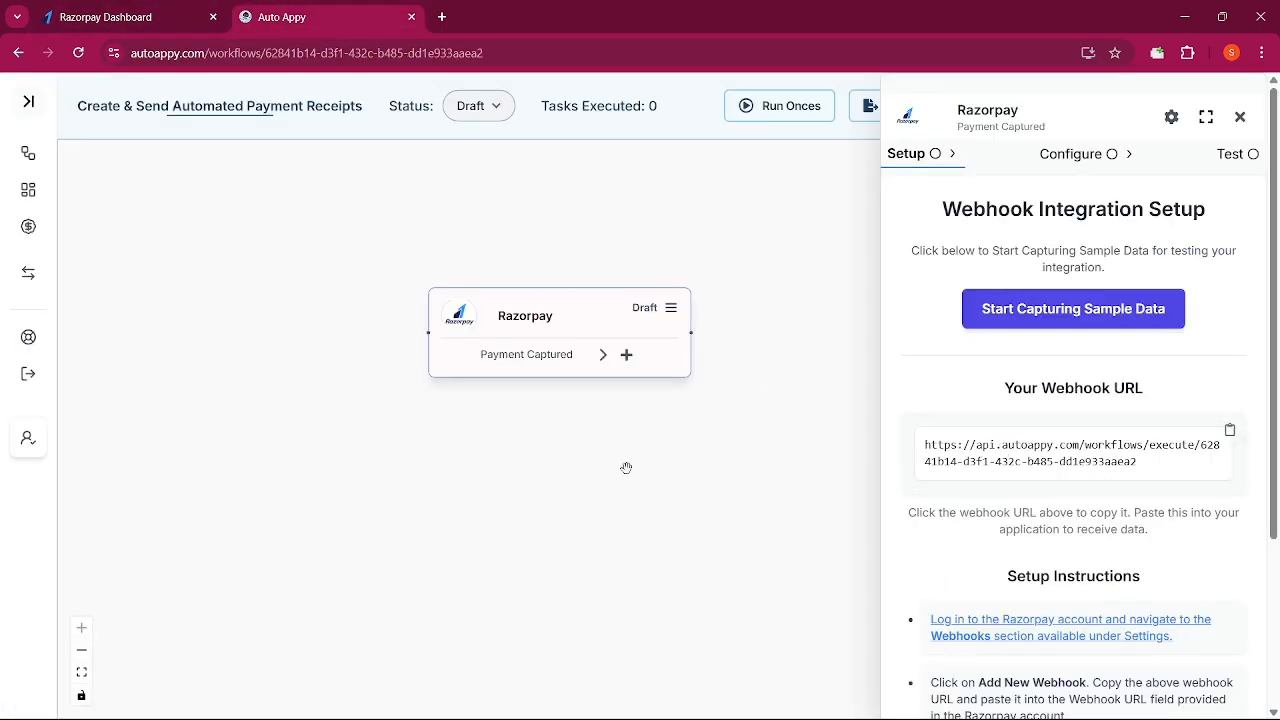
pyautogui.click(96, 14)
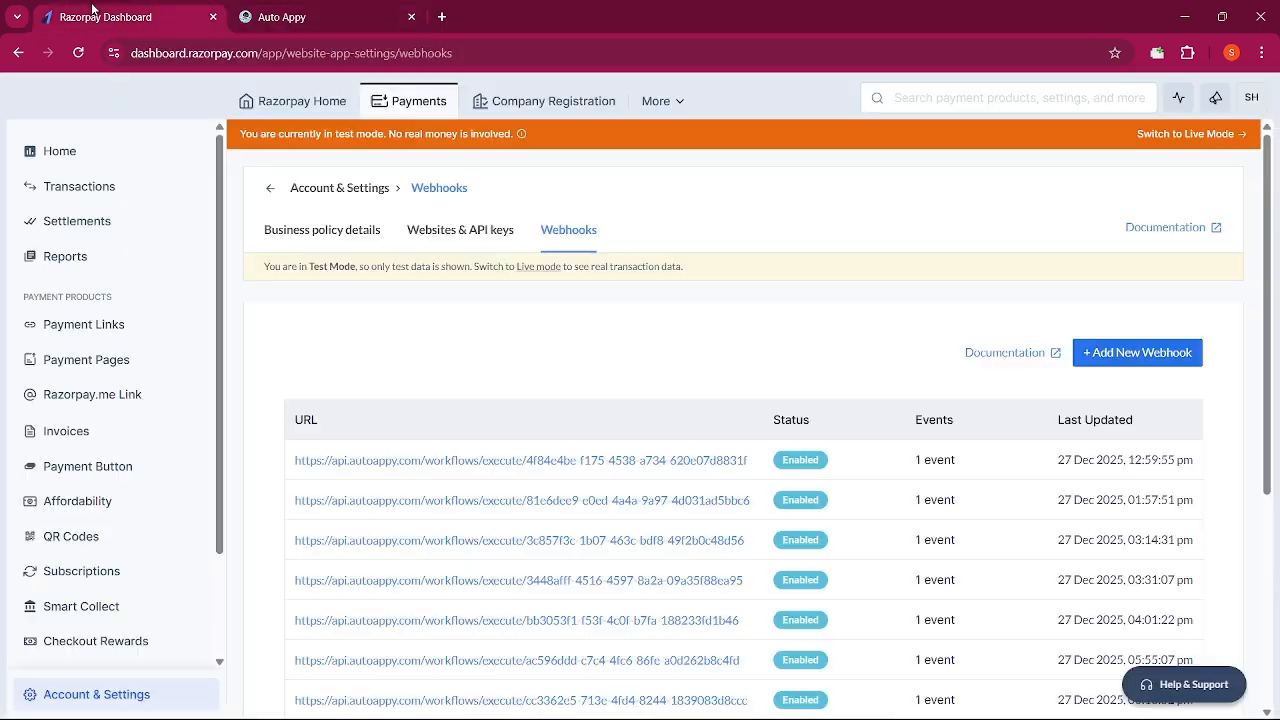
pyautogui.click(310, 16)
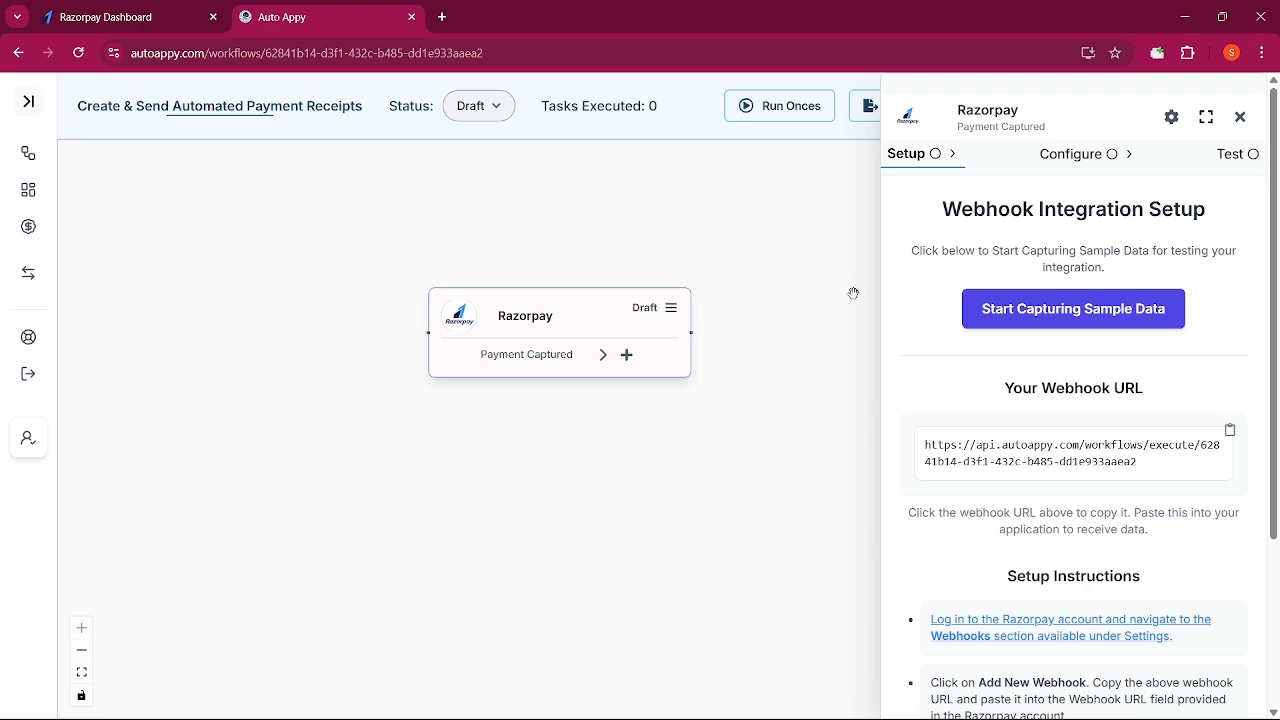
# - Switch to the Razorpay Dashboard and open the Payment Pages section to view its page list
pyautogui.click(108, 12)
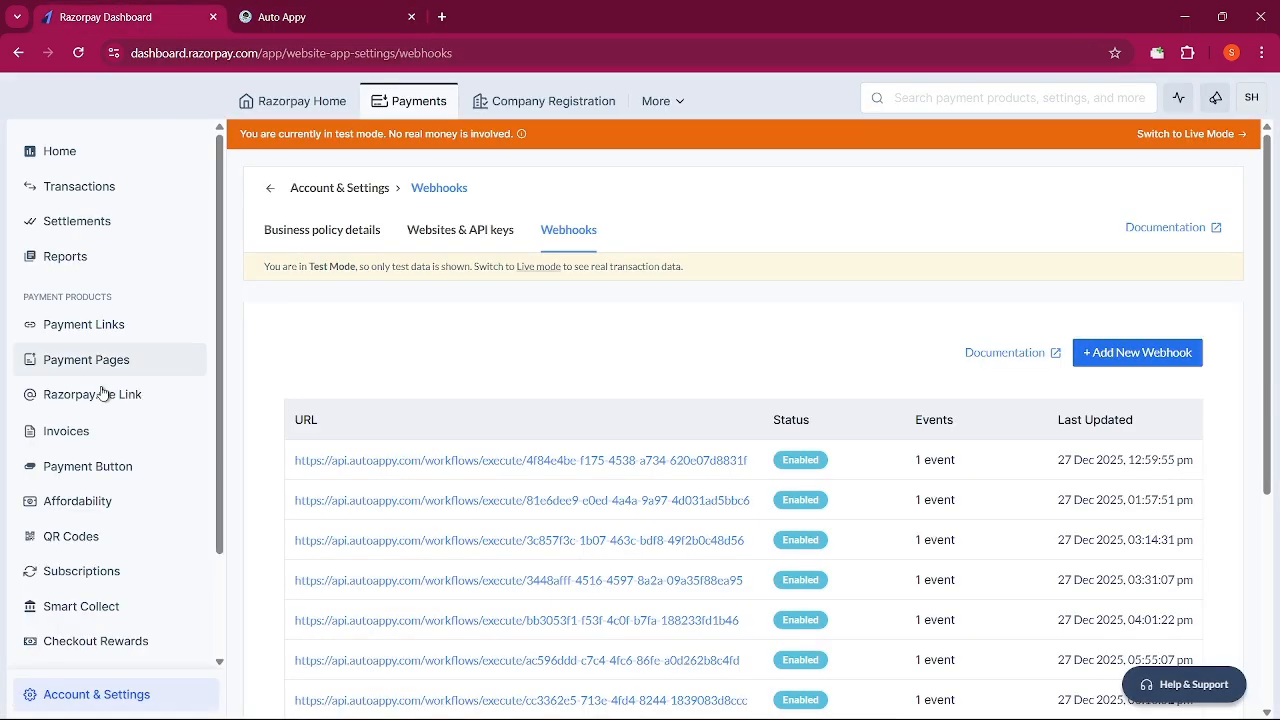
pyautogui.click(86, 360)
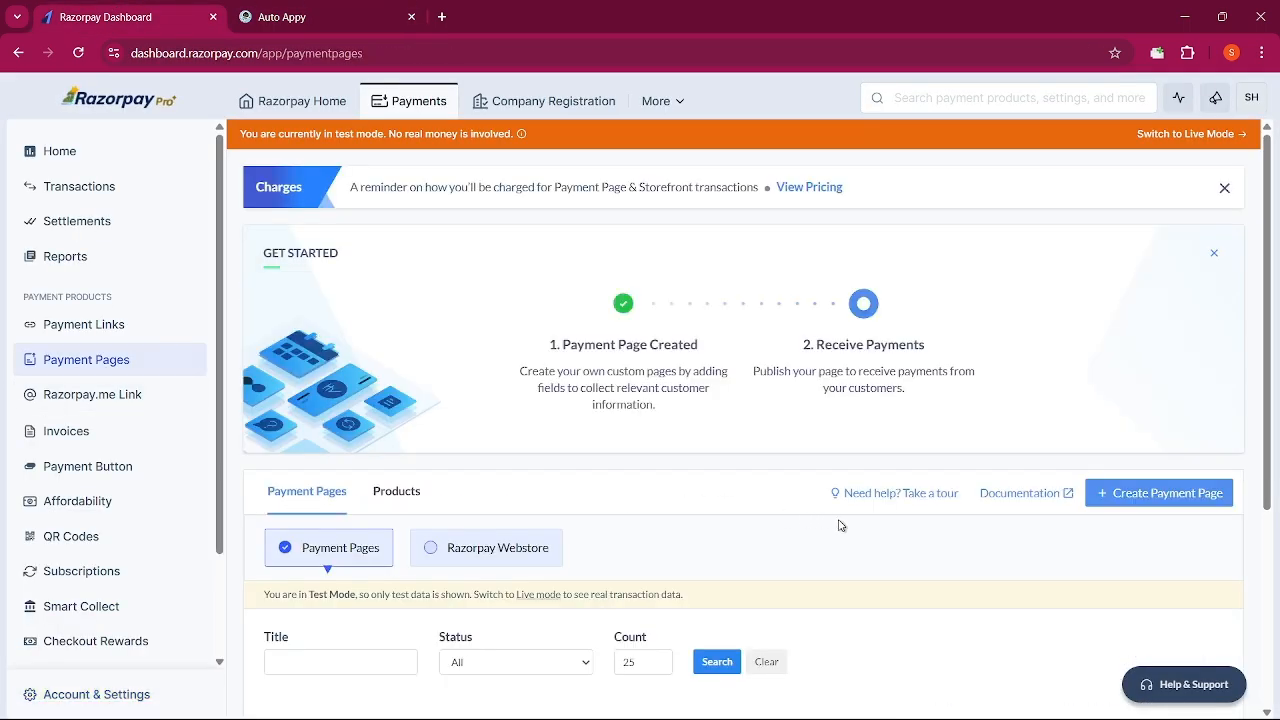
pyautogui.scroll(-2, 840, 523)
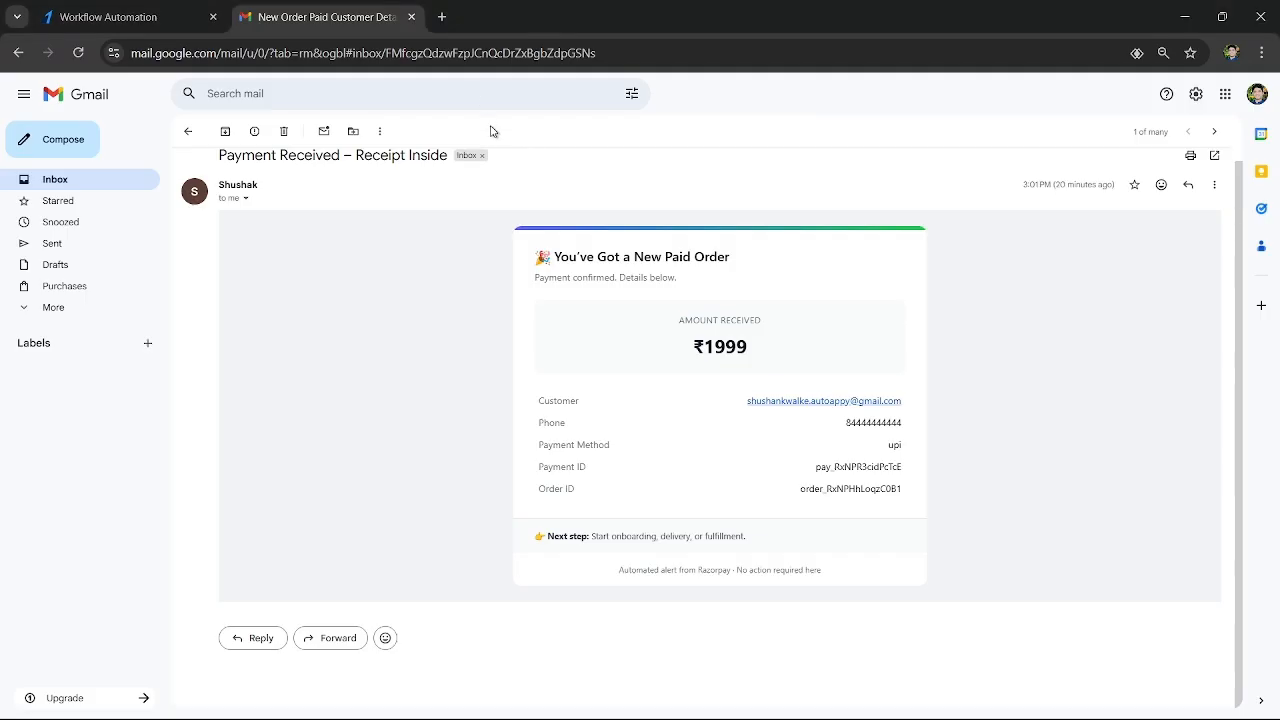
# - Load the Workflow Automation payment page afresh from its copied address in the other browser window
pyautogui.click(180, 18)
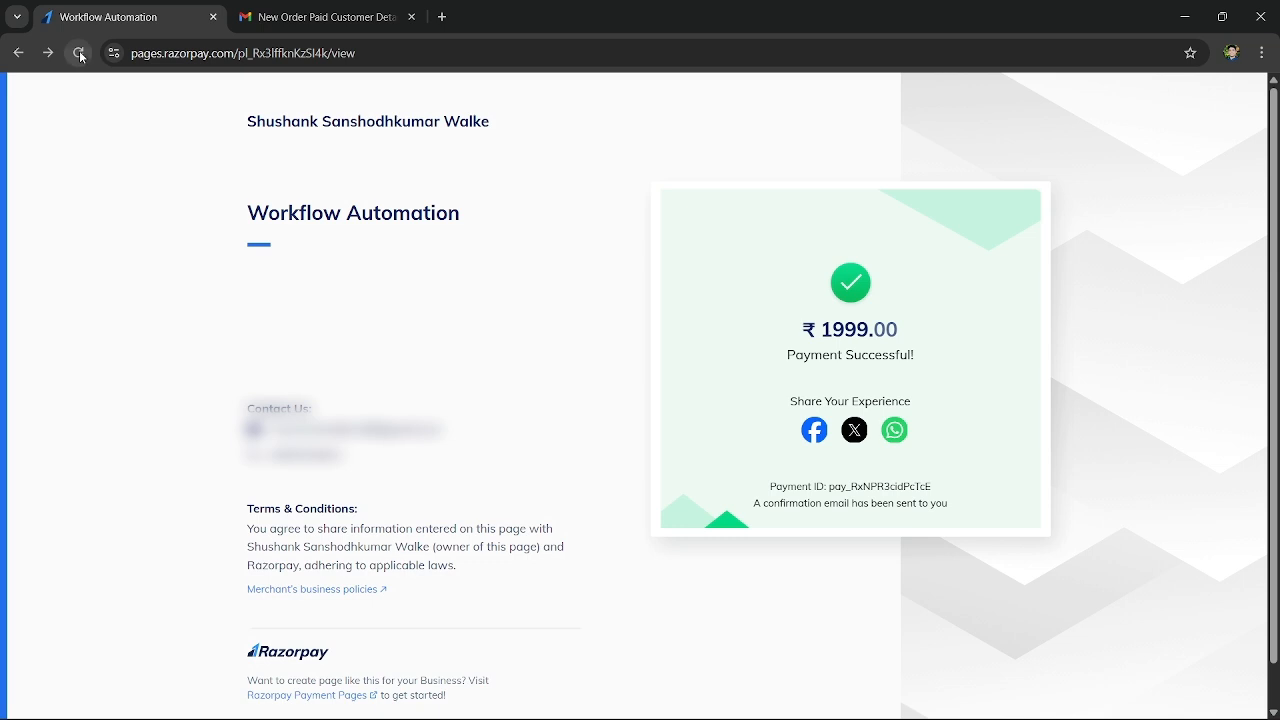
pyautogui.click(204, 54)
pyautogui.hotkey('ctrl', 'v')
pyautogui.press('Return')
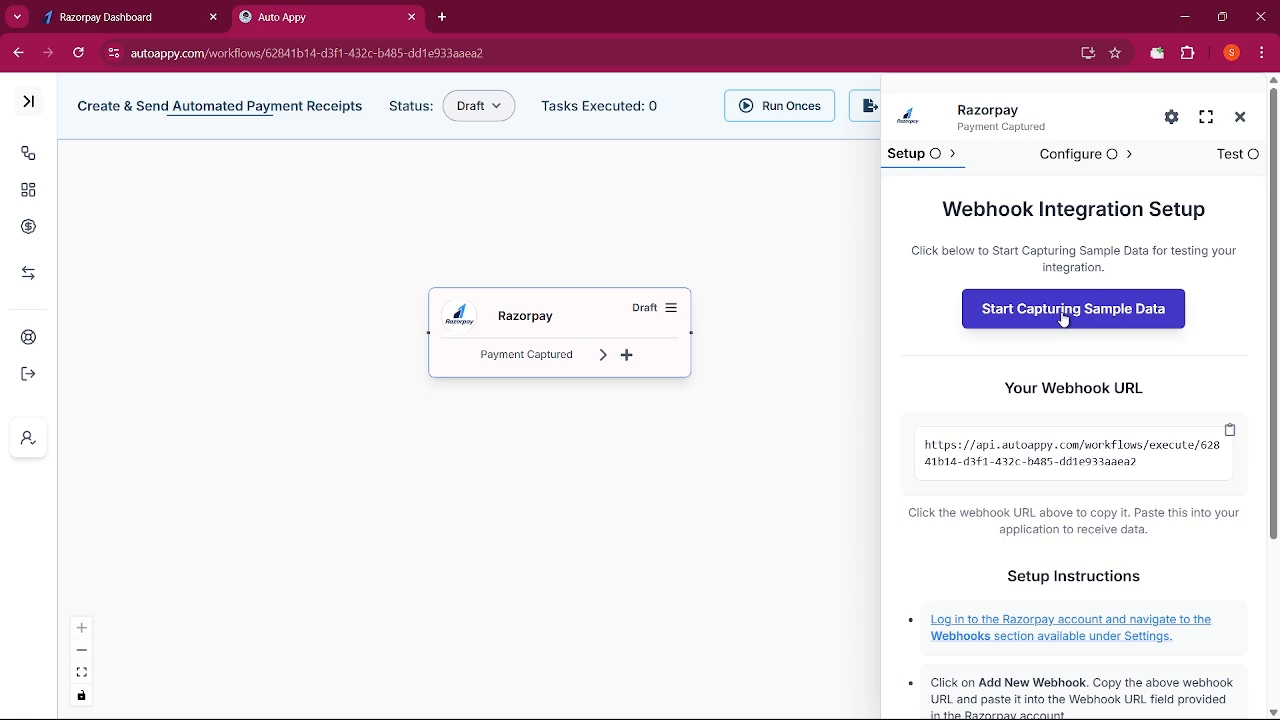
# - Start capturing sample data in Auto Appy, and submit the ₹1,999 Razorpay payment form with the customer's email, phone number and name
pyautogui.click(1065, 316)
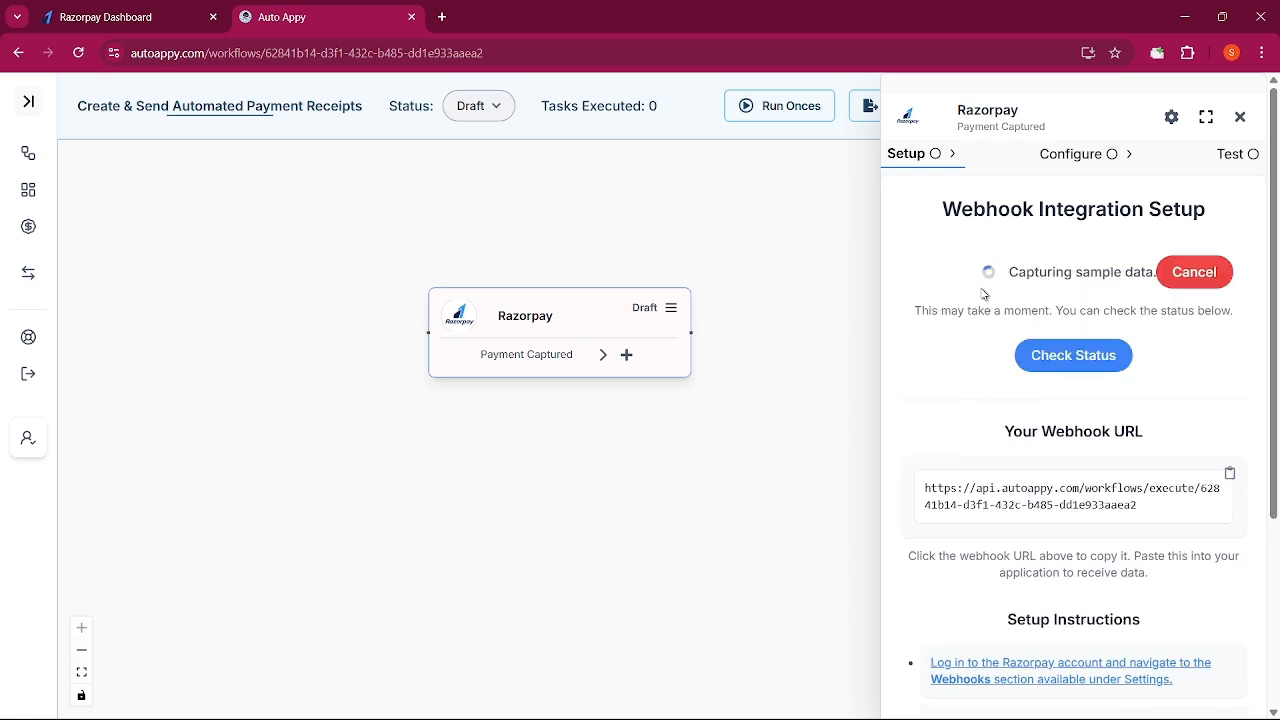
pyautogui.hotkey('alt', 'Tab')
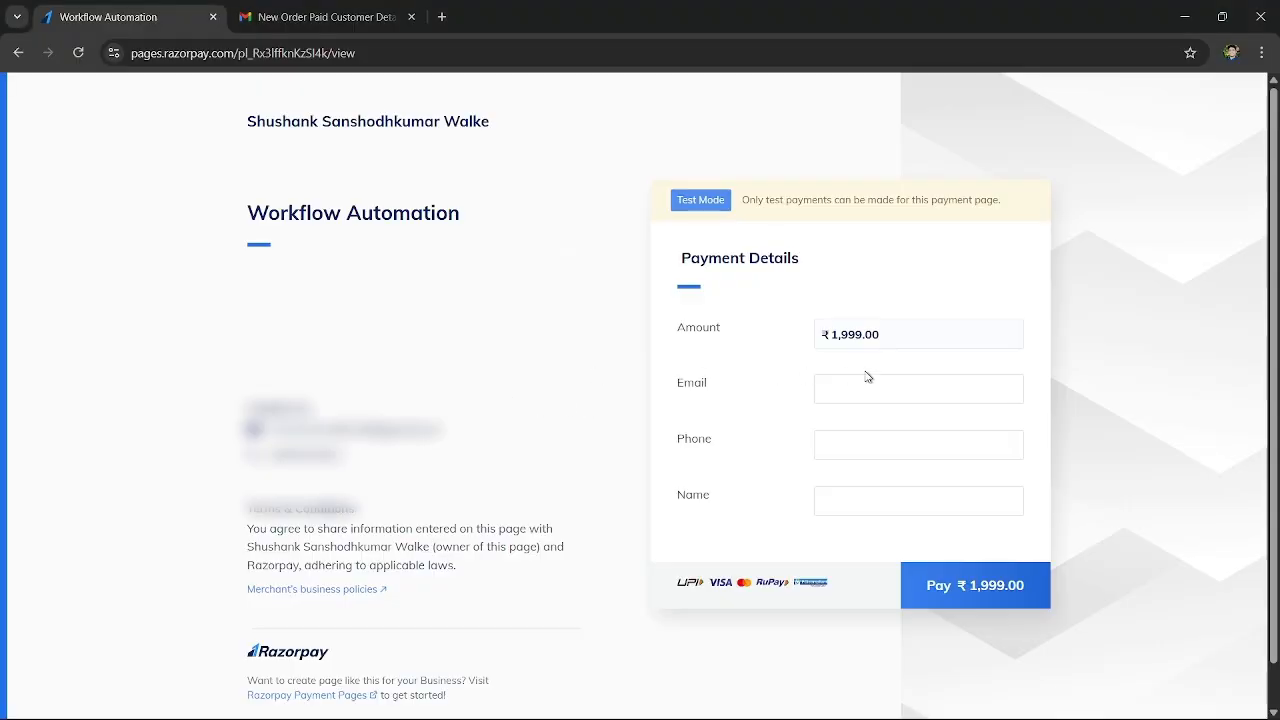
pyautogui.click(867, 380)
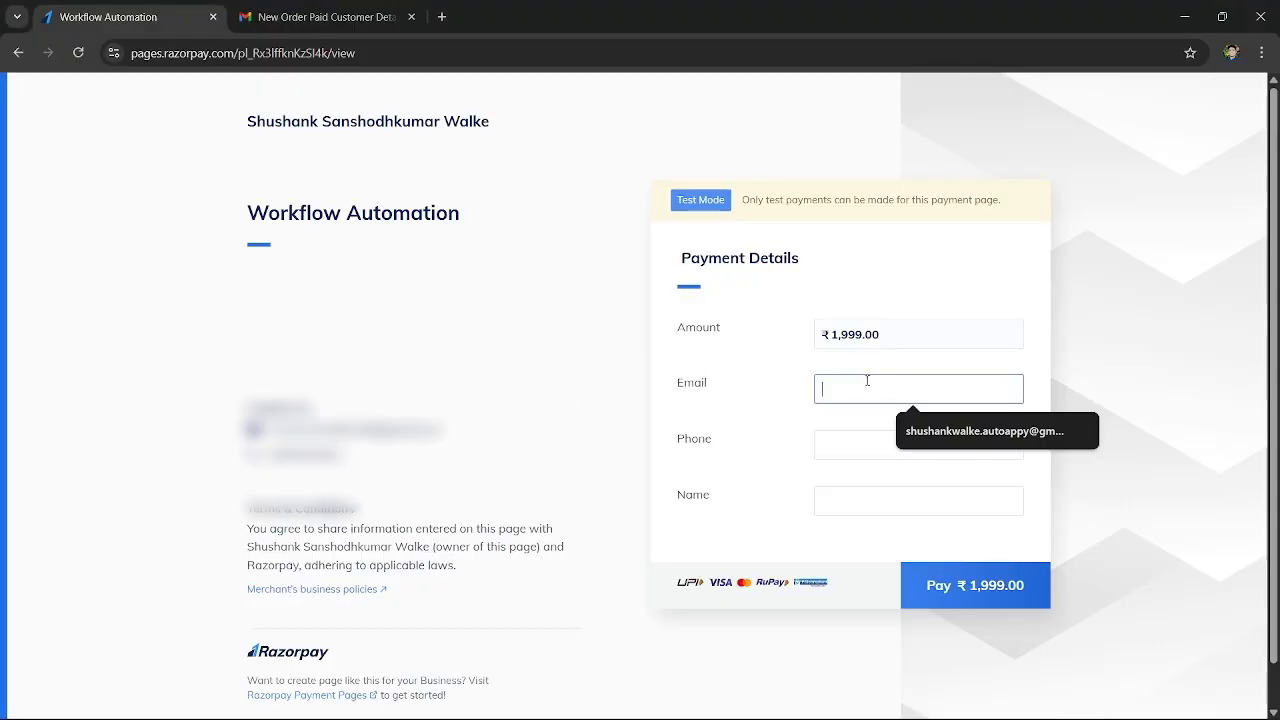
pyautogui.click(926, 431)
pyautogui.click(926, 444)
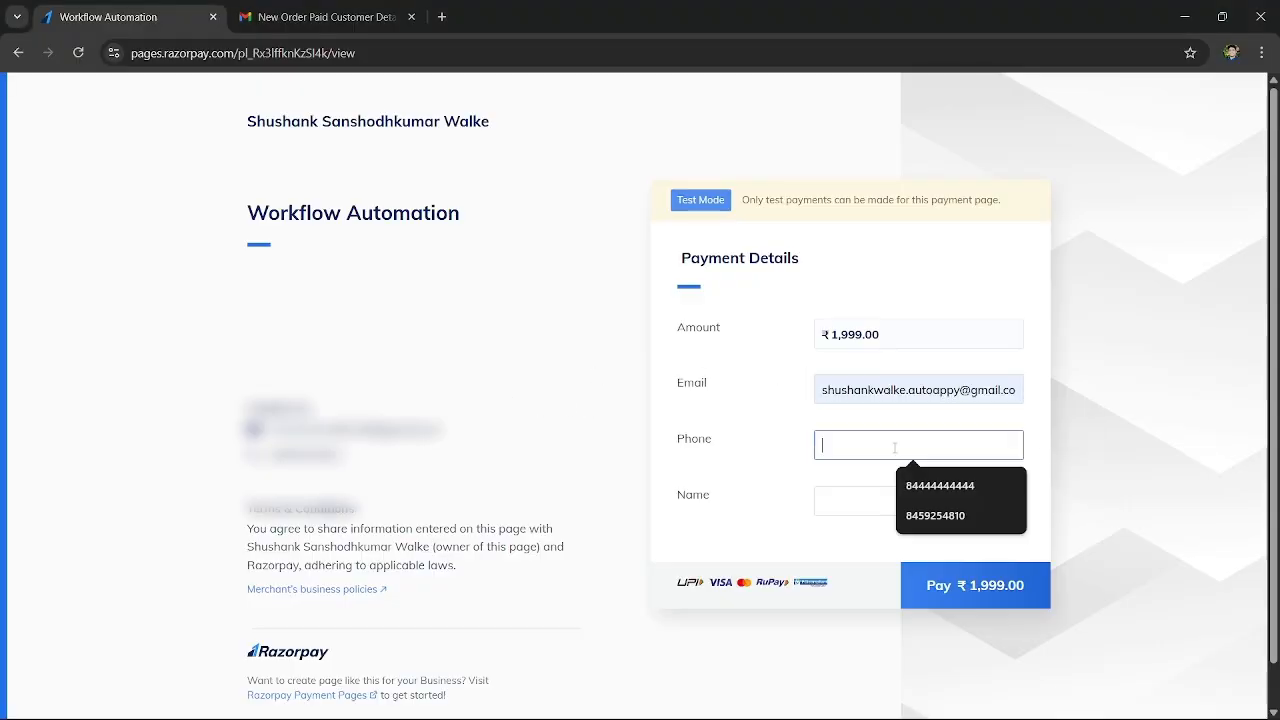
pyautogui.click(928, 485)
pyautogui.click(912, 505)
pyautogui.click(922, 540)
pyautogui.click(986, 586)
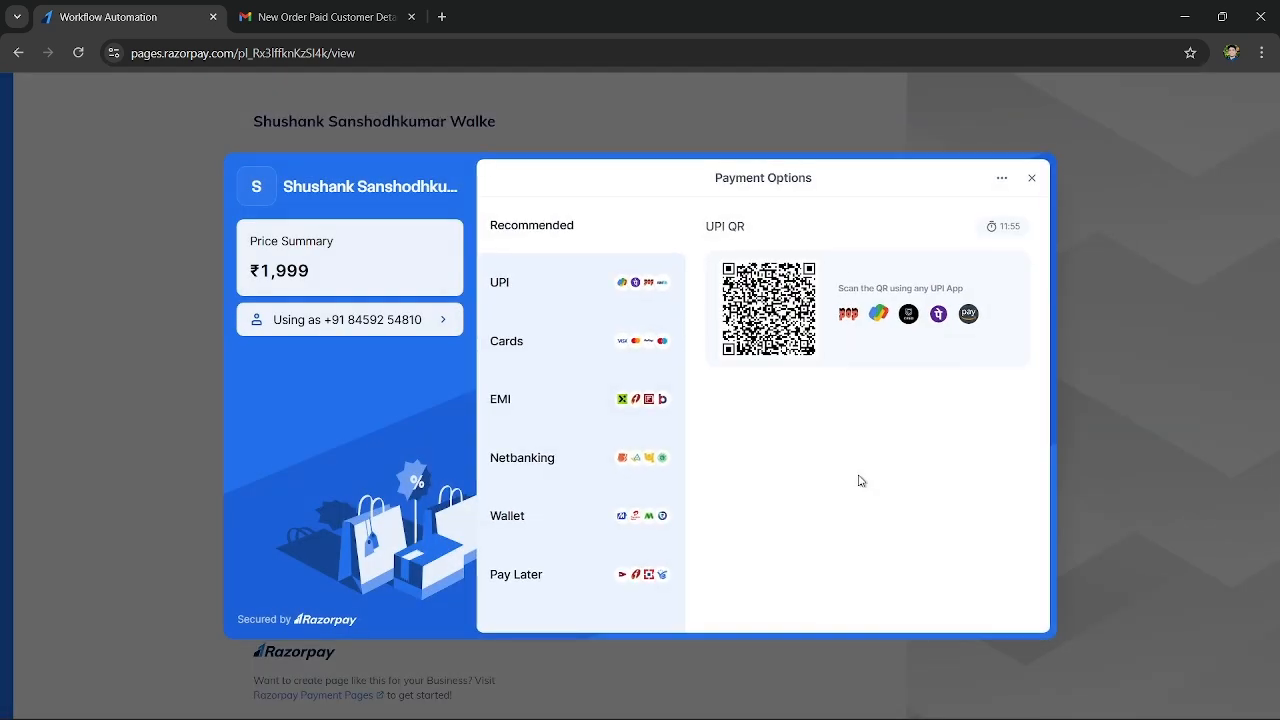
# - Pay the ₹1,999 by UPI using the test UPI ID success@razorpay
pyautogui.click(543, 291)
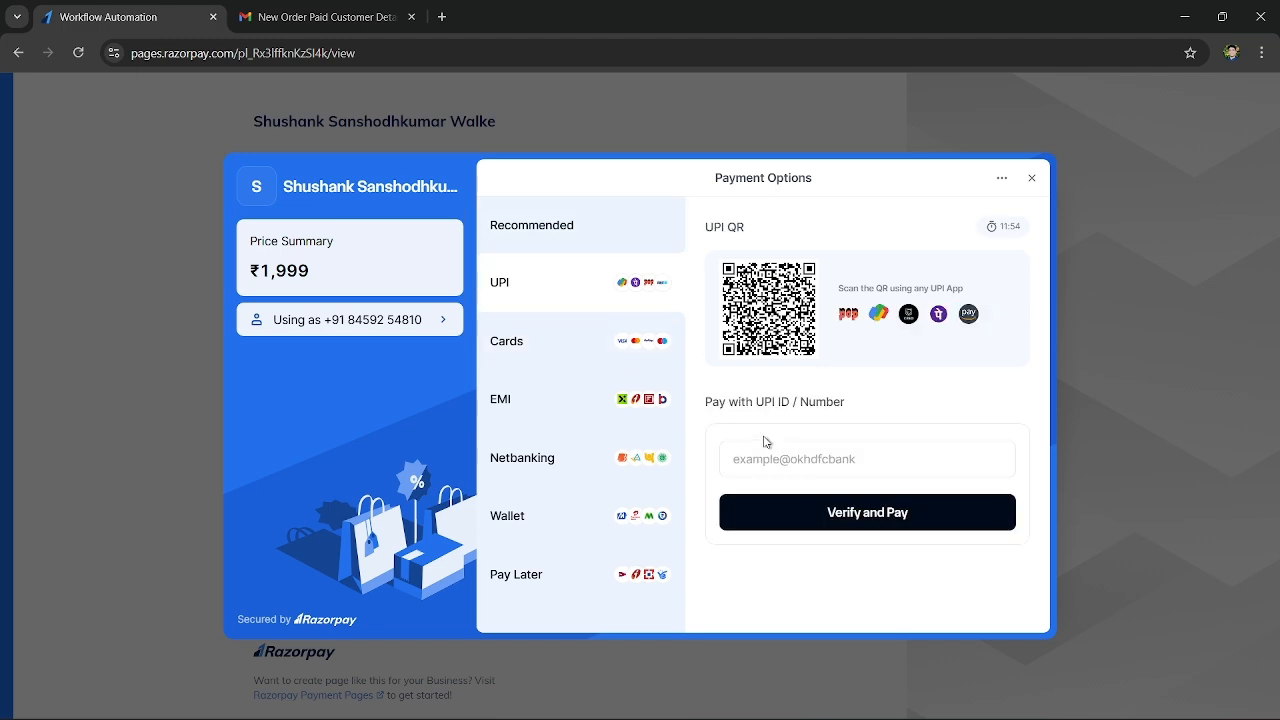
pyautogui.click(803, 474)
pyautogui.click(826, 503)
pyautogui.click(826, 506)
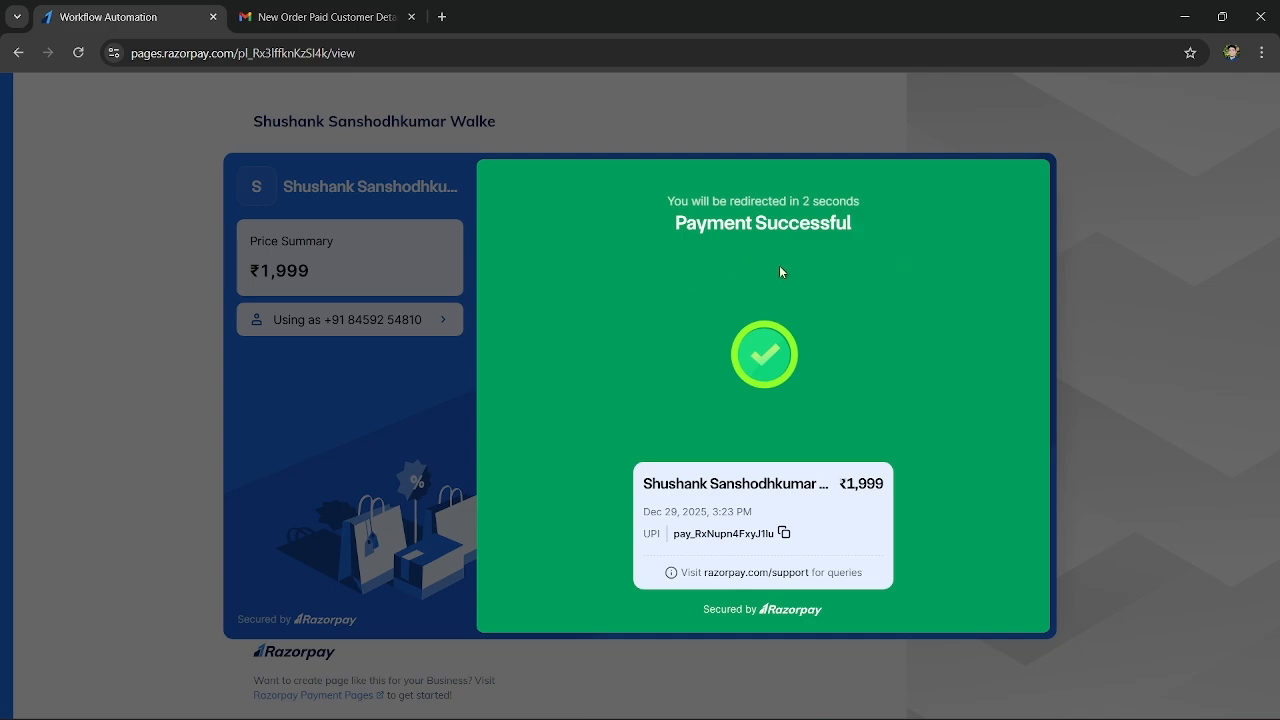
# - Return to Auto Appy, check the sample data capture status, and review the captured Razorpay payment payload before closing the node's settings
pyautogui.hotkey('alt', 'Tab')
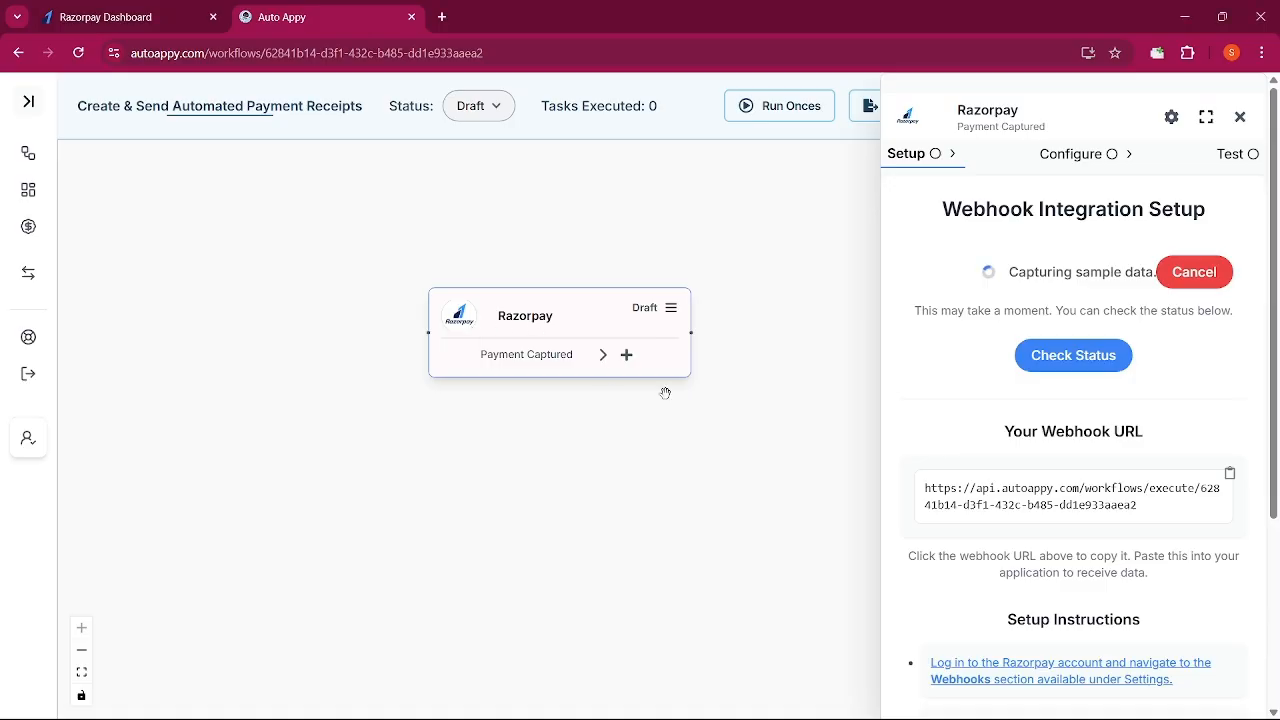
pyautogui.click(1063, 357)
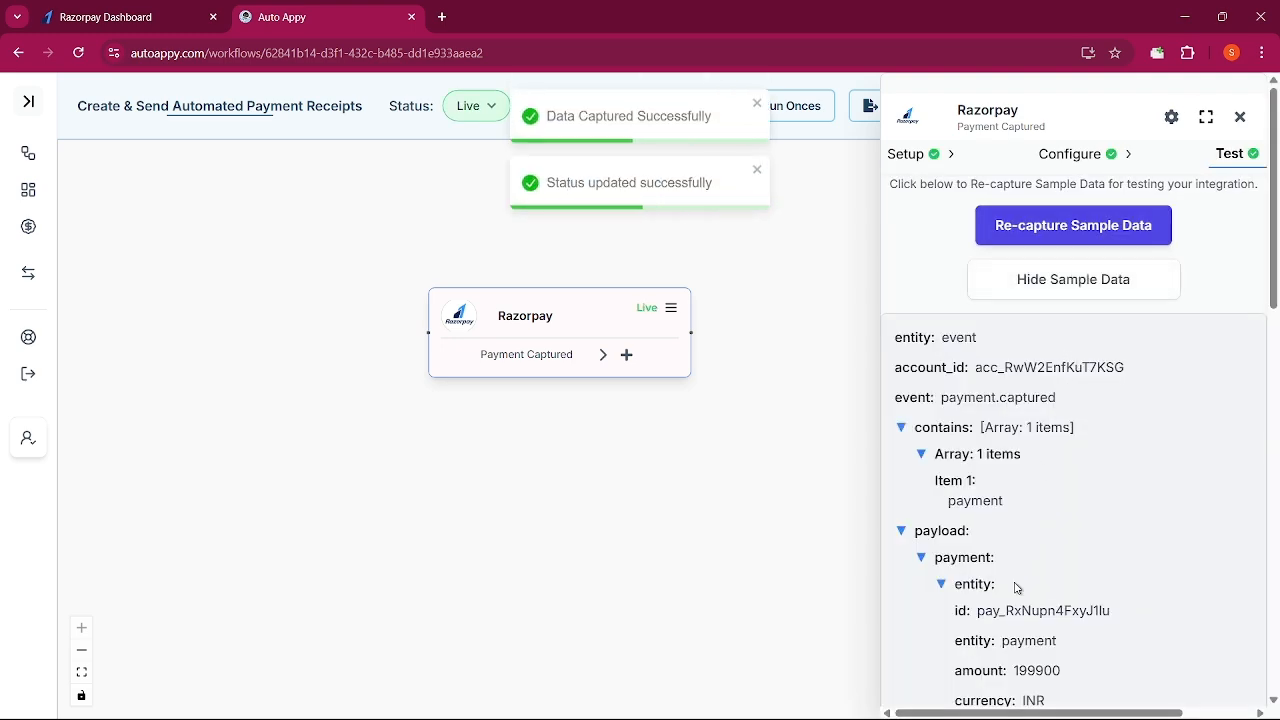
pyautogui.scroll(-4, 1015, 585)
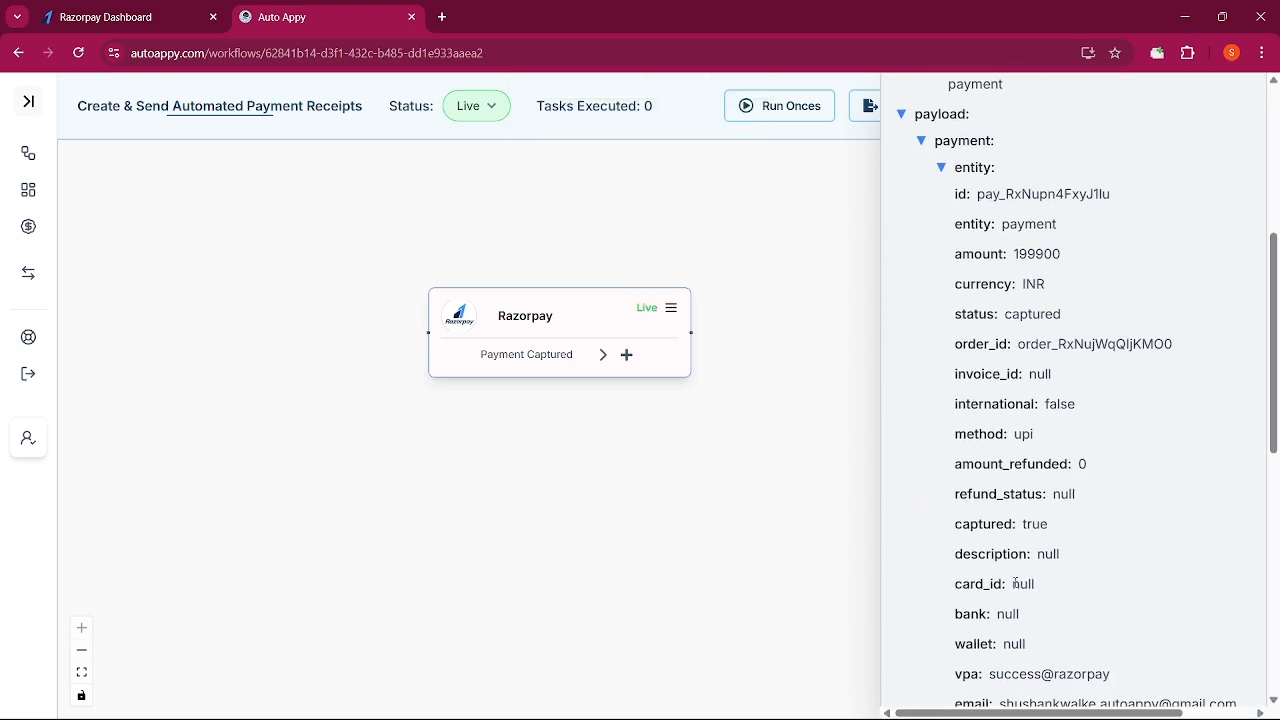
pyautogui.scroll(3, 1030, 548)
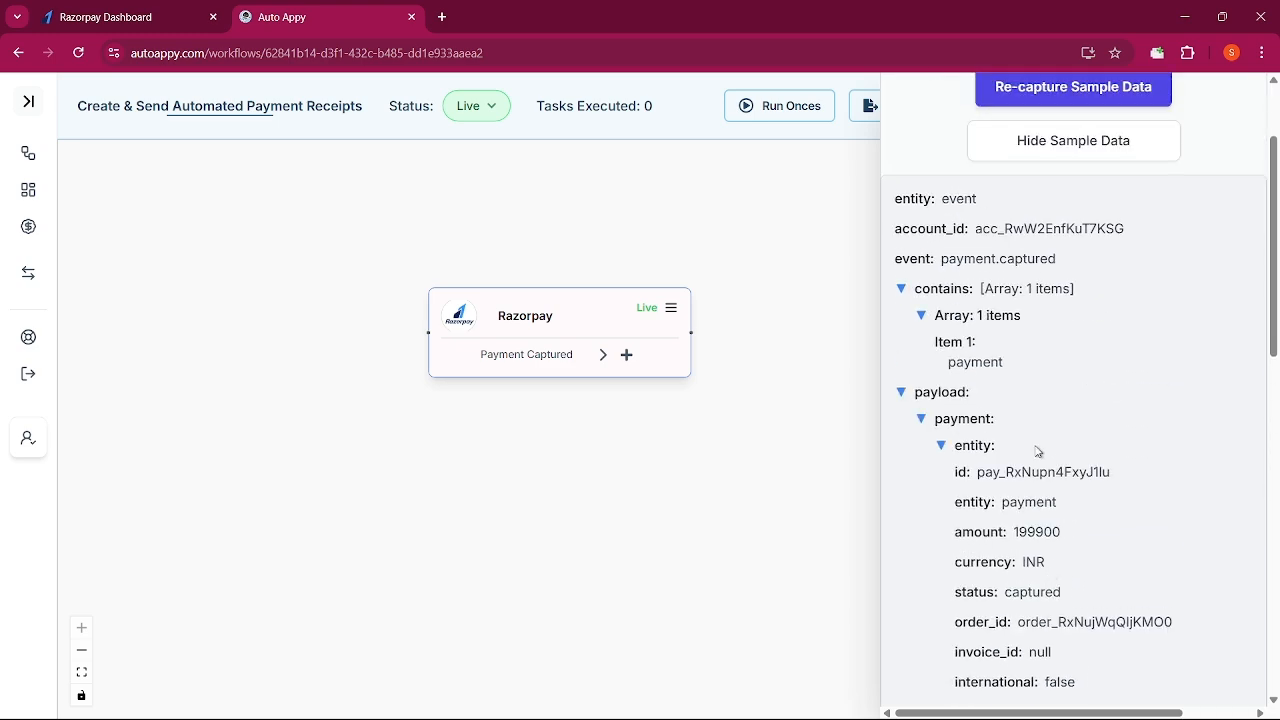
pyautogui.scroll(-2, 1070, 470)
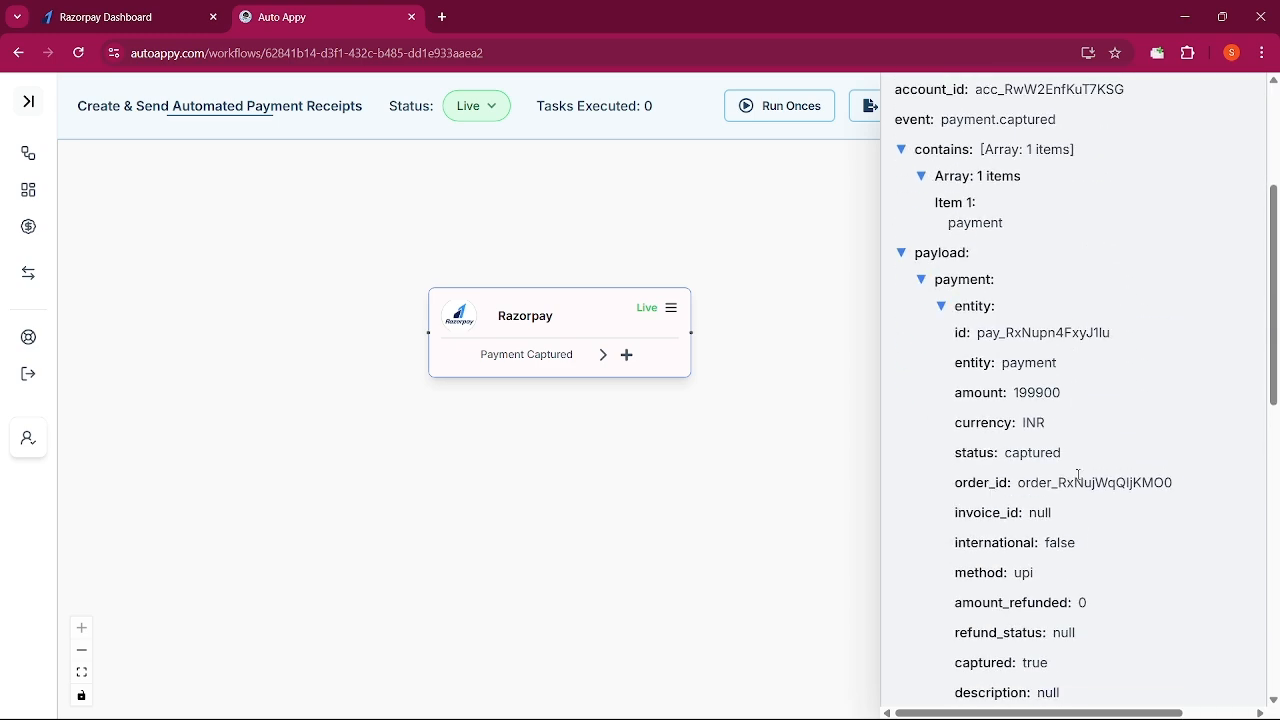
pyautogui.scroll(-5, 1080, 480)
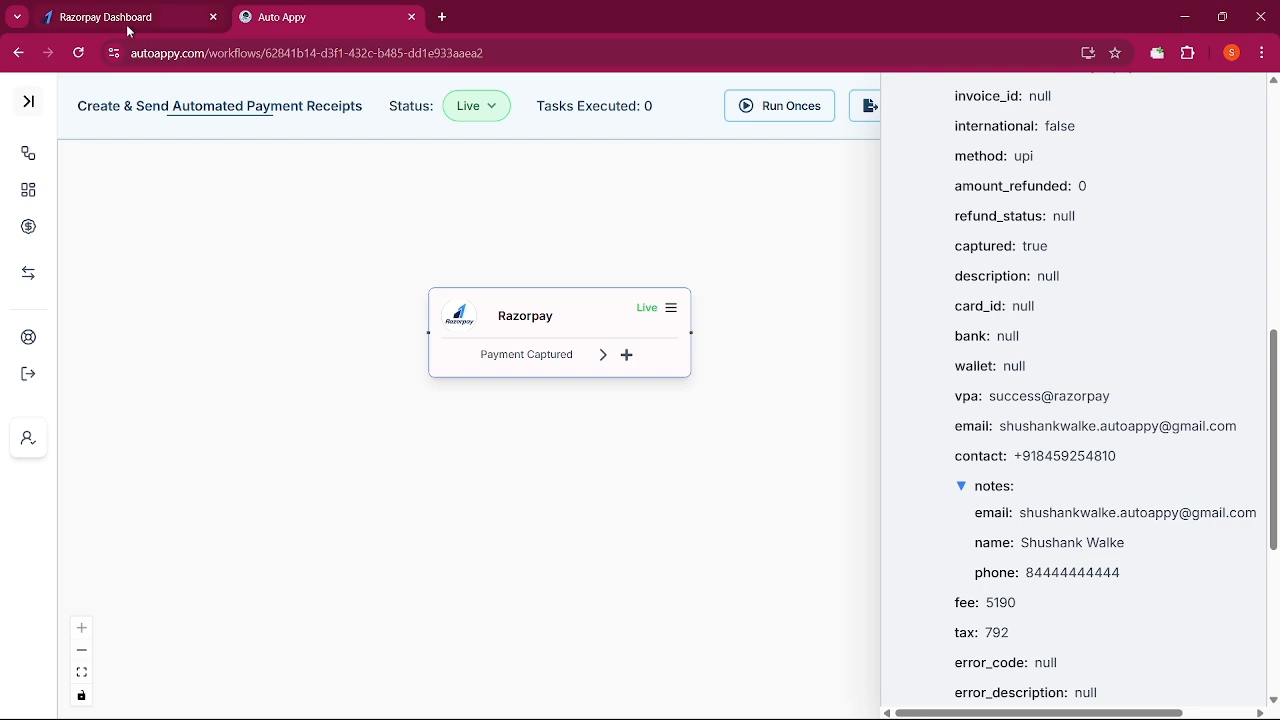
pyautogui.scroll(-5, 1030, 565)
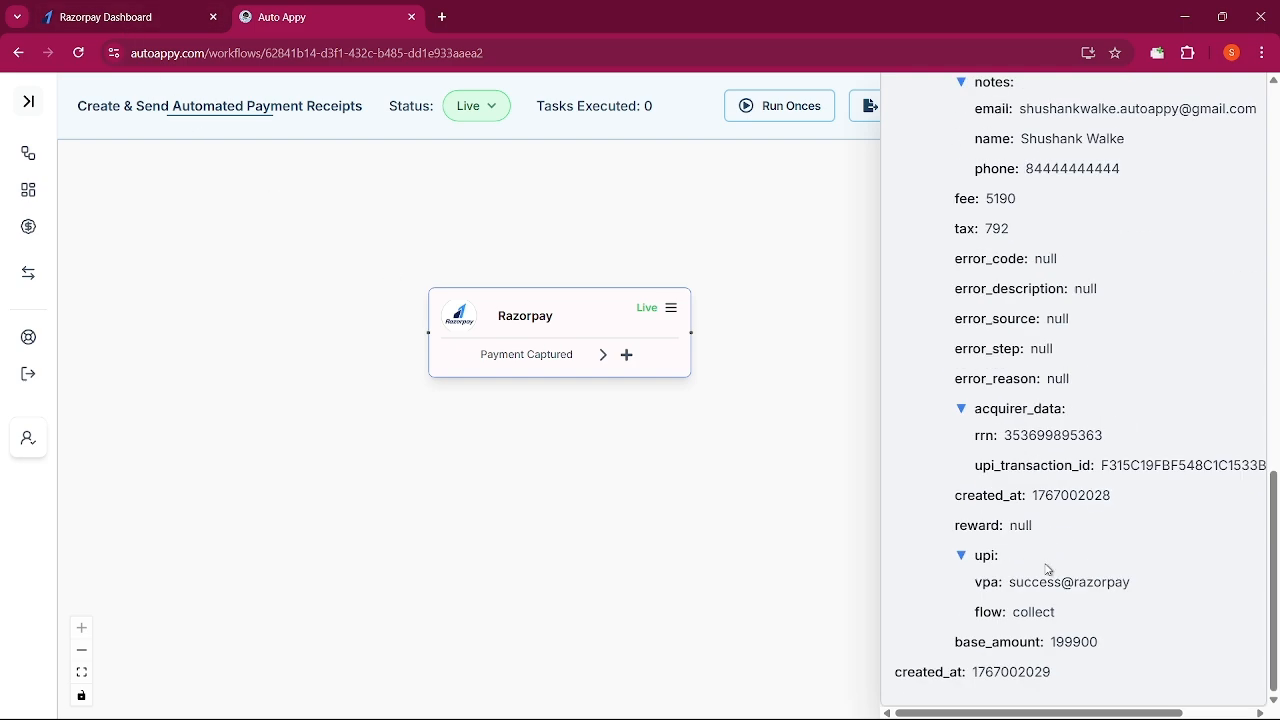
pyautogui.scroll(10, 1048, 570)
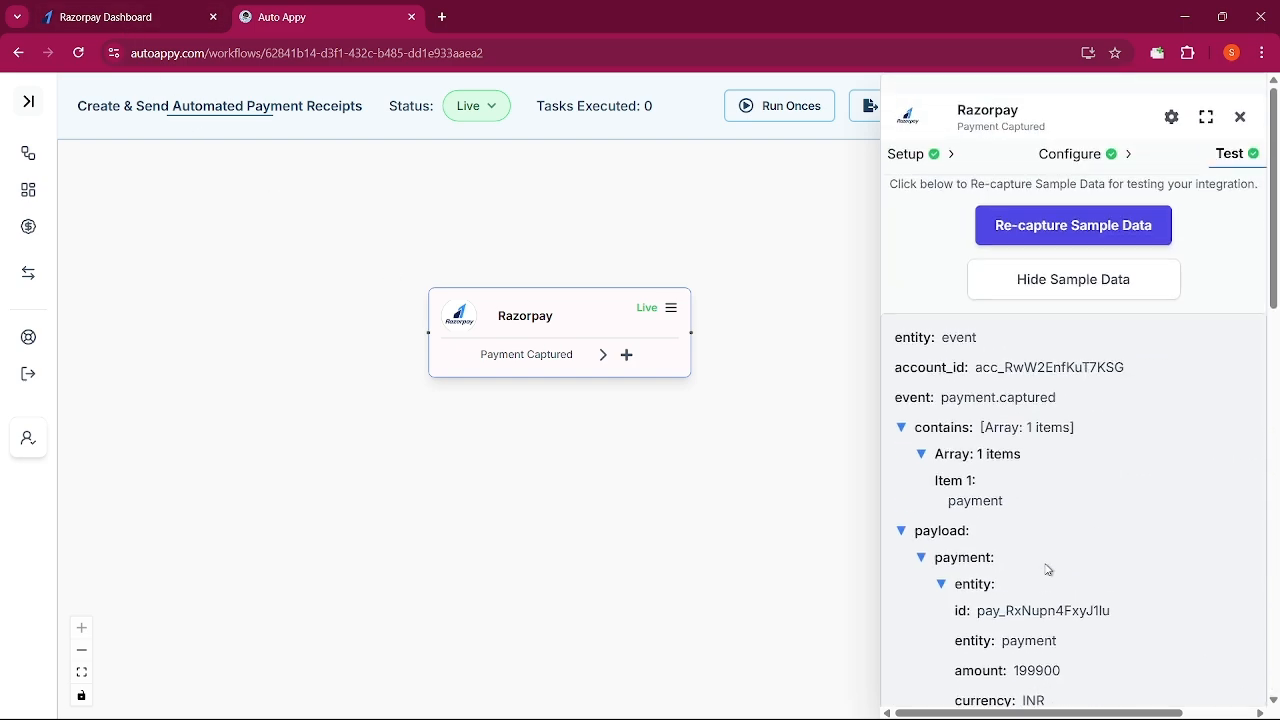
pyautogui.click(1241, 119)
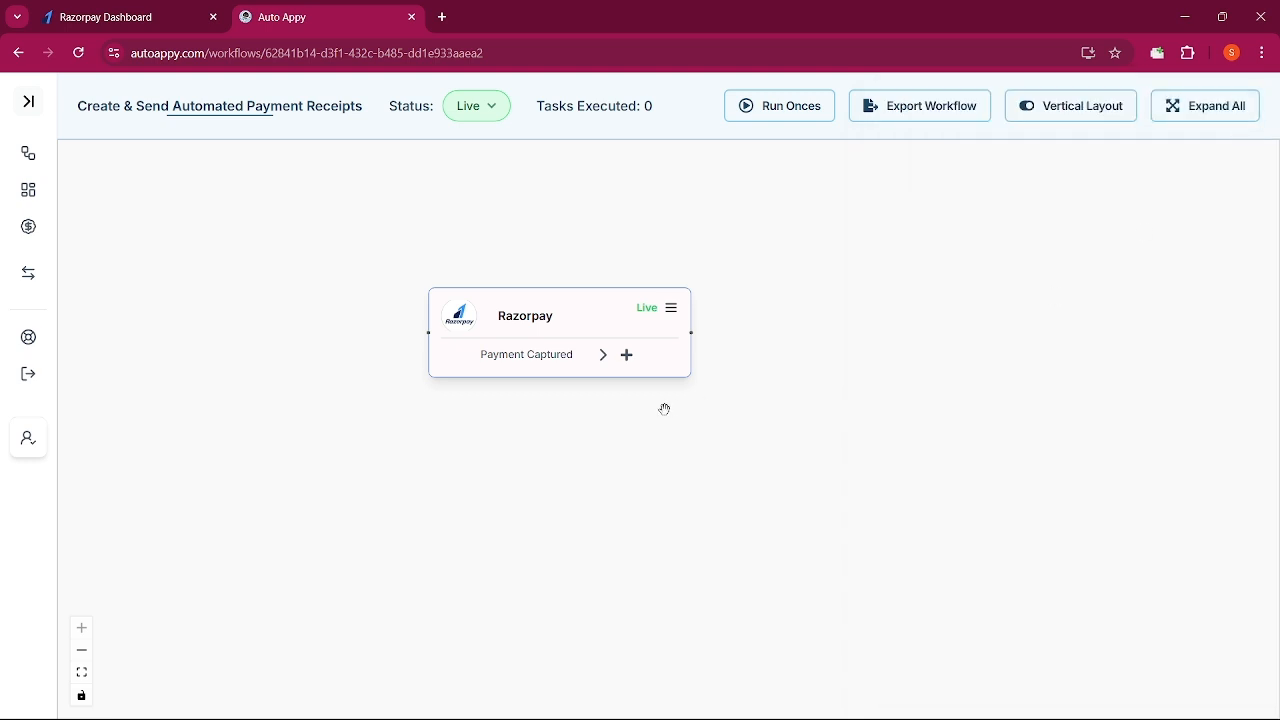
# - Add a Math Operations (Auto Appy) node with the Maths action after the Razorpay node
pyautogui.click(627, 356)
pyautogui.click(1000, 185)
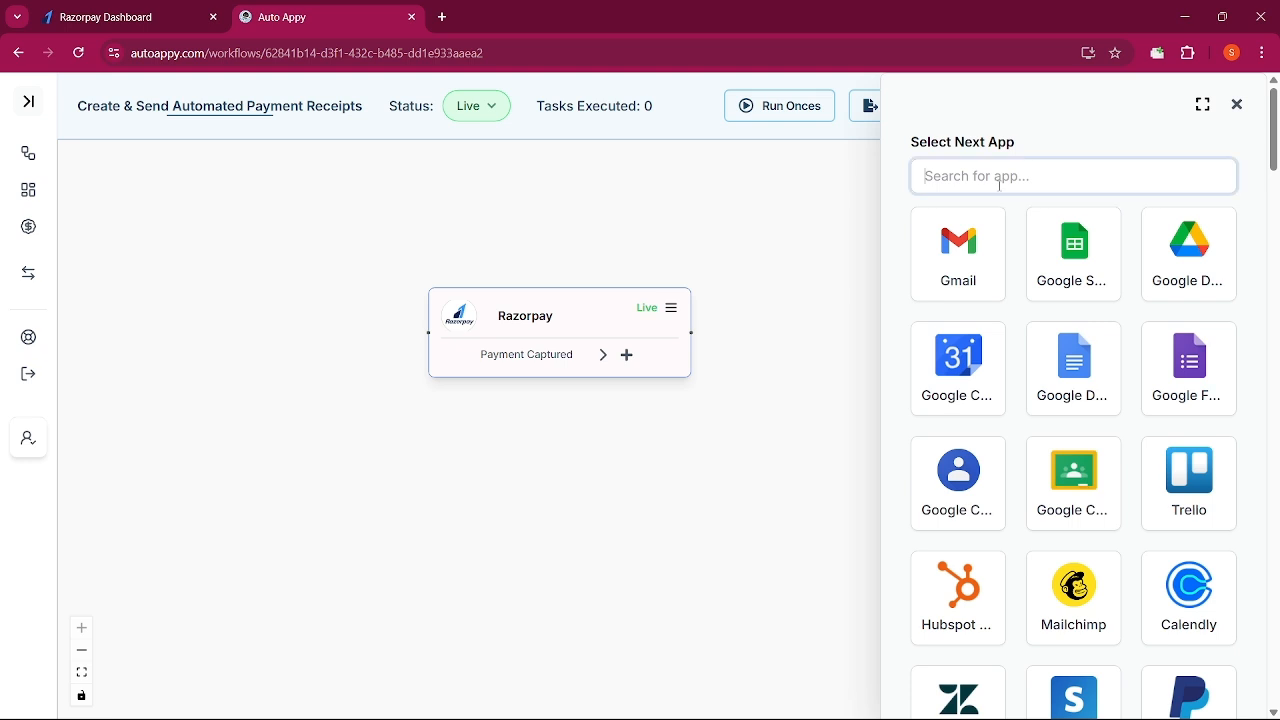
pyautogui.write('math')
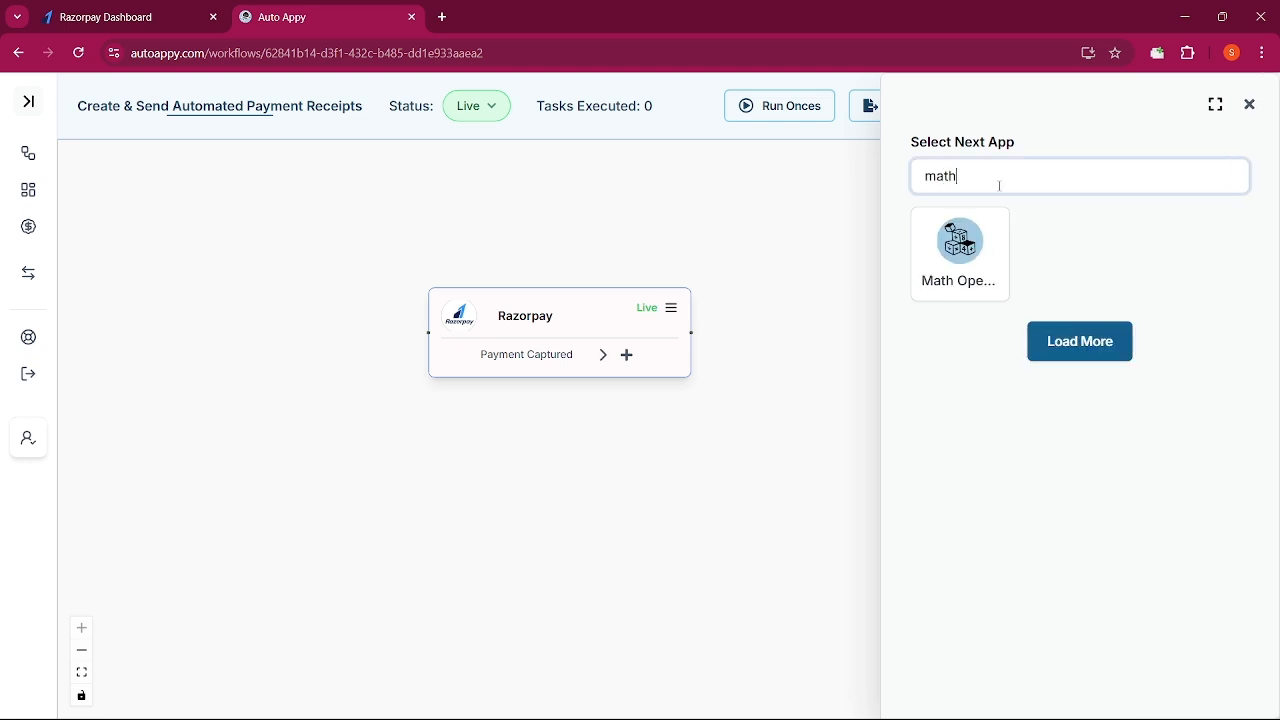
pyautogui.click(977, 215)
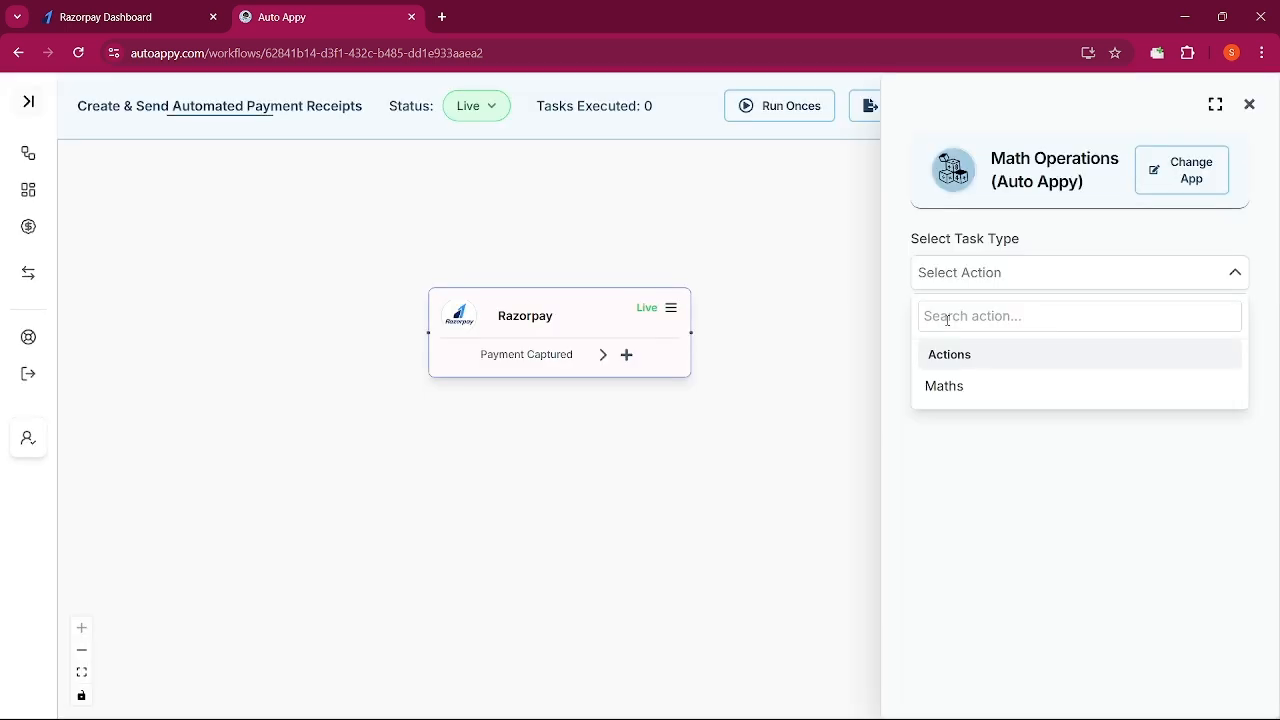
pyautogui.click(944, 392)
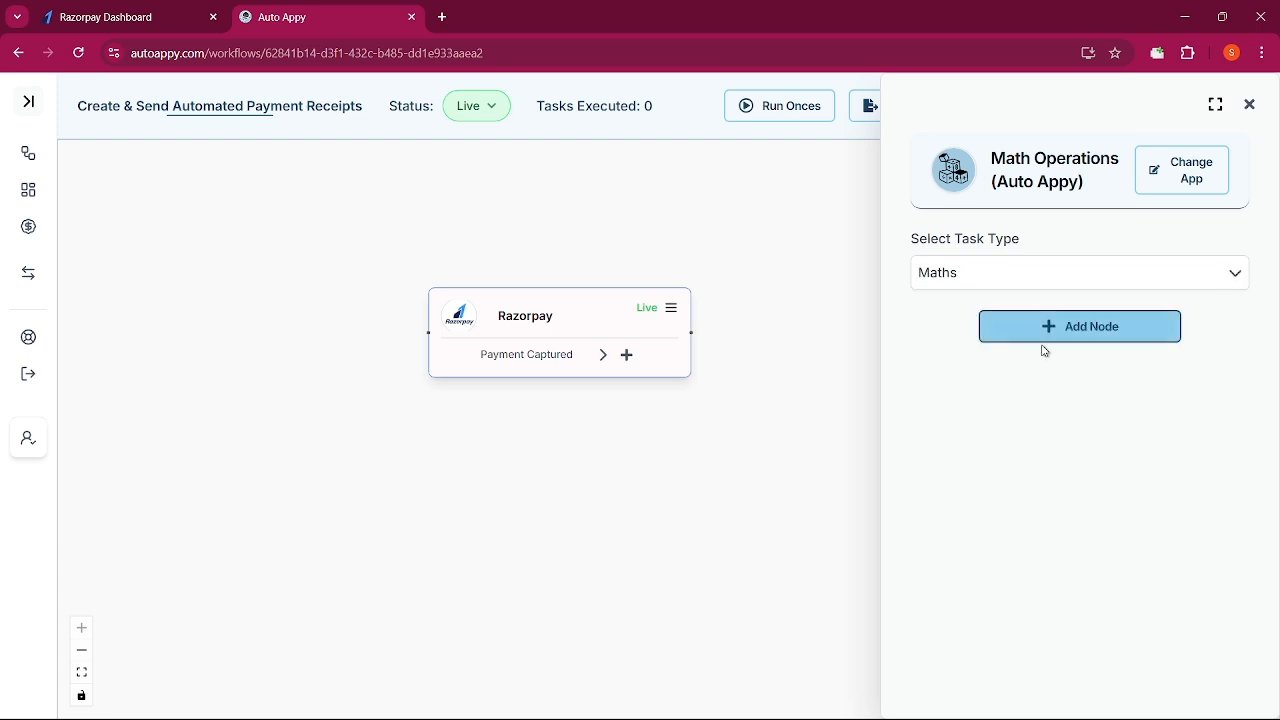
pyautogui.click(1072, 339)
pyautogui.click(1079, 275)
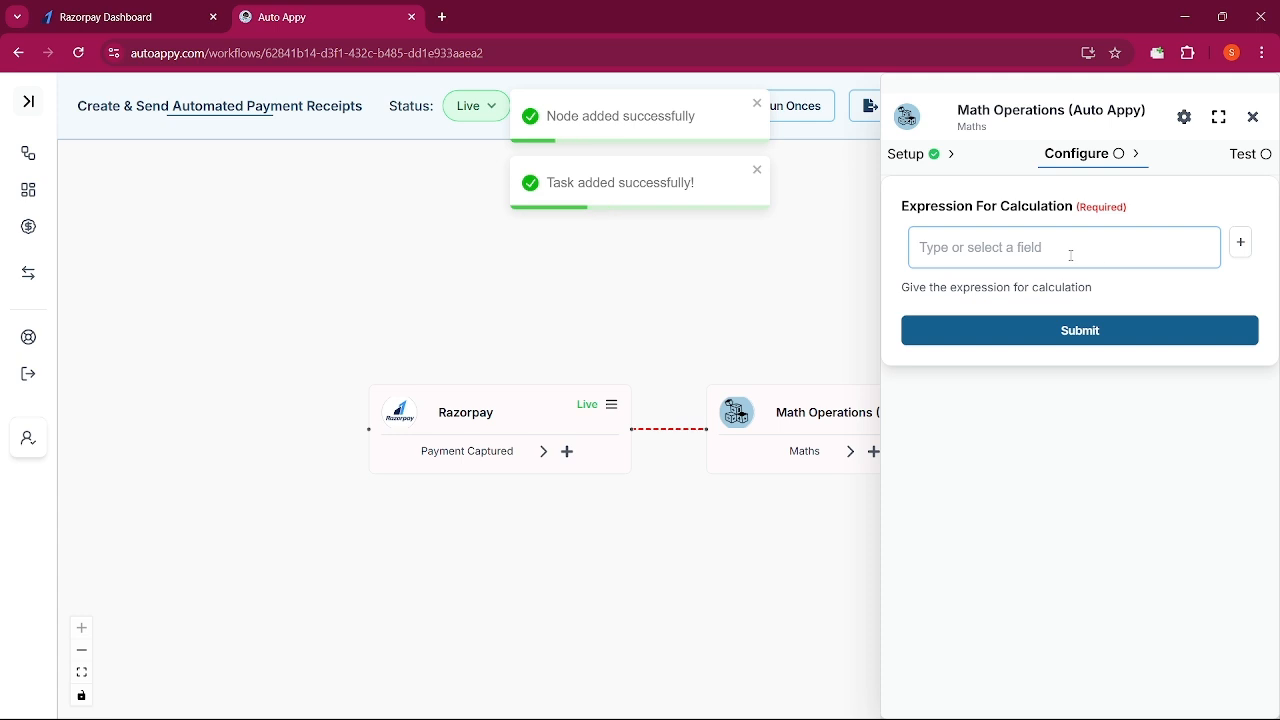
# - Examine the payment amount in the Razorpay node's captured sample data, and close the node's settings
pyautogui.click(610, 413)
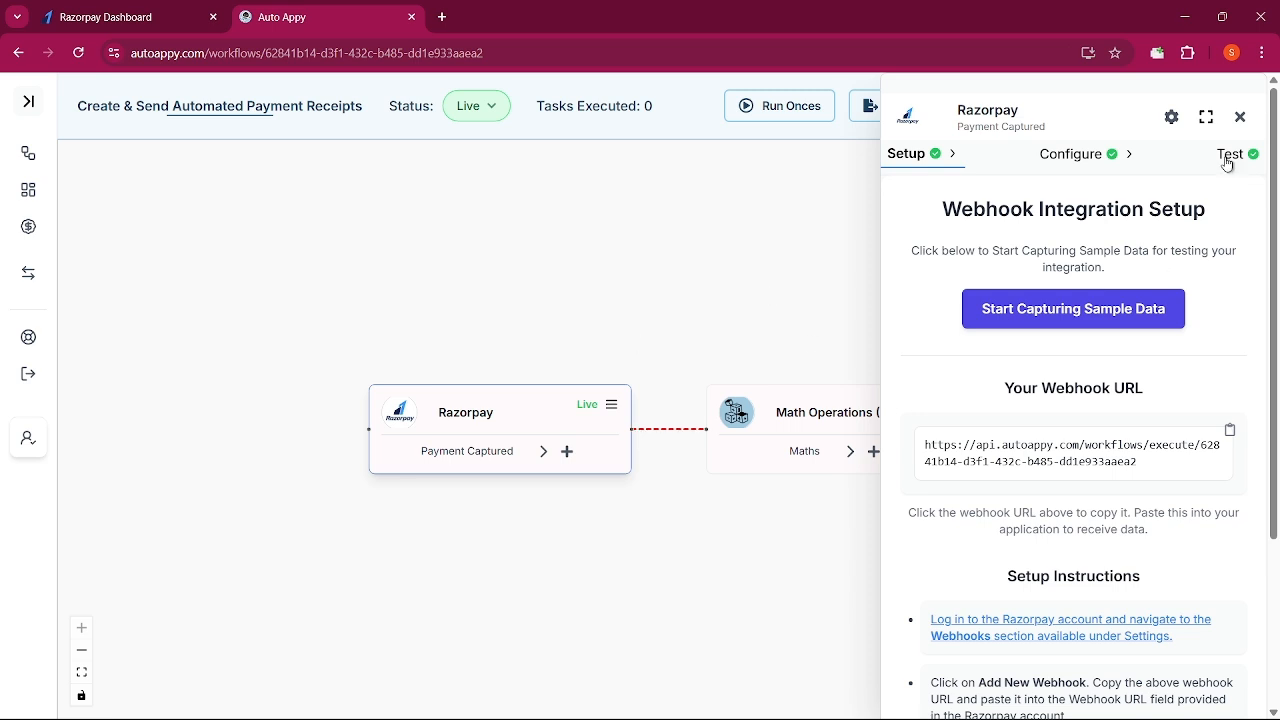
pyautogui.click(1229, 157)
pyautogui.scroll(-1, 1045, 569)
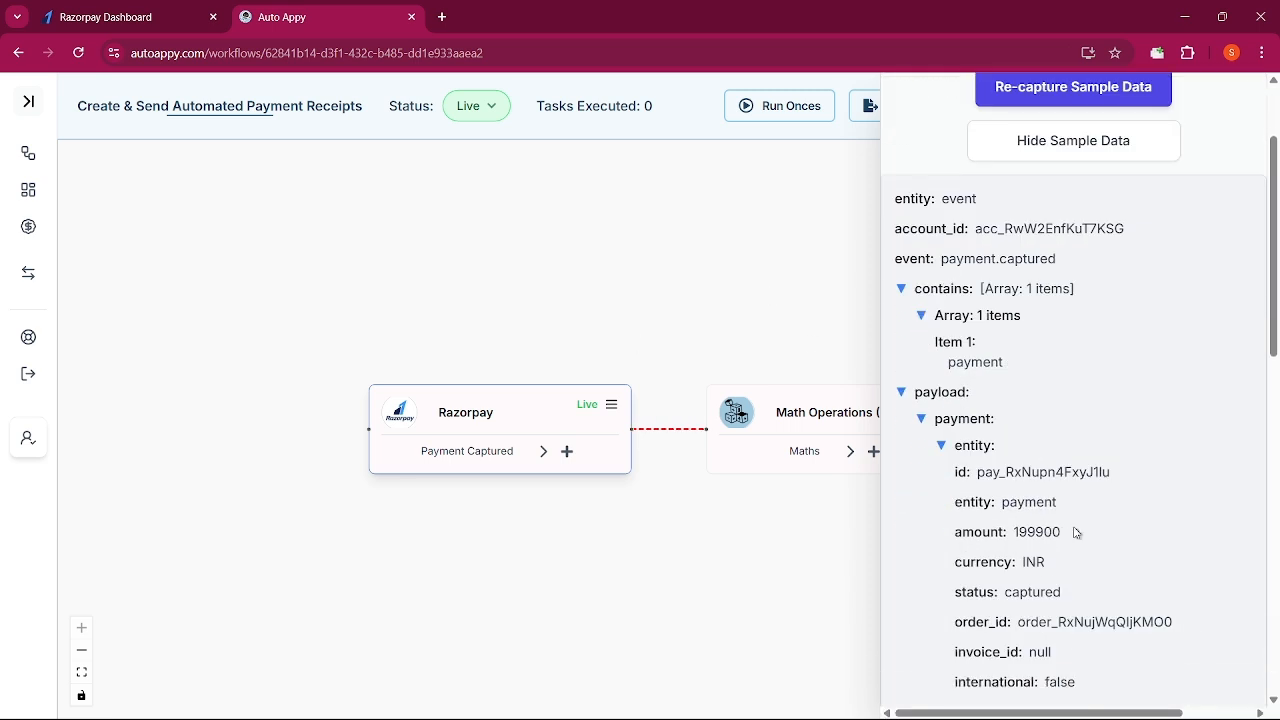
pyautogui.moveTo(1074, 533); pyautogui.dragTo(1013, 532)
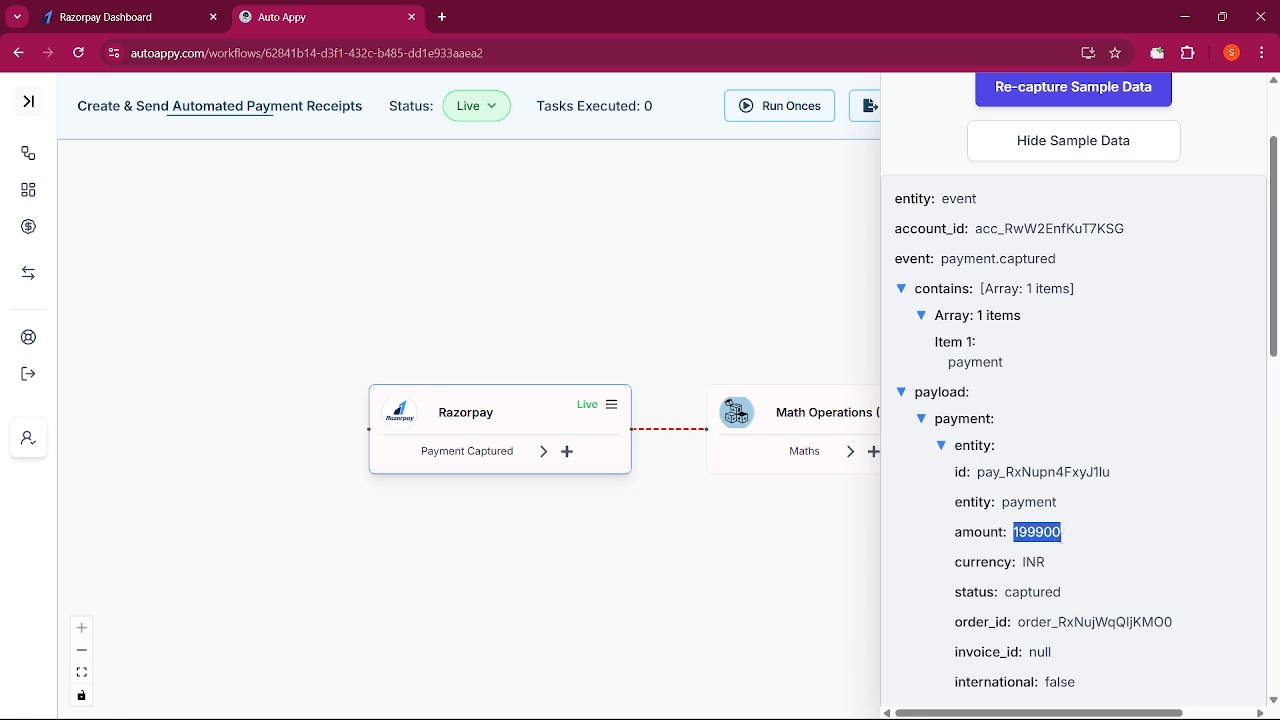
pyautogui.click(1061, 536)
pyautogui.moveTo(1061, 536); pyautogui.dragTo(1046, 534)
pyautogui.click(1091, 540)
pyautogui.moveTo(1089, 540); pyautogui.dragTo(1022, 533)
pyautogui.scroll(3, 1060, 555)
pyautogui.click(1242, 118)
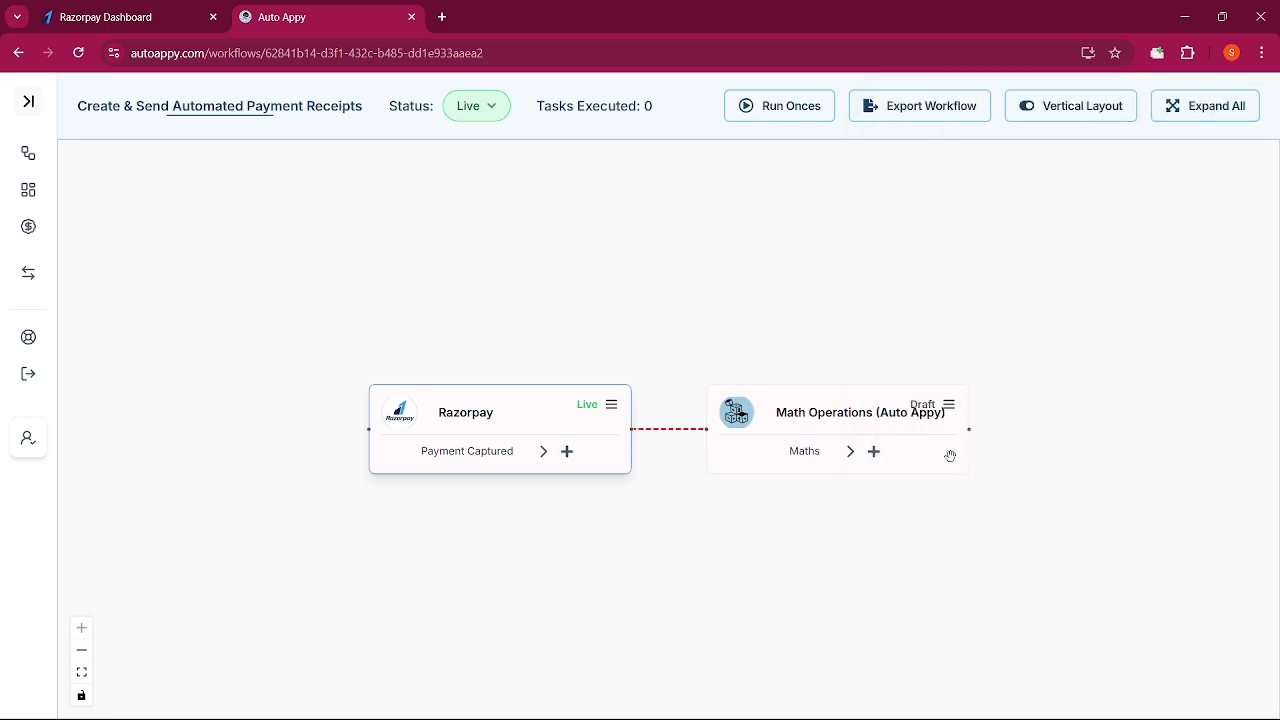
# - Set the Math Operations node's calculation expression to Razorpay's Payload.payment.entity.amount field divided by 100
pyautogui.click(951, 411)
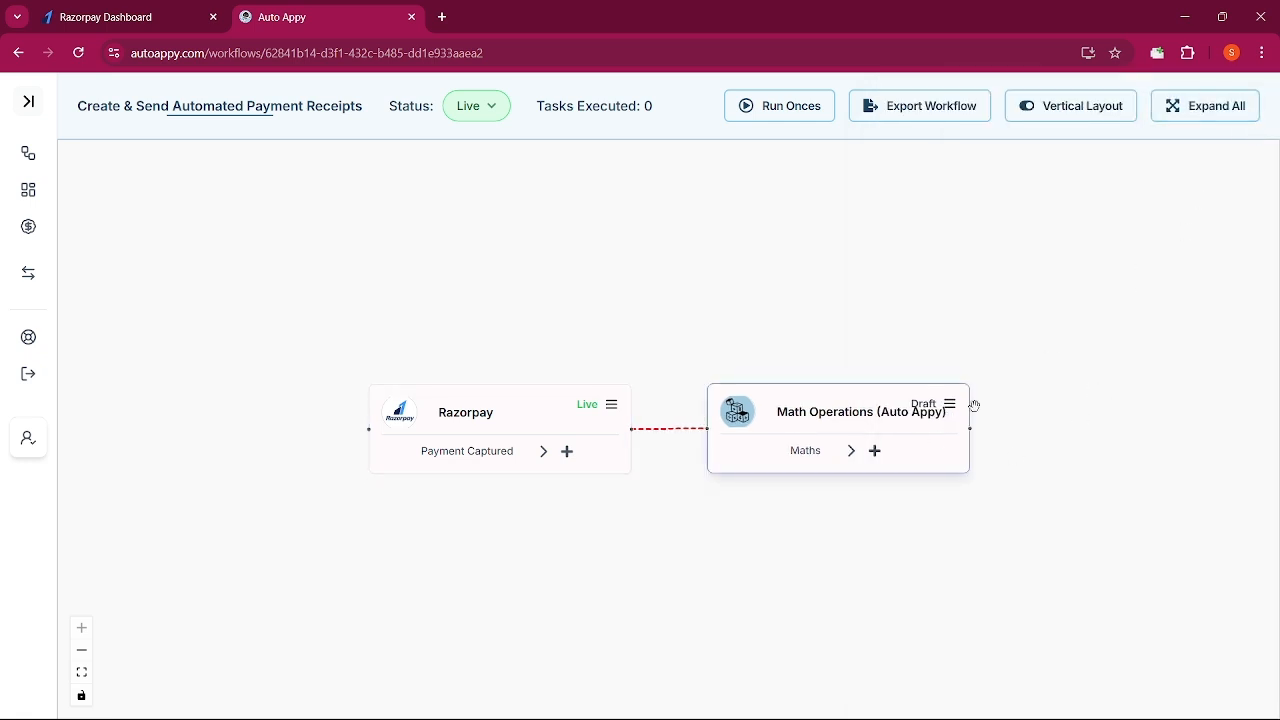
pyautogui.click(951, 411)
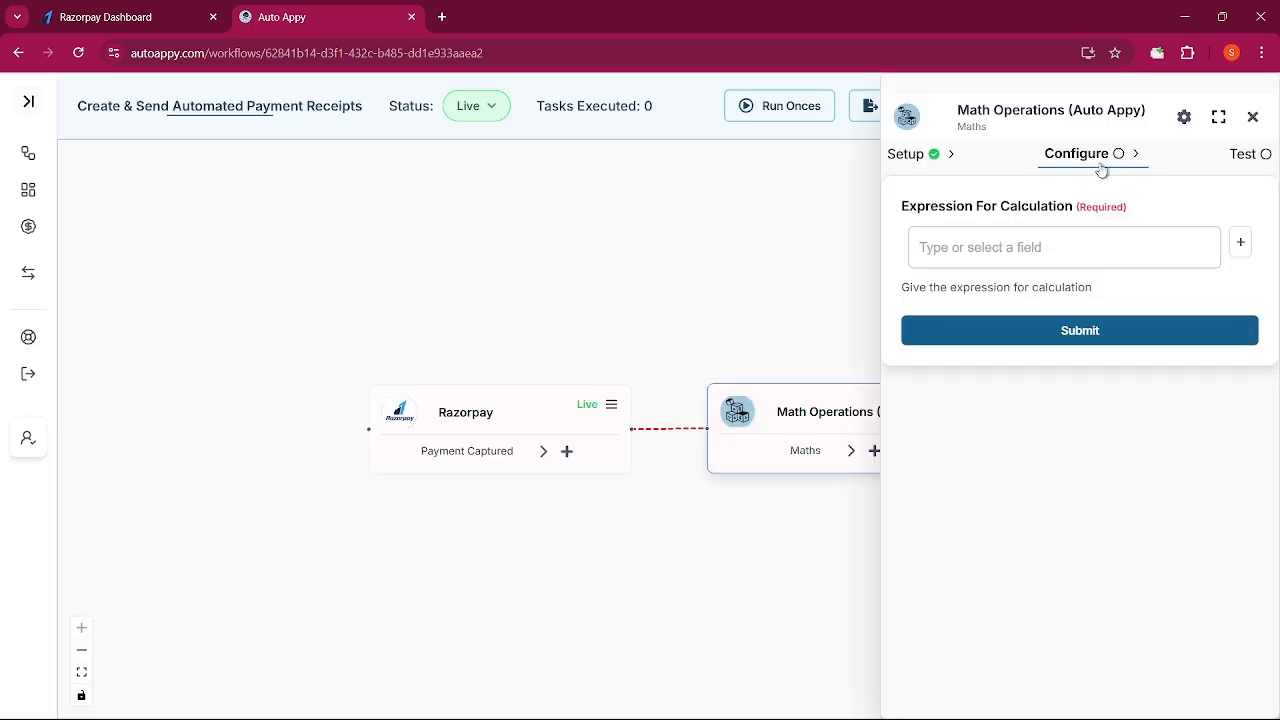
pyautogui.click(1239, 245)
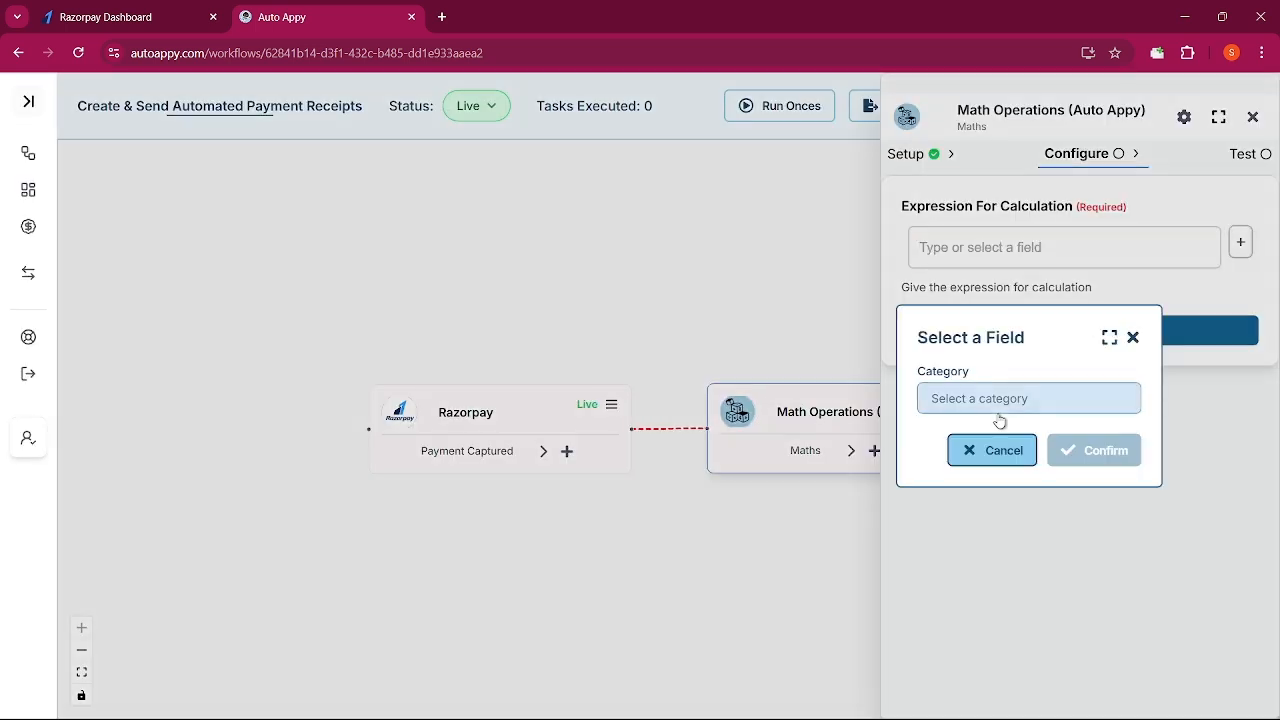
pyautogui.click(991, 400)
pyautogui.click(985, 436)
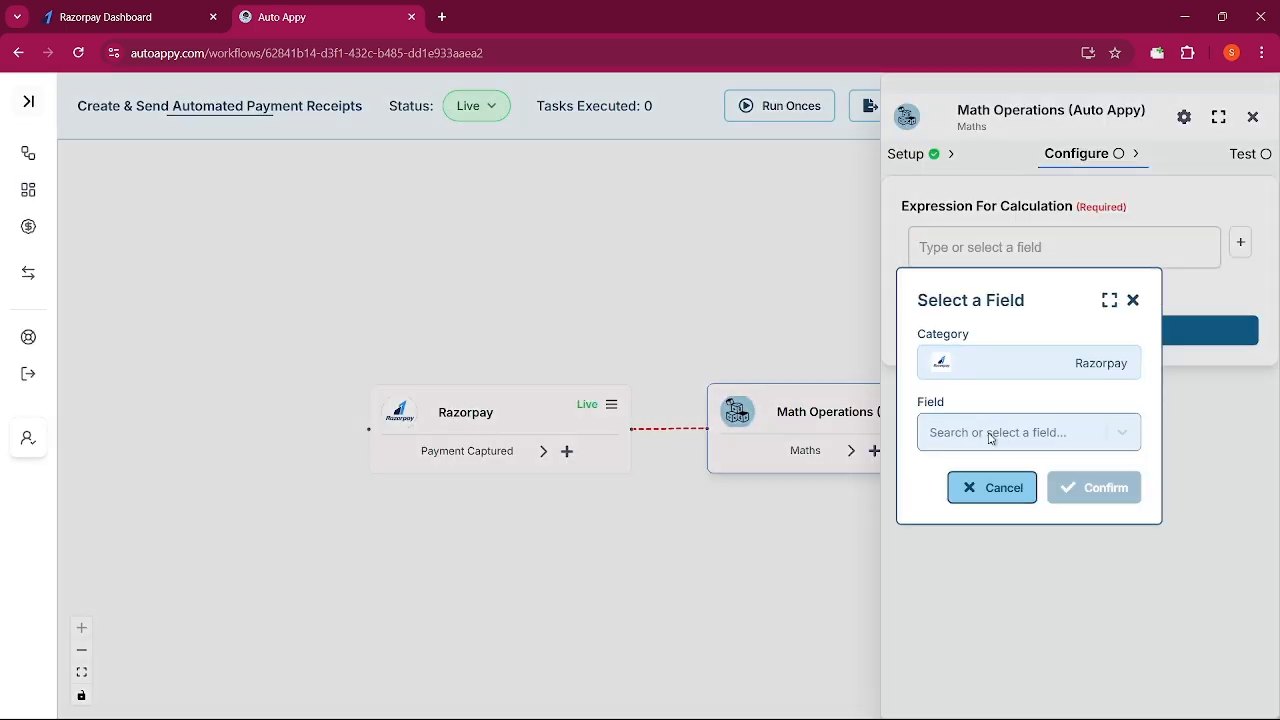
pyautogui.click(991, 433)
pyautogui.write('199')
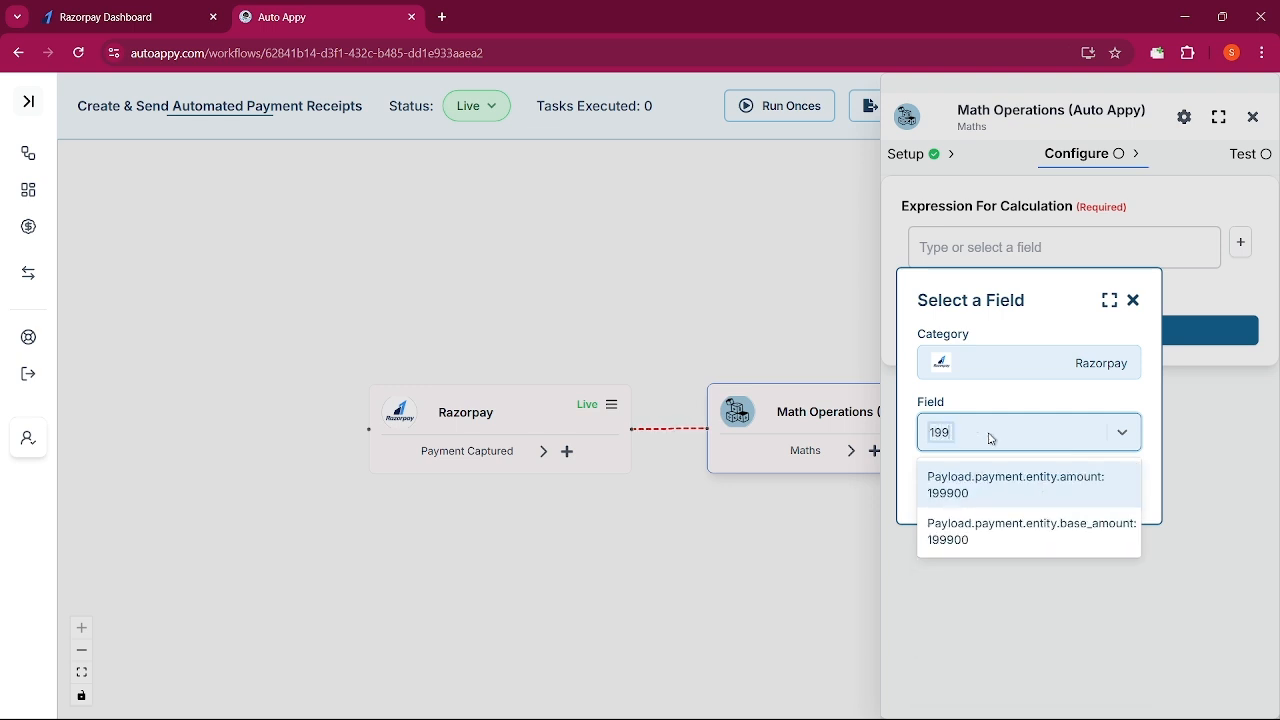
pyautogui.click(1004, 491)
pyautogui.click(1100, 487)
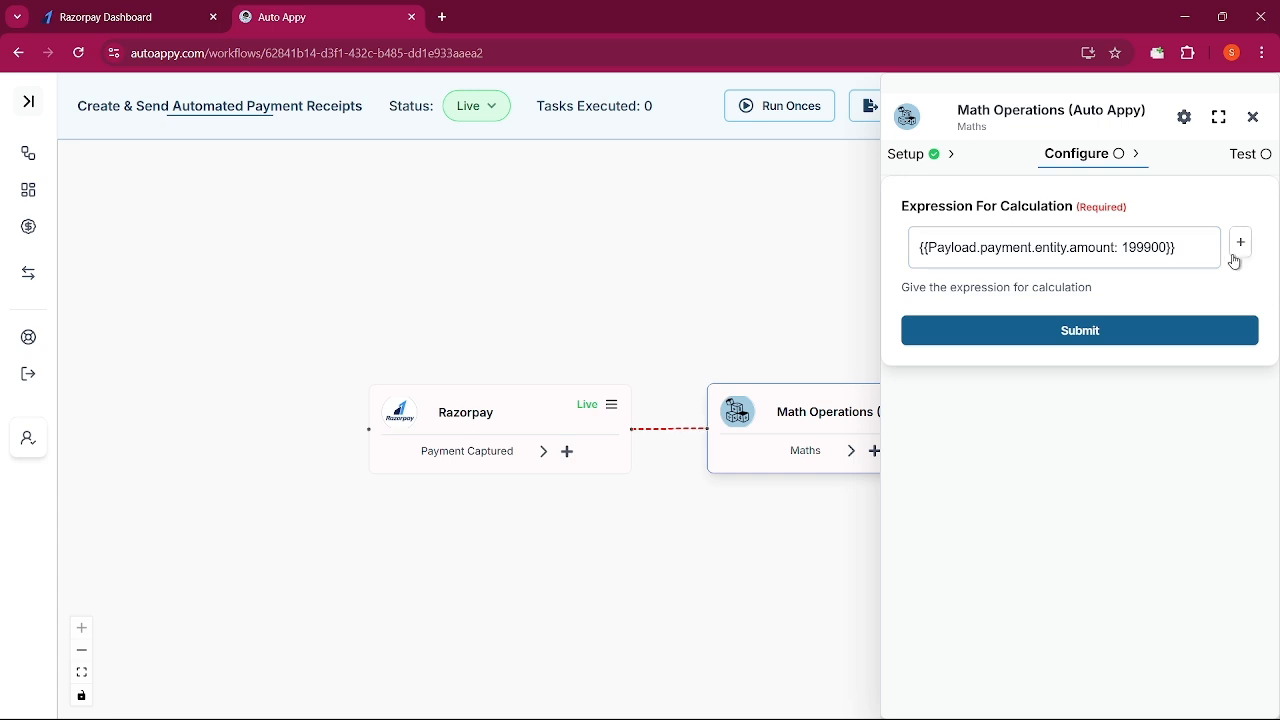
pyautogui.click(1195, 254)
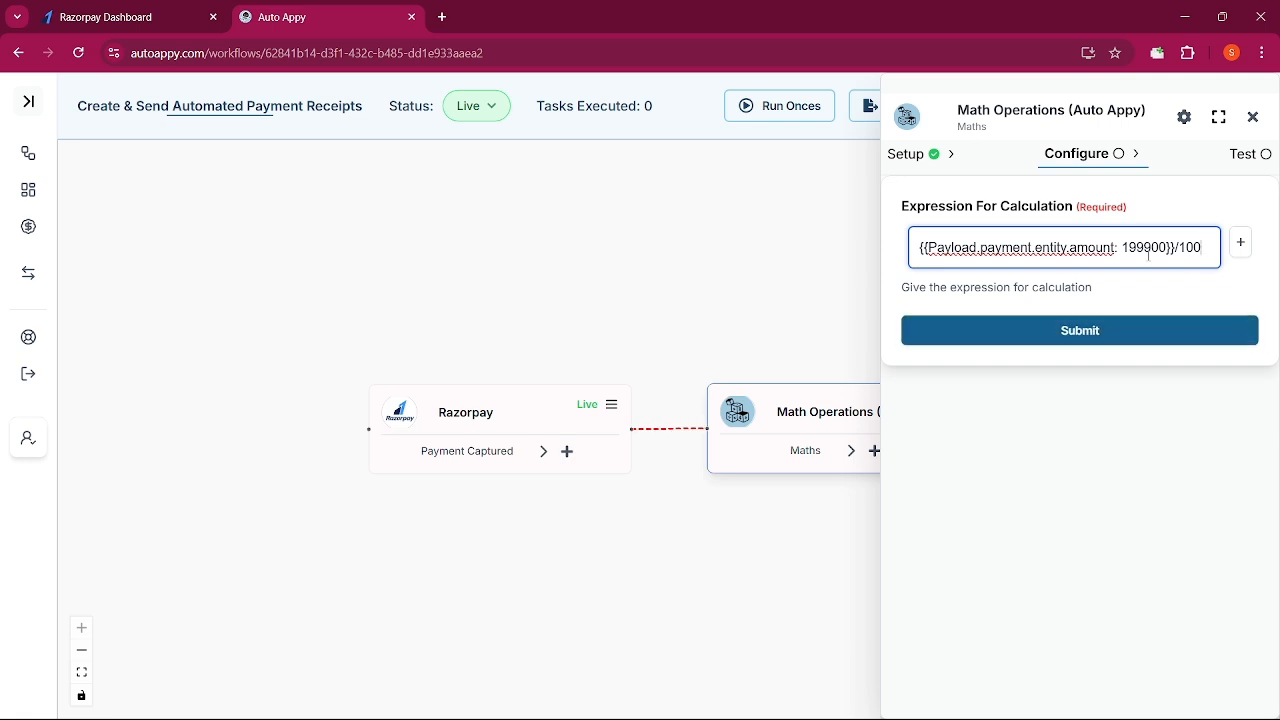
# - Submit the calculation expression, test the Math Operations node, and close its settings
pyautogui.click(1111, 331)
pyautogui.click(1100, 226)
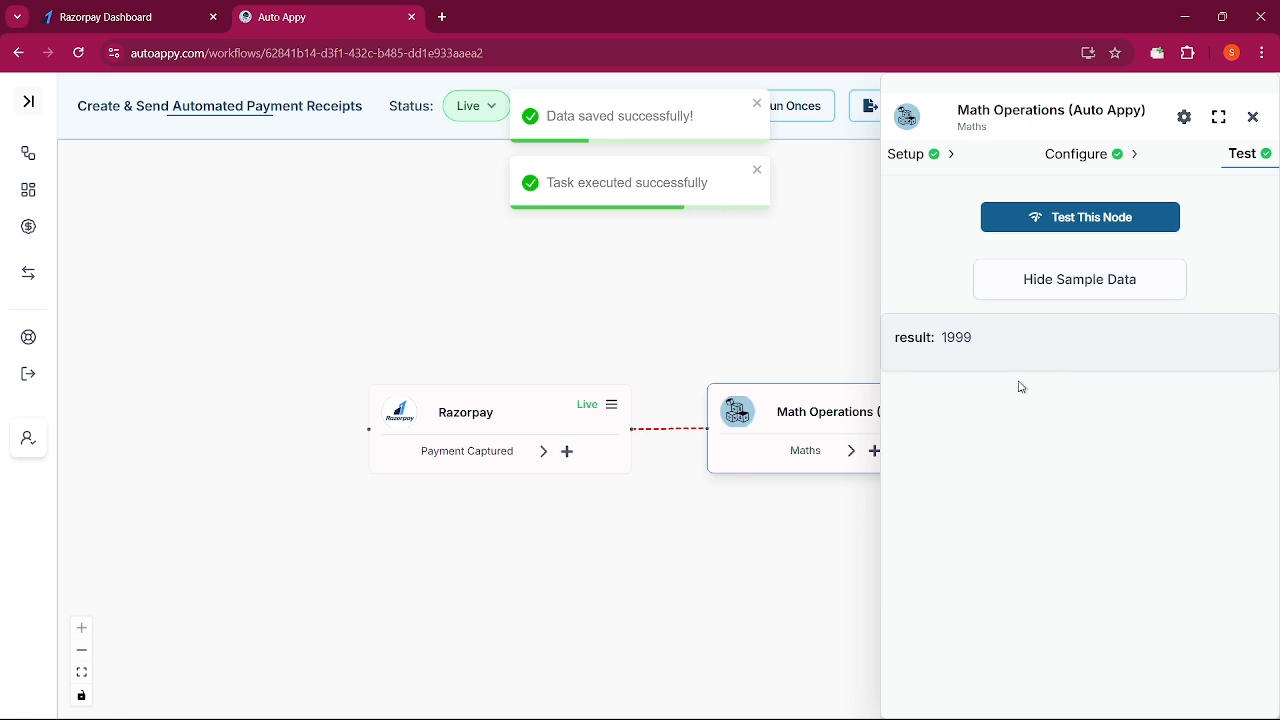
pyautogui.doubleClick(960, 337)
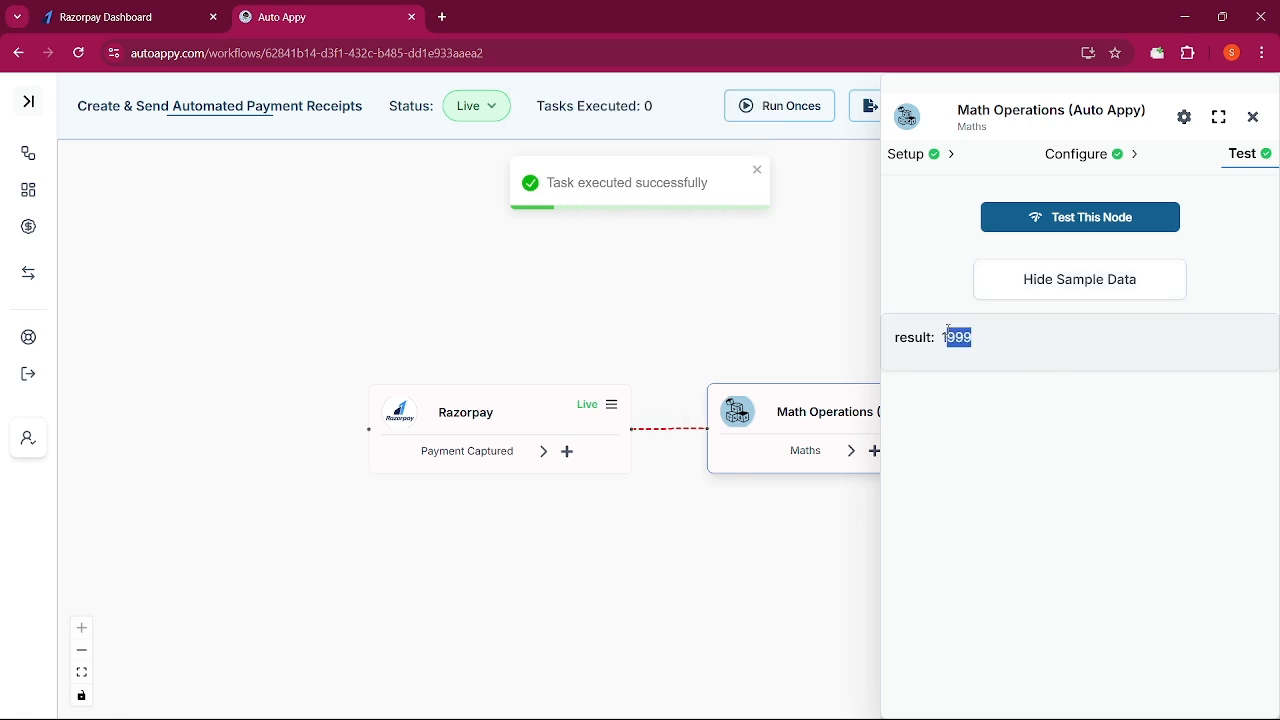
pyautogui.click(1253, 117)
# - Add a Gmail node with the Send Email (V2) action after the Math Operations node
pyautogui.click(874, 452)
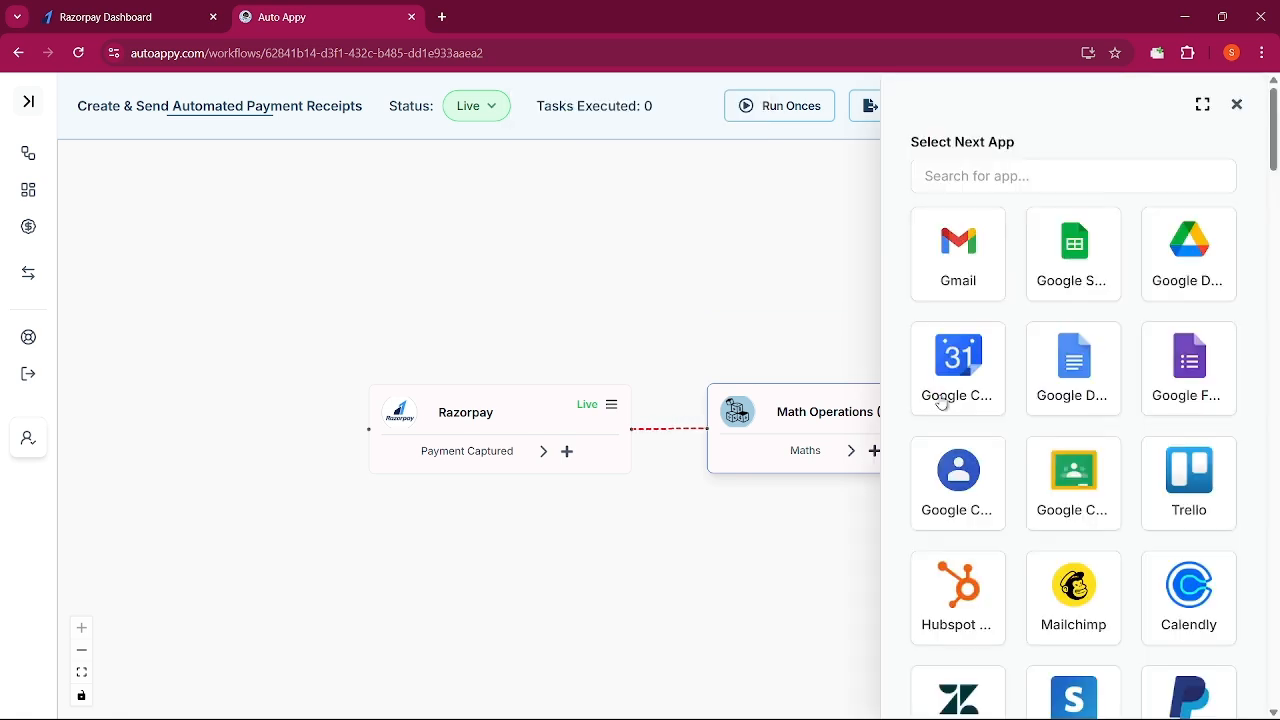
pyautogui.click(978, 265)
pyautogui.click(981, 269)
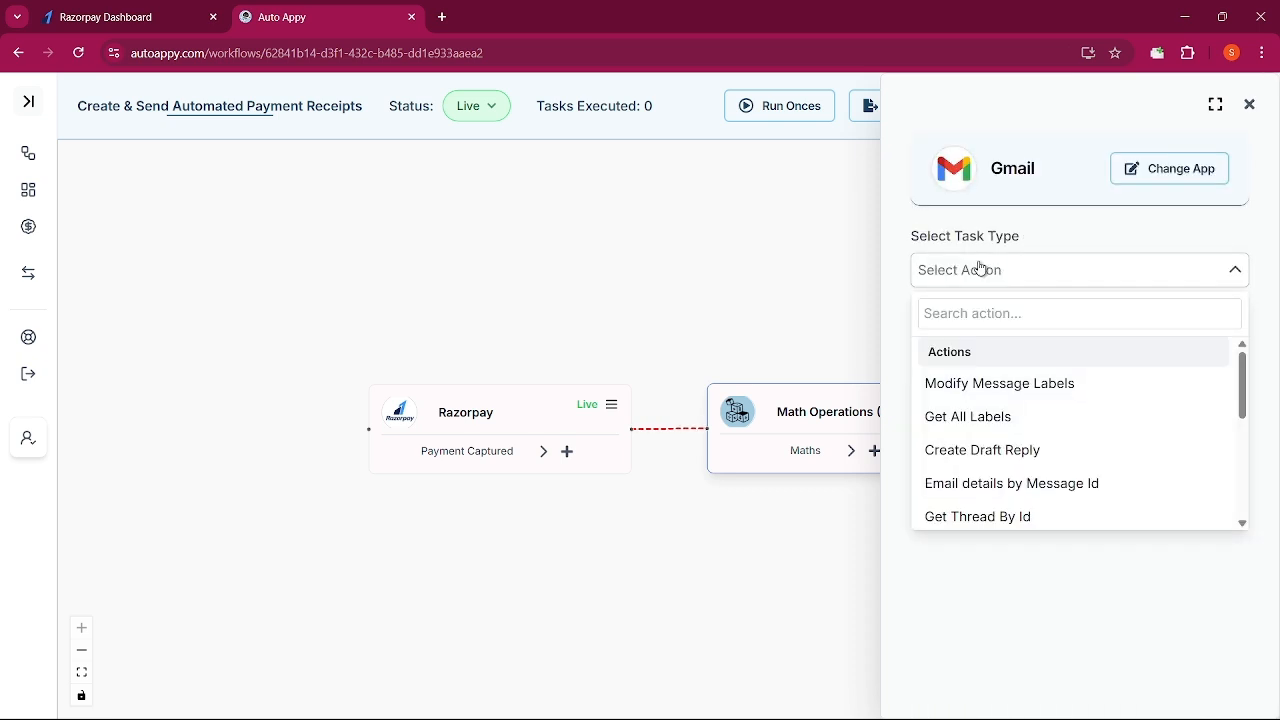
pyautogui.click(998, 311)
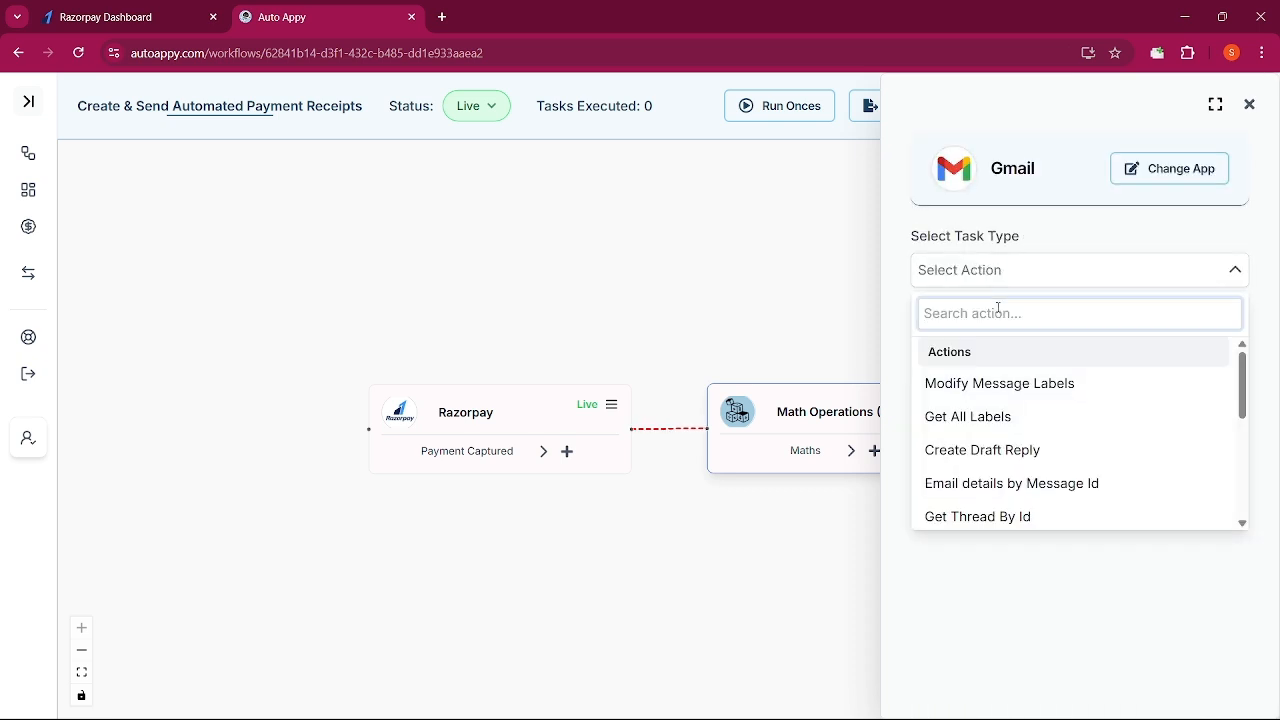
pyautogui.write('send')
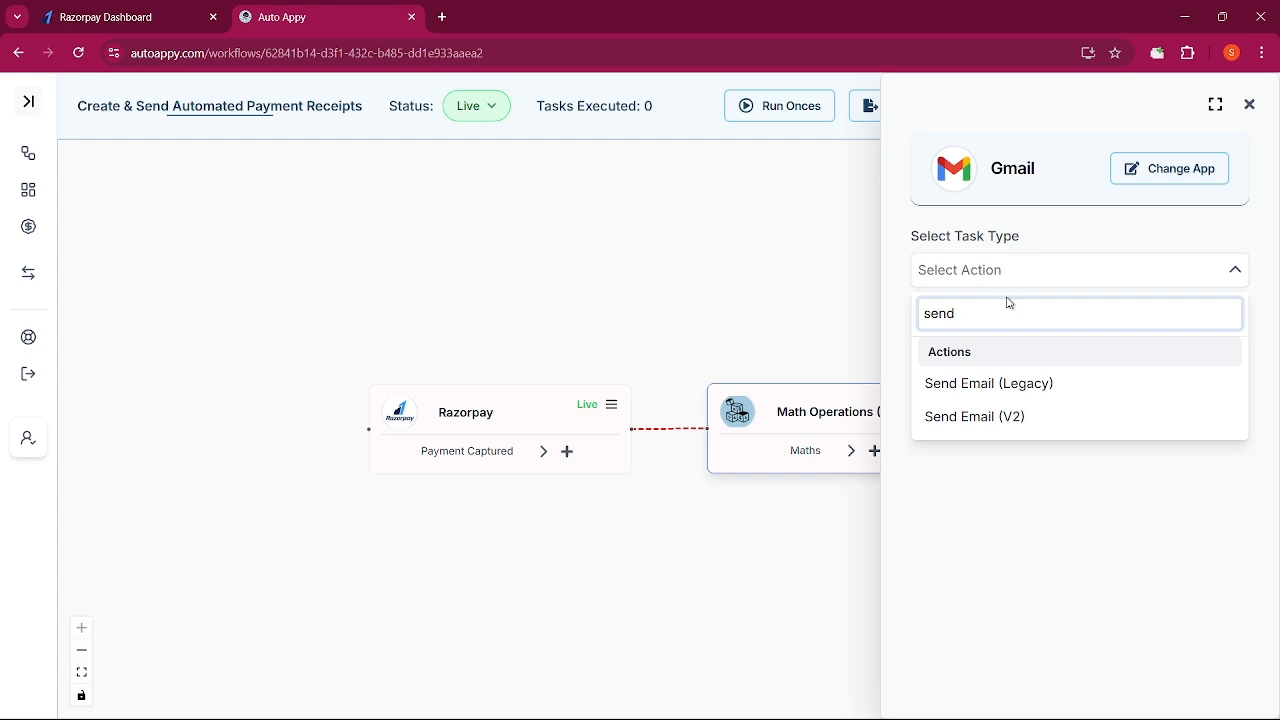
pyautogui.click(994, 416)
pyautogui.click(1063, 322)
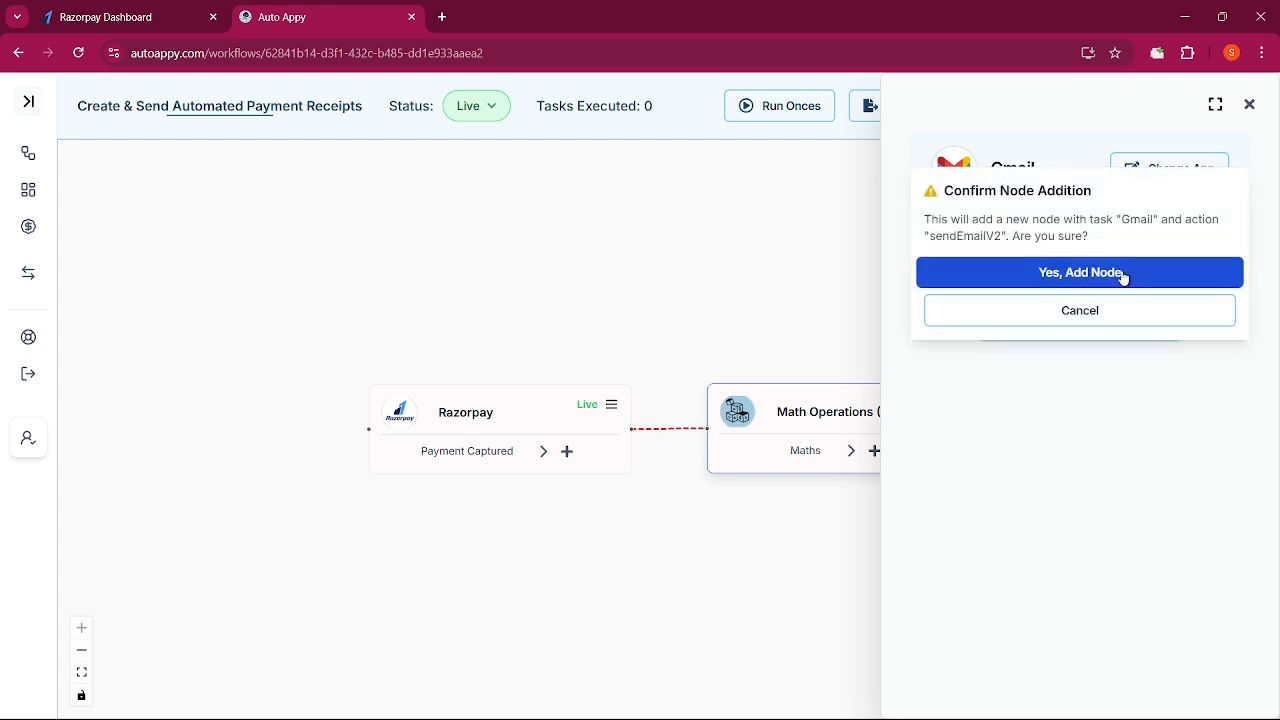
pyautogui.click(1122, 273)
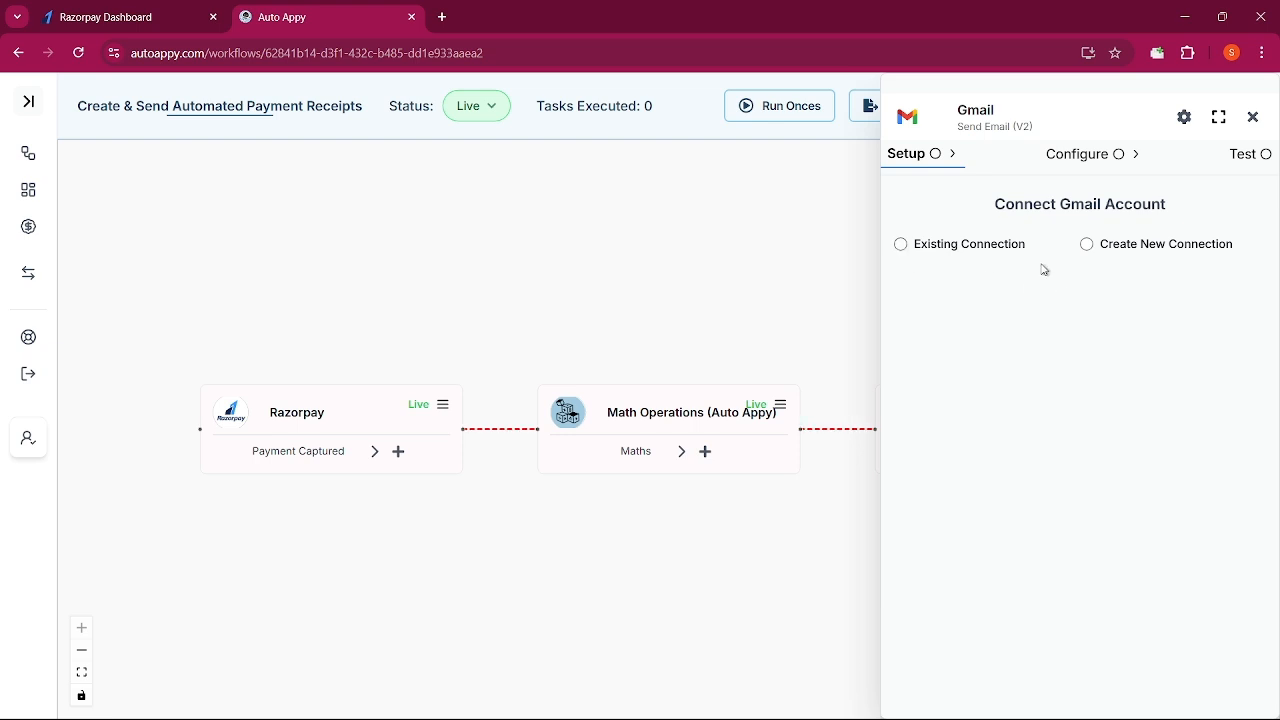
# - Connect the Gmail node using the existing connection Gmail #5 and save it
pyautogui.click(901, 245)
pyautogui.click(1010, 334)
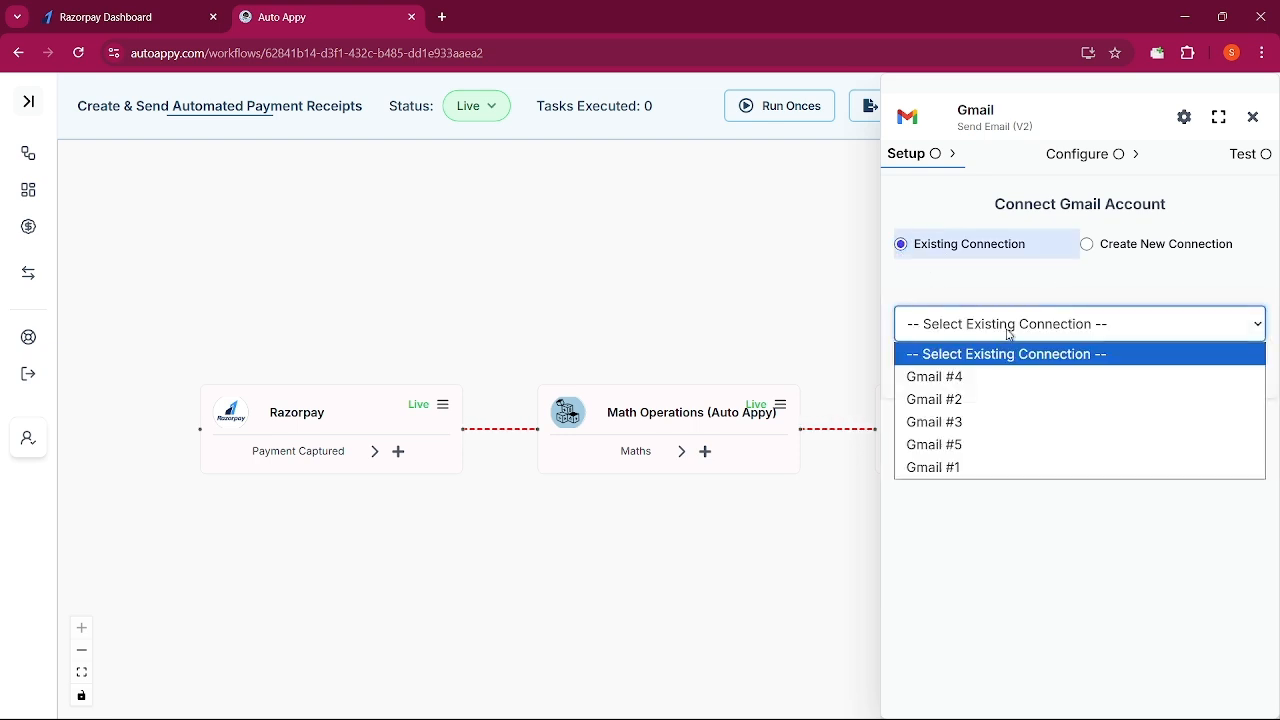
pyautogui.click(978, 447)
pyautogui.click(1088, 370)
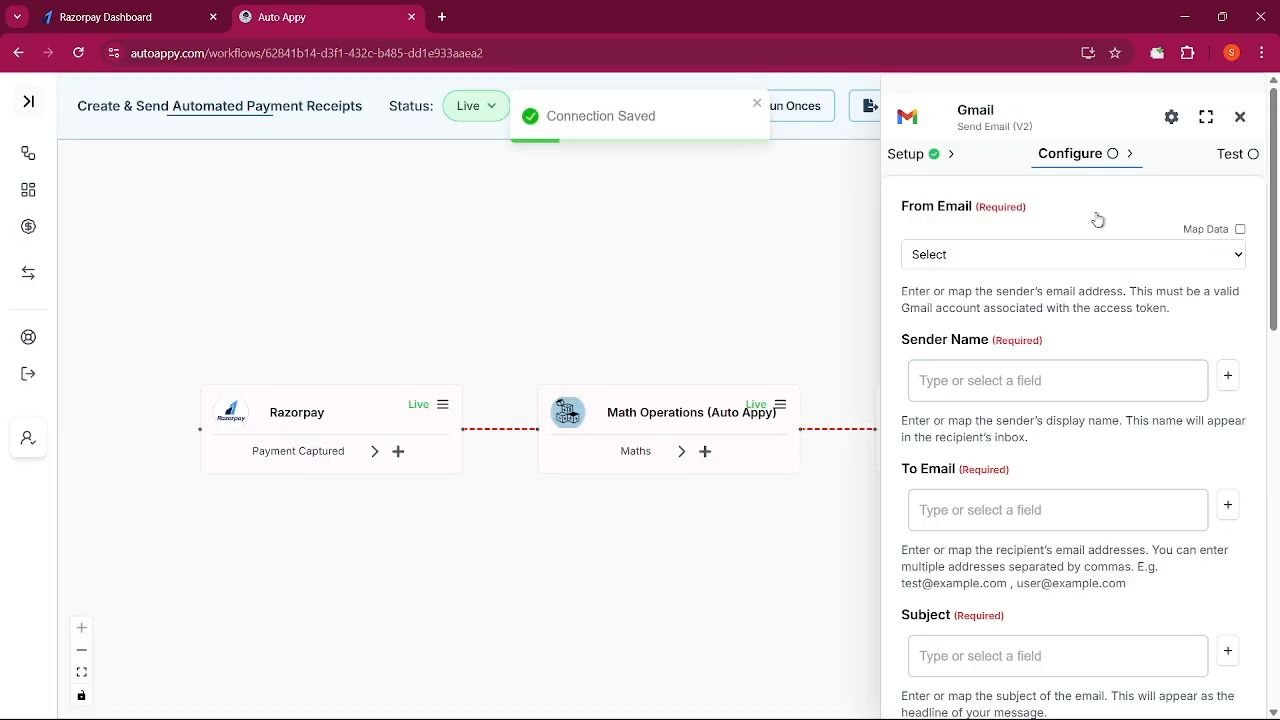
# - Select the connected Gmail account's address as the From Email and look over the remaining email fields
pyautogui.click(1170, 256)
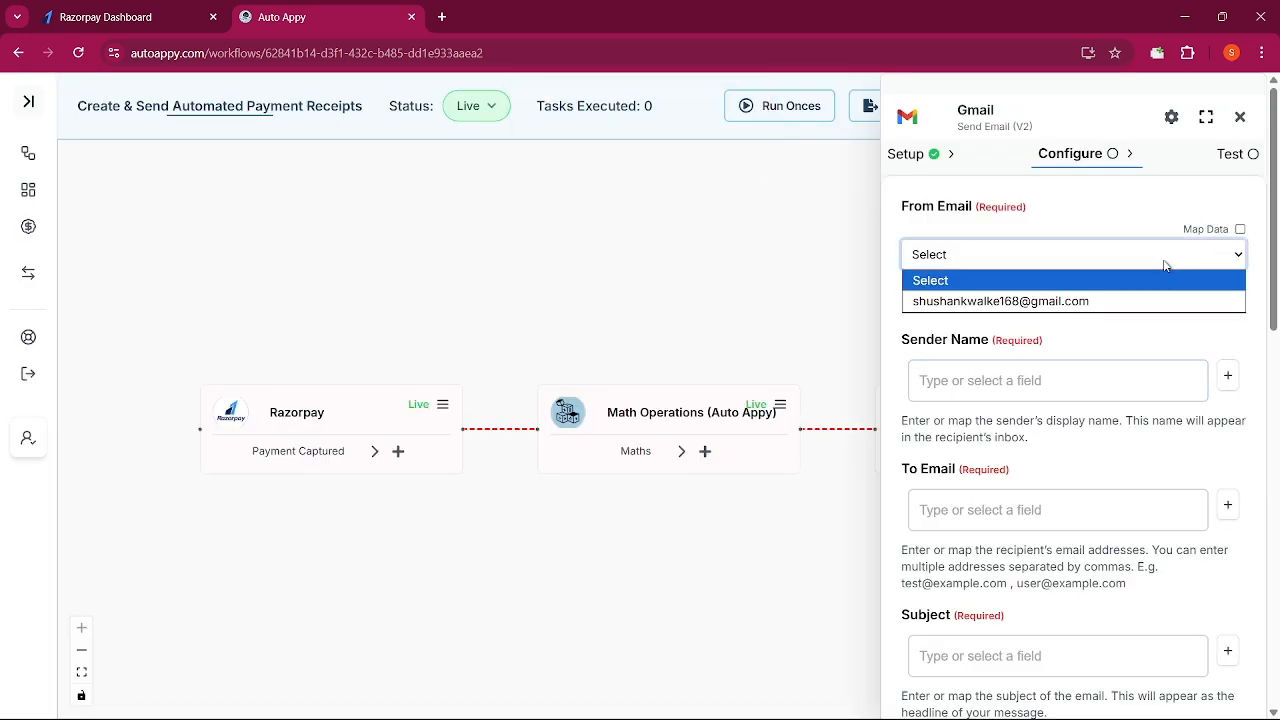
pyautogui.click(1124, 298)
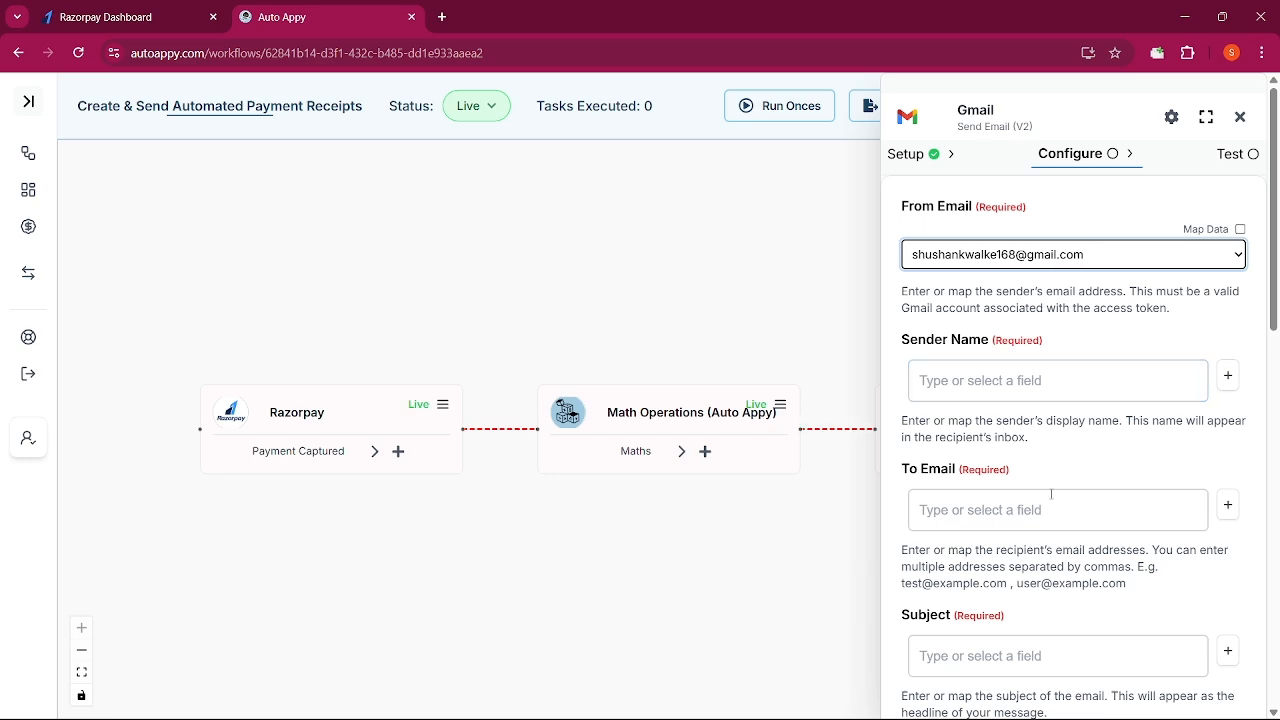
pyautogui.scroll(-3, 1042, 590)
pyautogui.scroll(3, 1042, 593)
pyautogui.scroll(-3, 1015, 422)
pyautogui.scroll(3, 1015, 422)
# - Map Razorpay's Payload.payment.entity.email field into the Sender Name field
pyautogui.click(1228, 376)
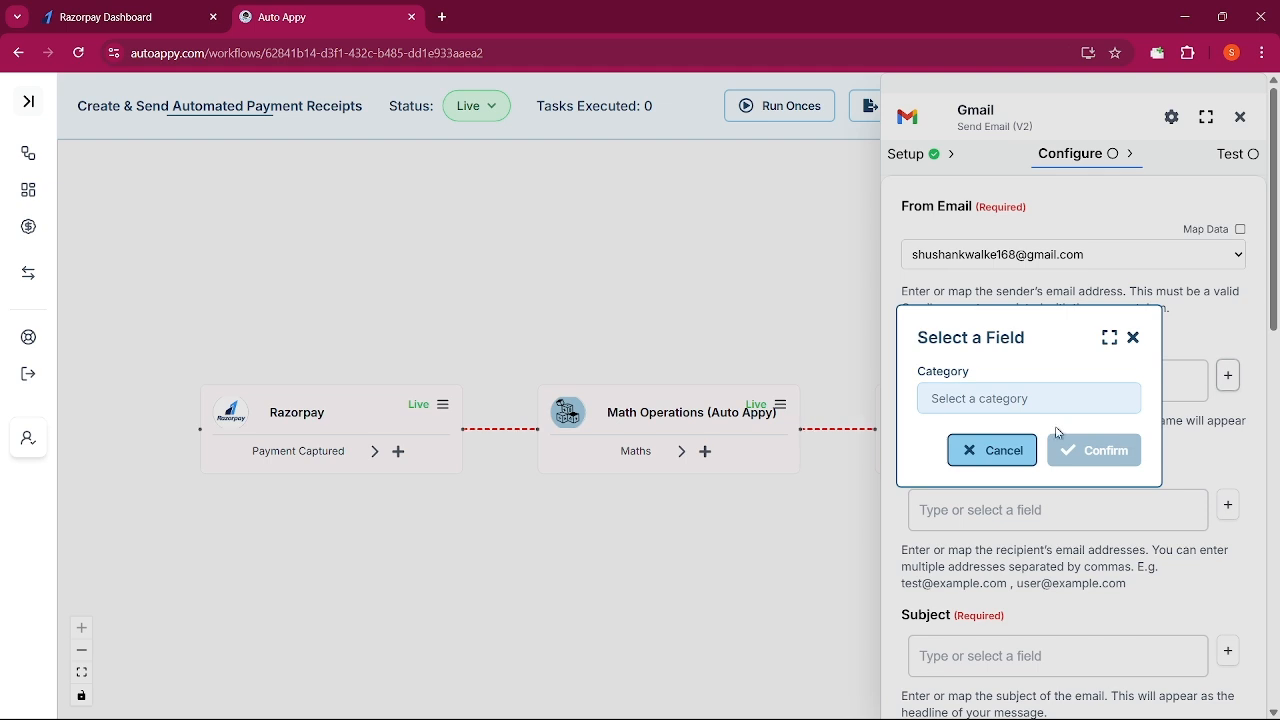
pyautogui.click(991, 397)
pyautogui.click(976, 467)
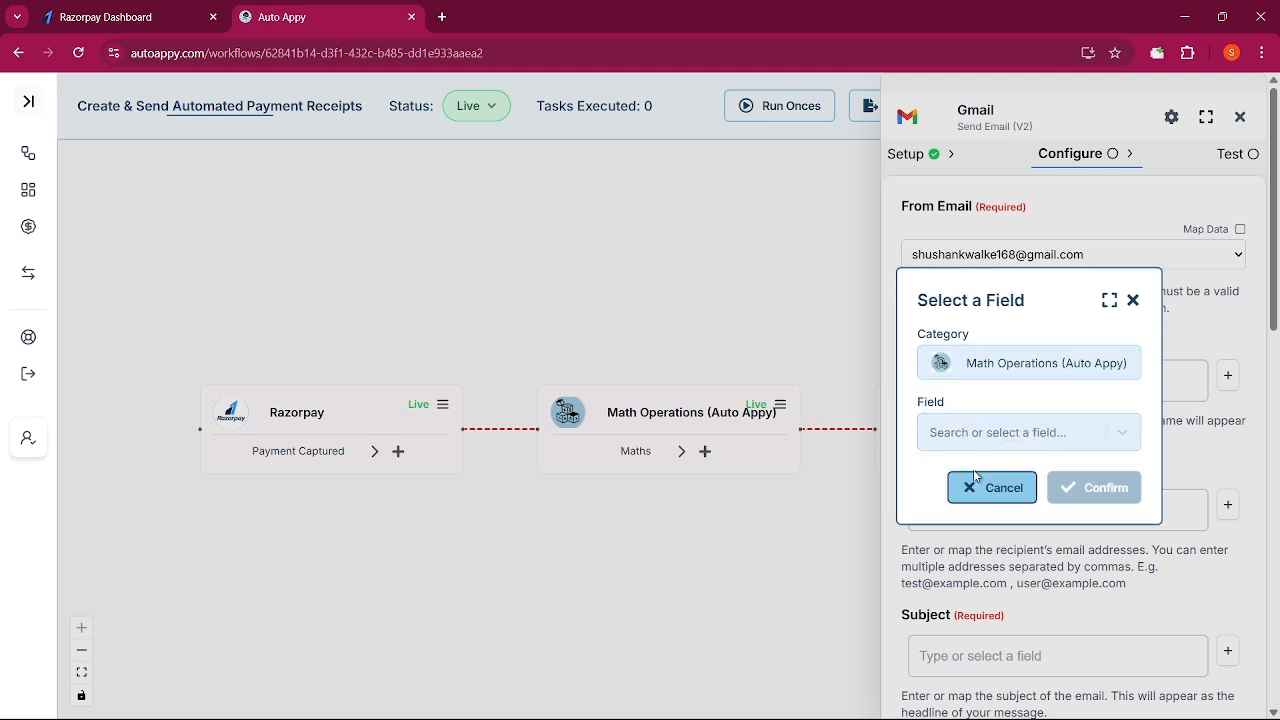
pyautogui.click(1113, 355)
pyautogui.click(995, 404)
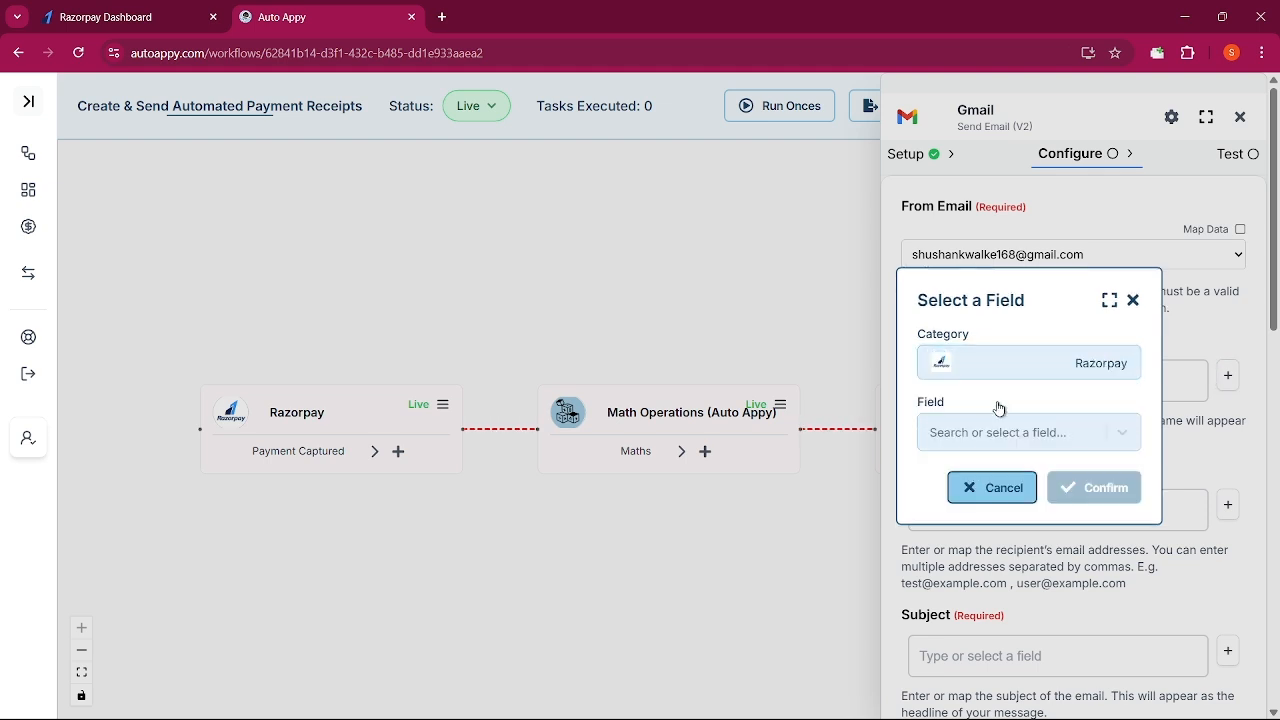
pyautogui.click(993, 440)
pyautogui.write('shush')
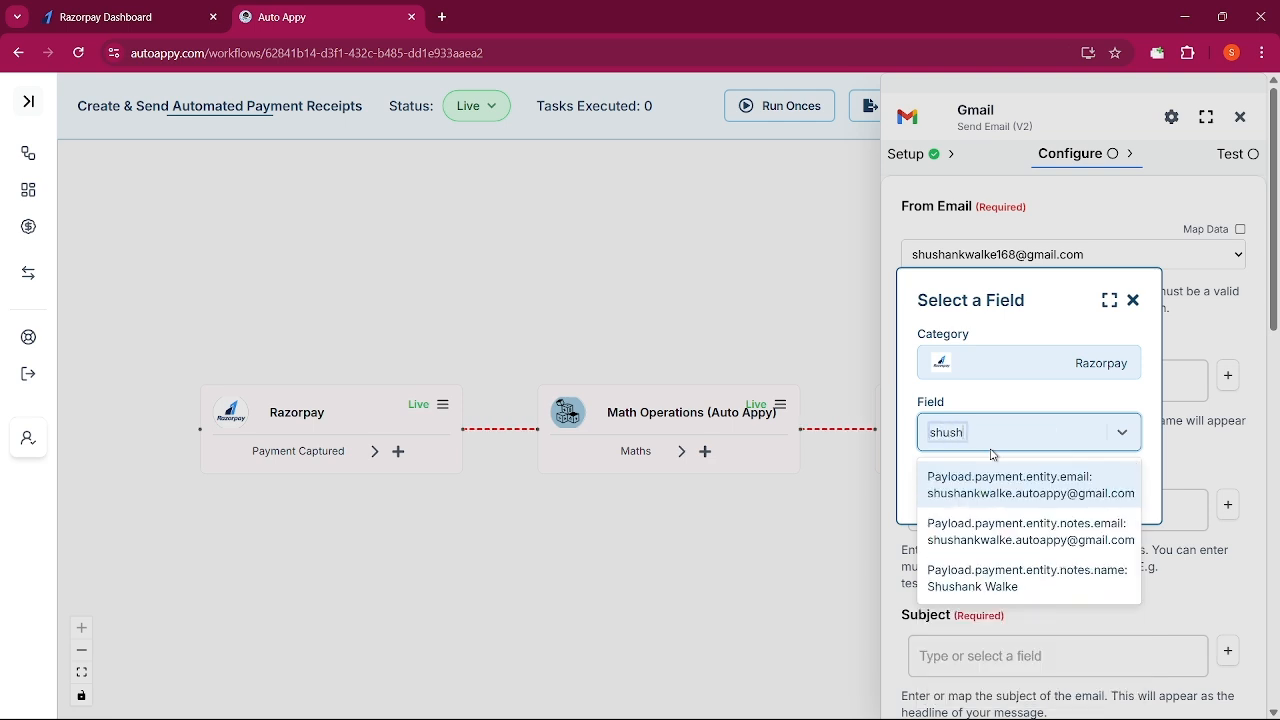
pyautogui.click(985, 490)
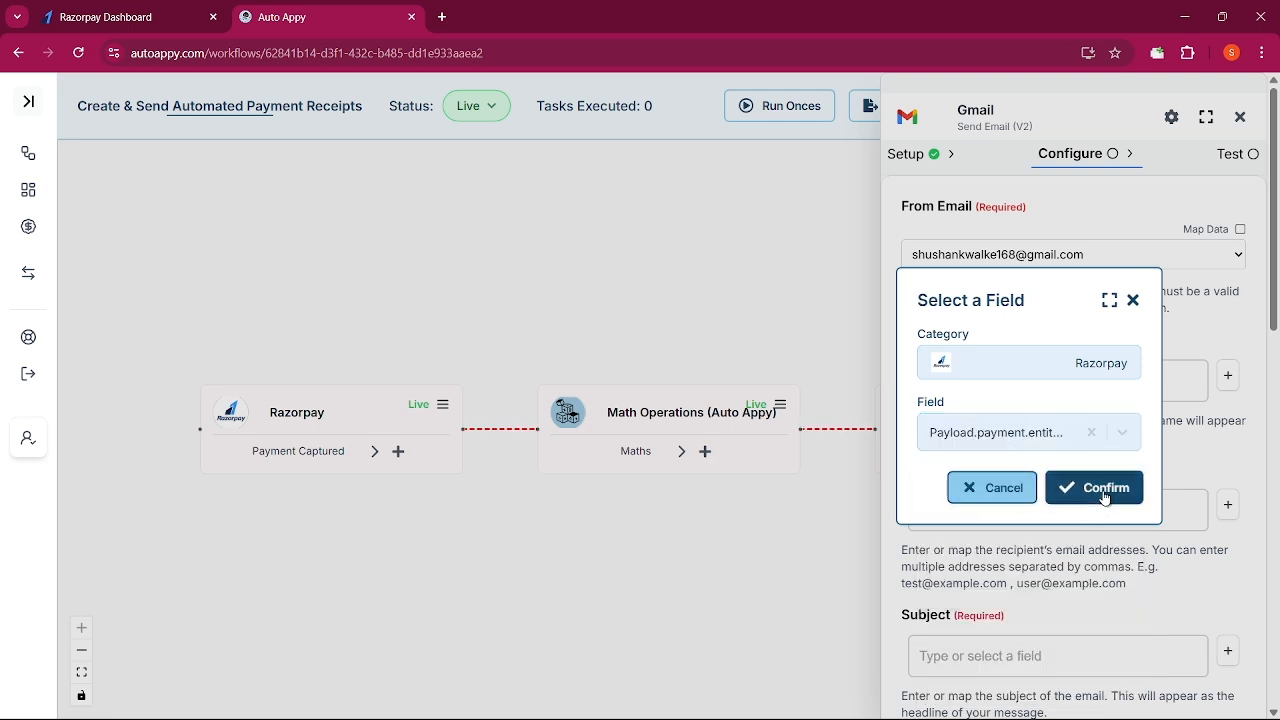
pyautogui.click(1103, 486)
# - Move the mapped payment email from Sender Name to To Email, and enter the sender's name in its place
pyautogui.scroll(-1, 1104, 491)
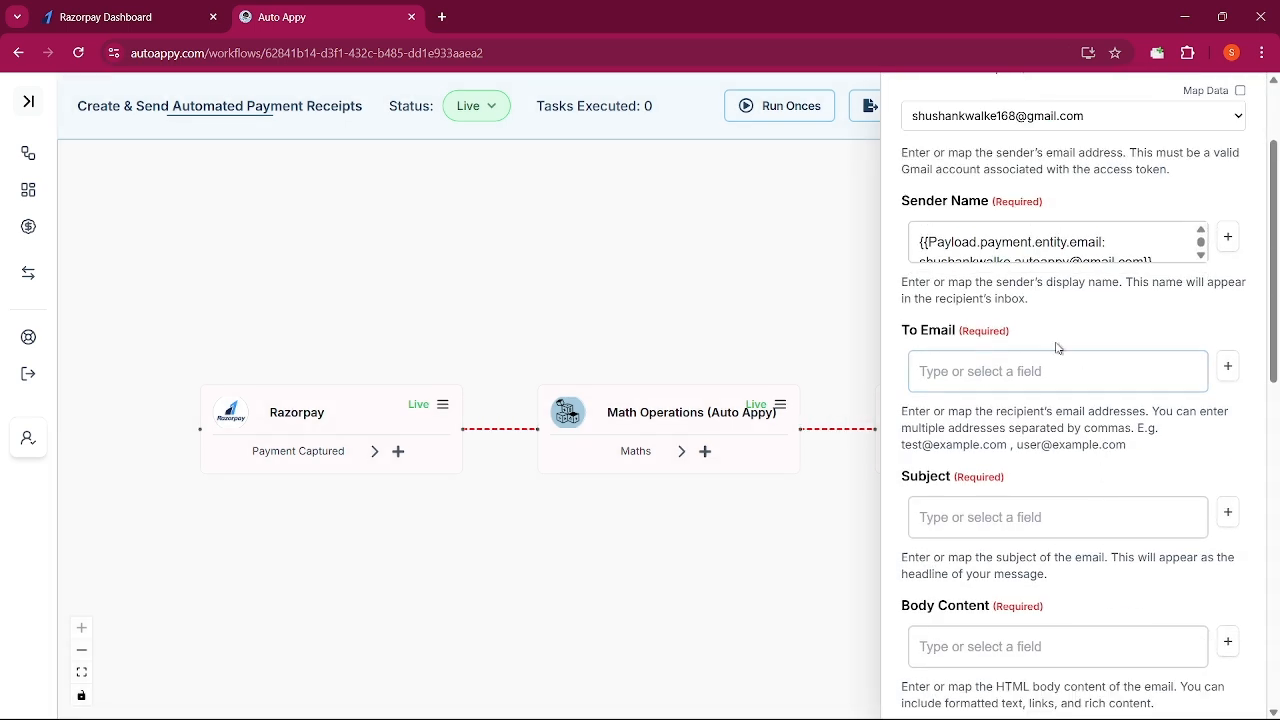
pyautogui.click(1010, 260)
pyautogui.hotkey('ctrl', 'a')
pyautogui.hotkey('ctrl', 'c')
pyautogui.press('BackSpace')
pyautogui.click(1010, 372)
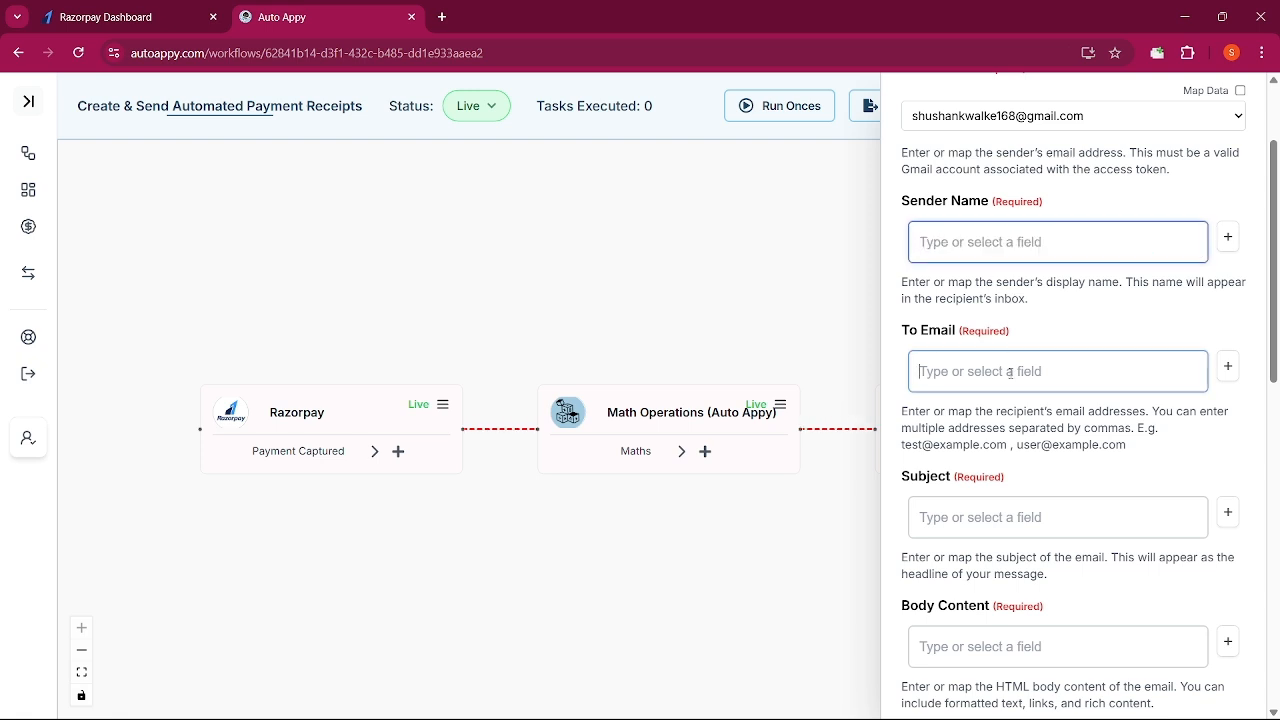
pyautogui.hotkey('ctrl', 'v')
pyautogui.click(967, 242)
pyautogui.write('Shu')
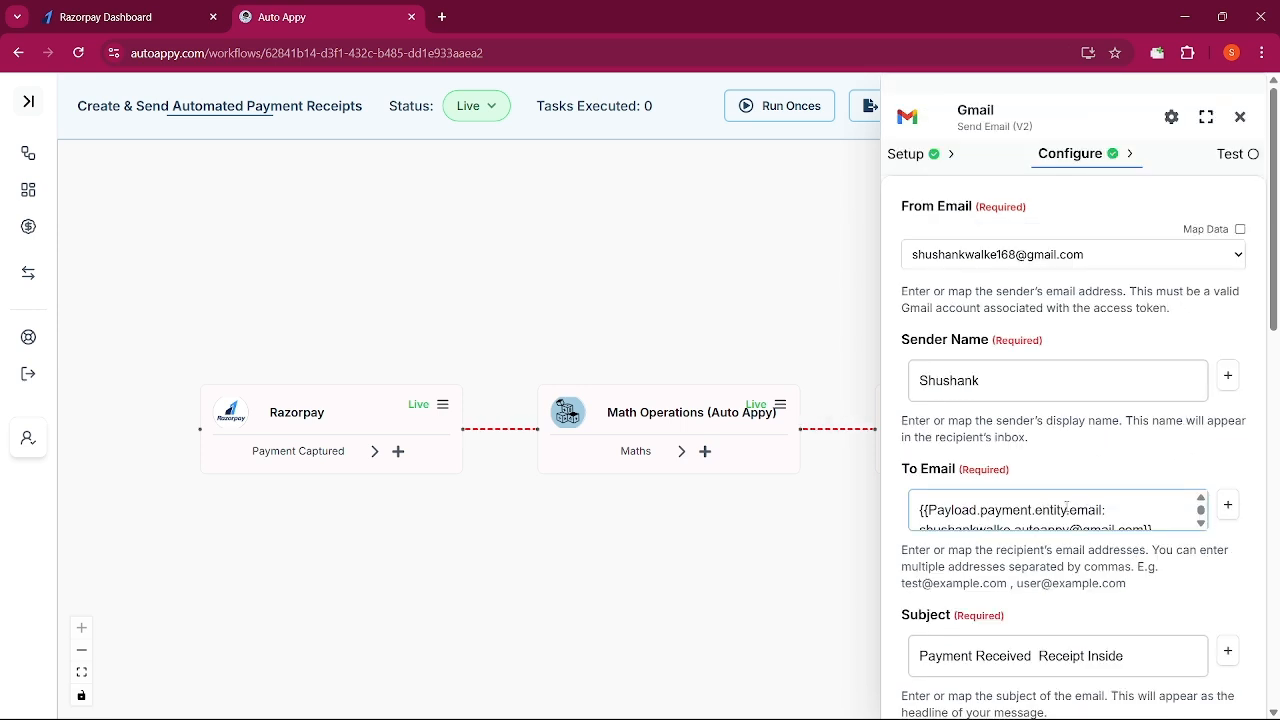
# - Submit the Gmail node's email configuration, and test the node to view its sample data
pyautogui.scroll(-6, 1069, 496)
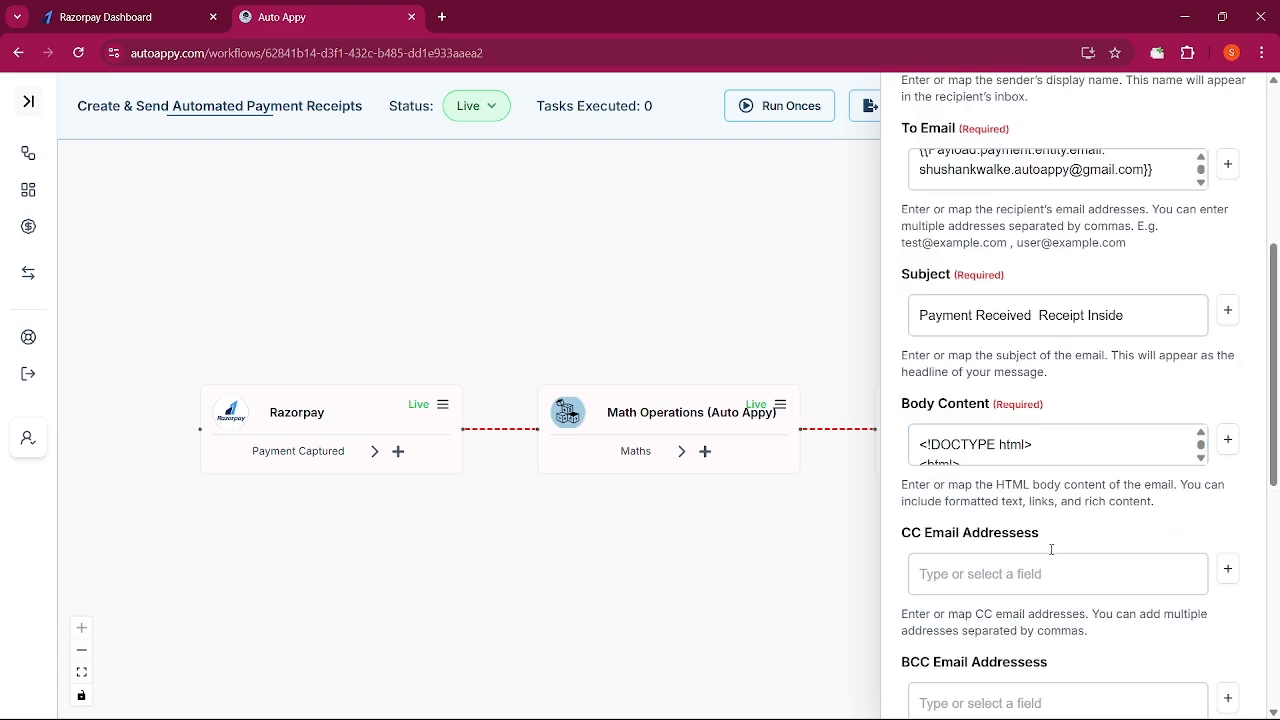
pyautogui.scroll(-2, 990, 235)
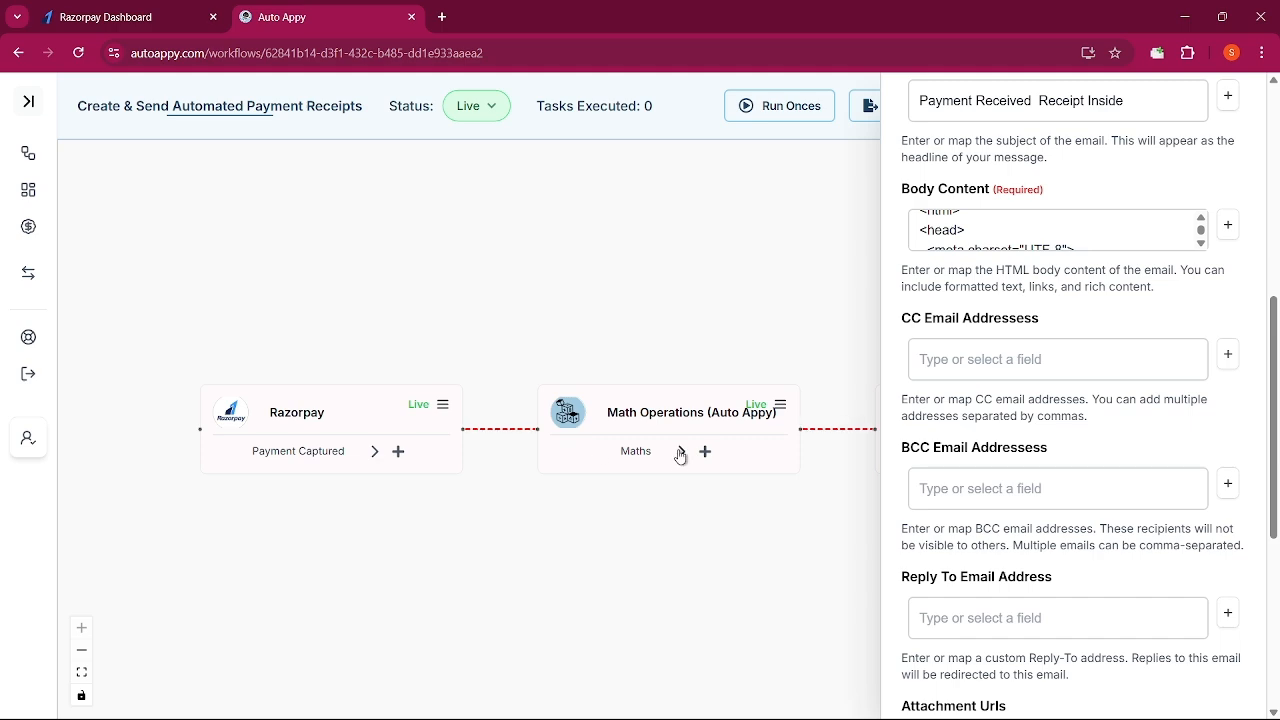
pyautogui.scroll(-5, 1040, 500)
pyautogui.click(1043, 683)
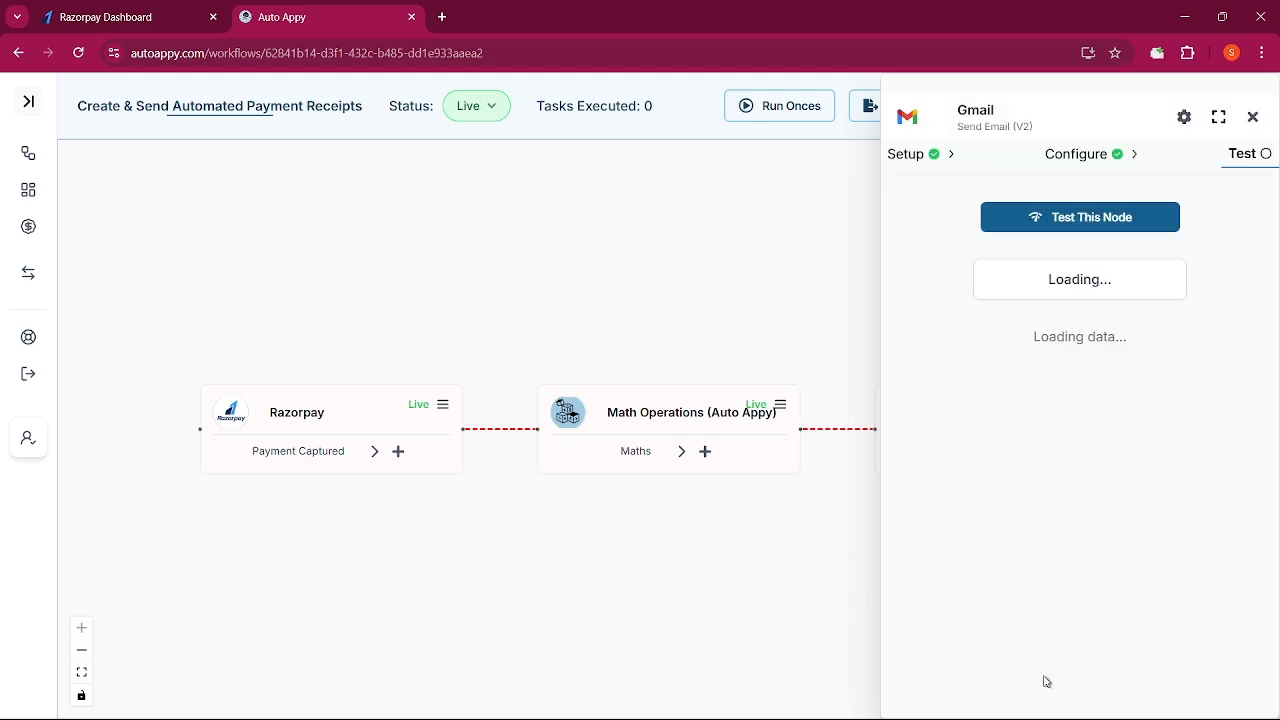
pyautogui.click(1085, 224)
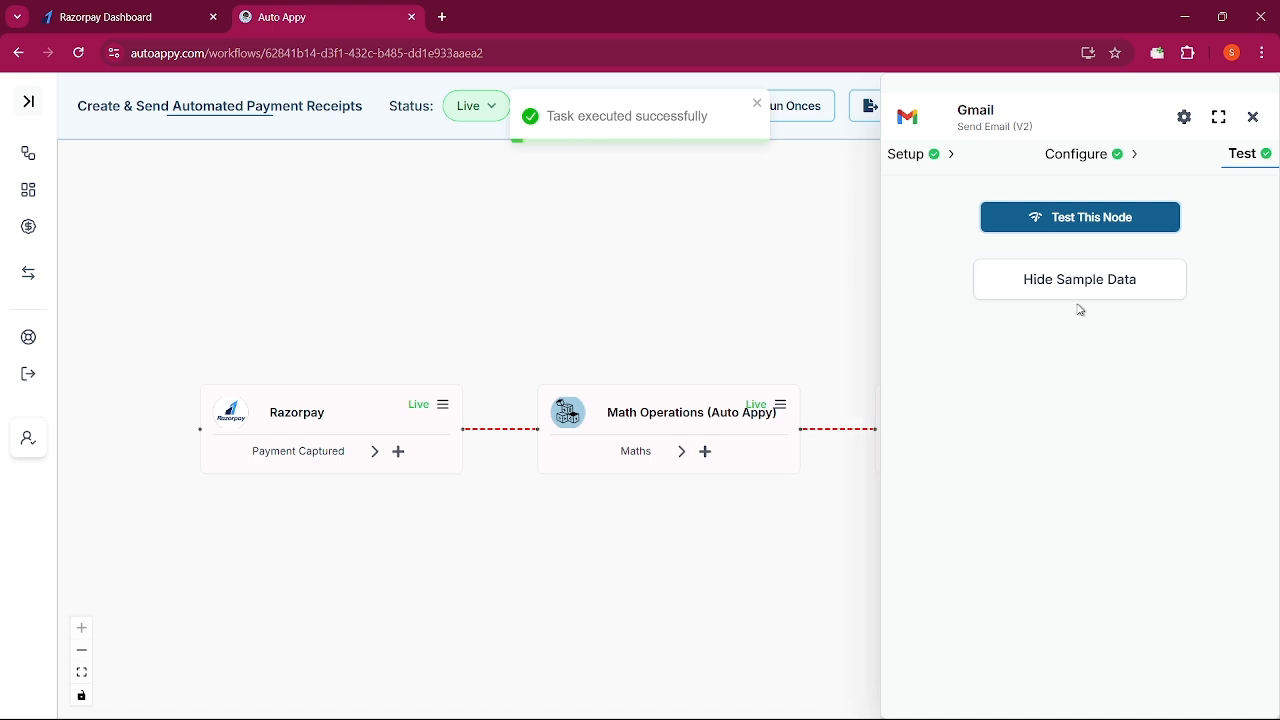
pyautogui.click(1078, 291)
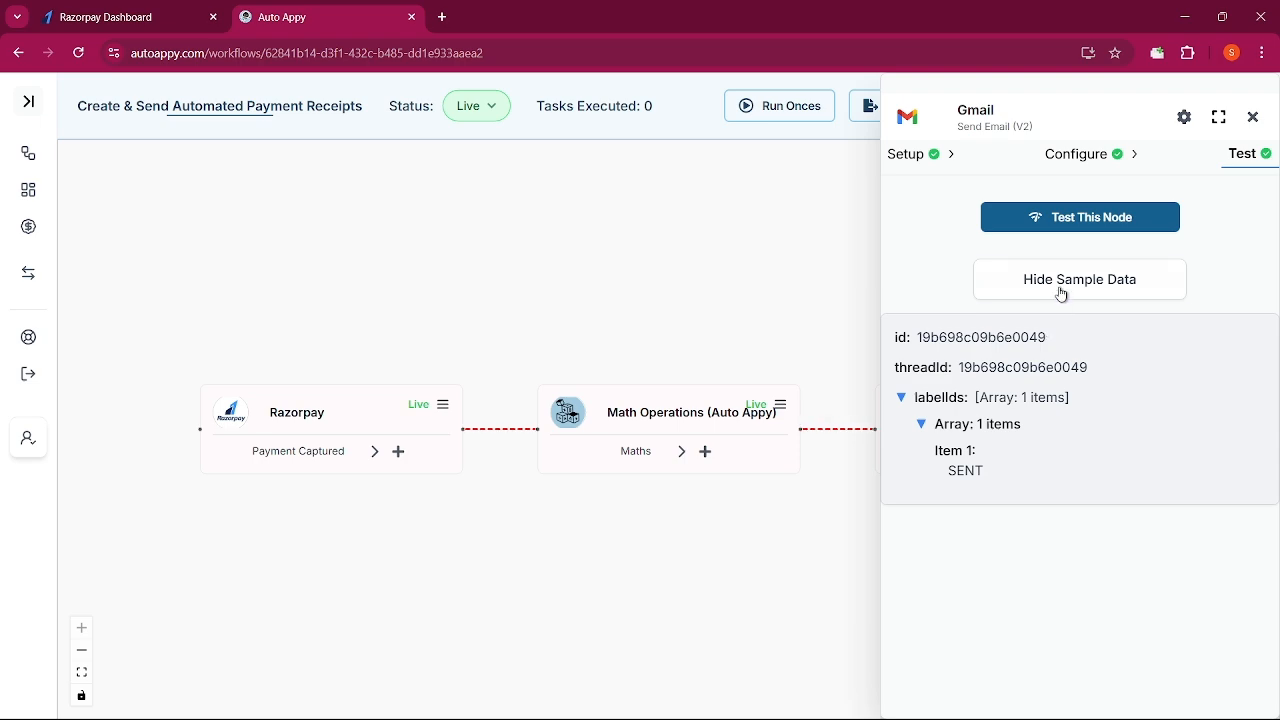
# - Switch to the recipient's Gmail inbox and open the newest "Payment Received Receipt Inside" email
pyautogui.hotkey('alt', 'Tab')
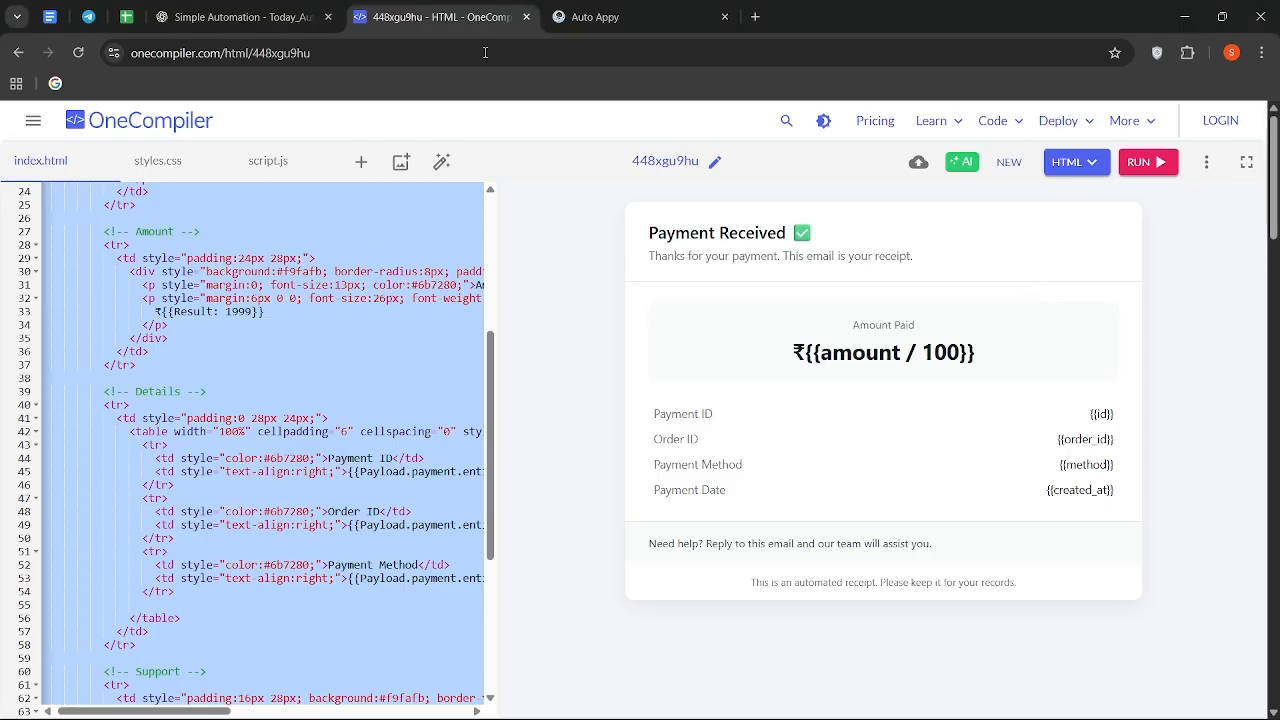
pyautogui.click(668, 17)
pyautogui.hotkey('alt', 'Tab')
pyautogui.press('Tab')
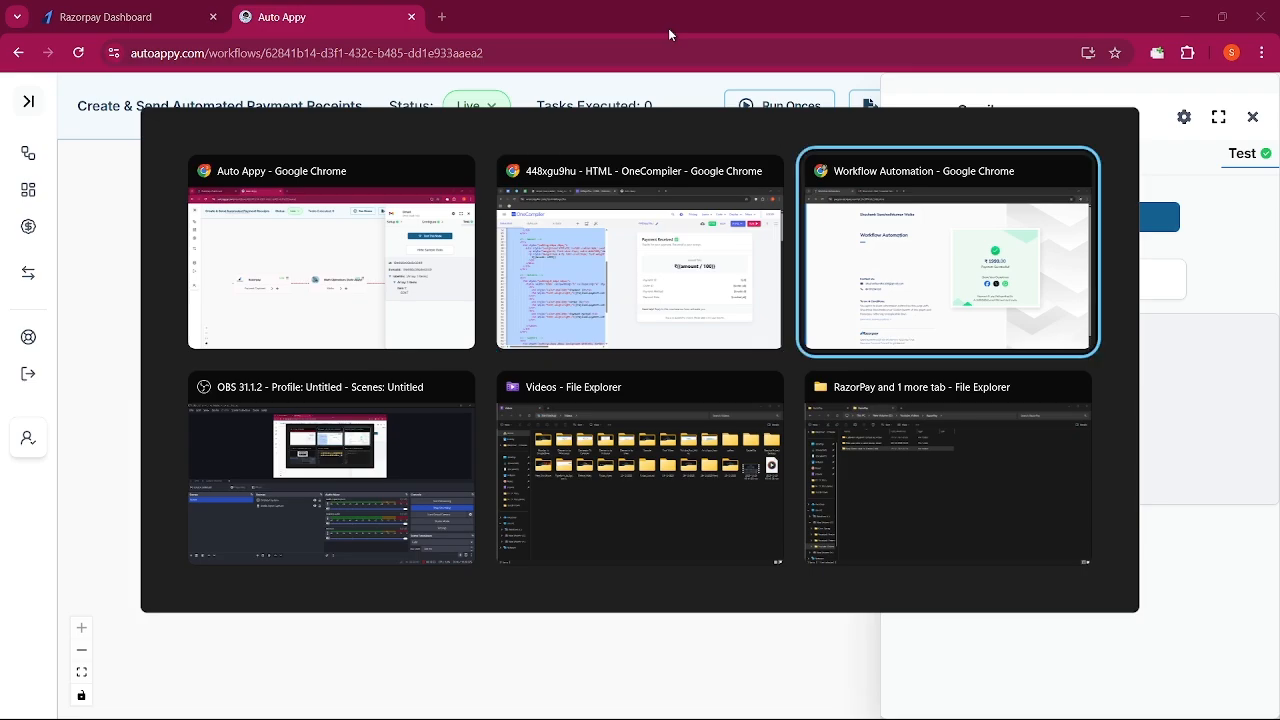
pyautogui.click(290, 14)
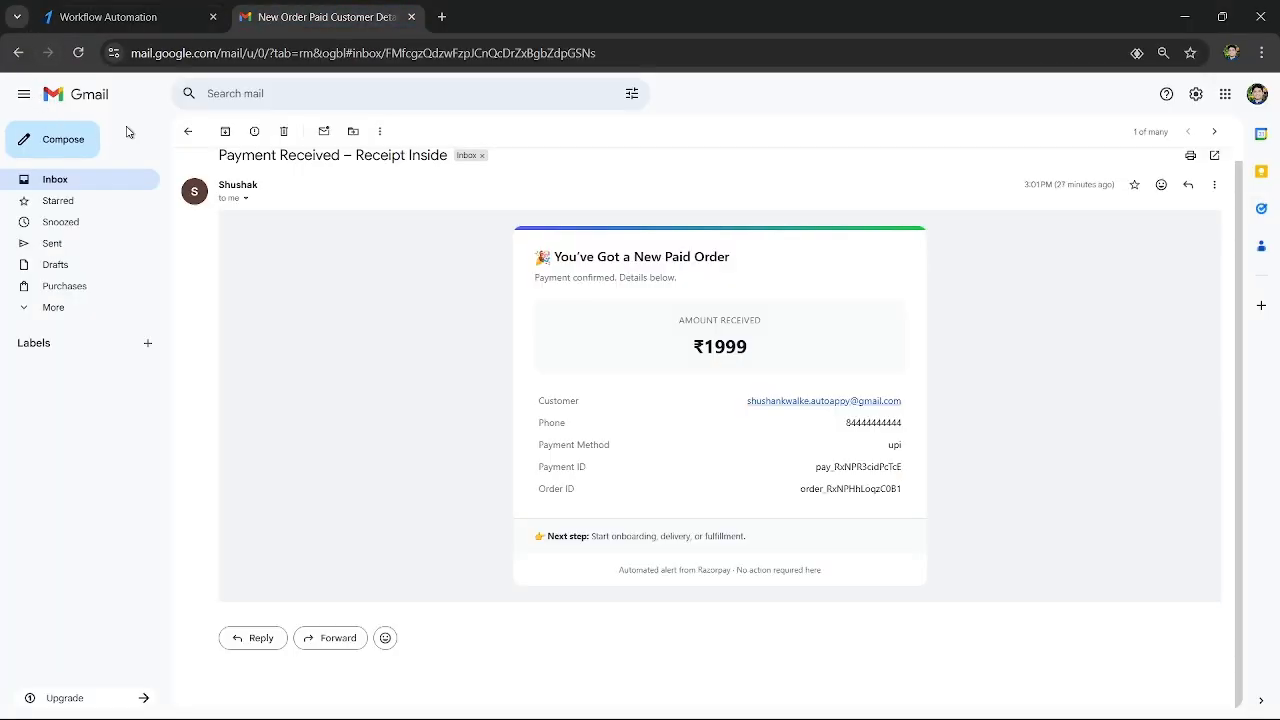
pyautogui.click(190, 131)
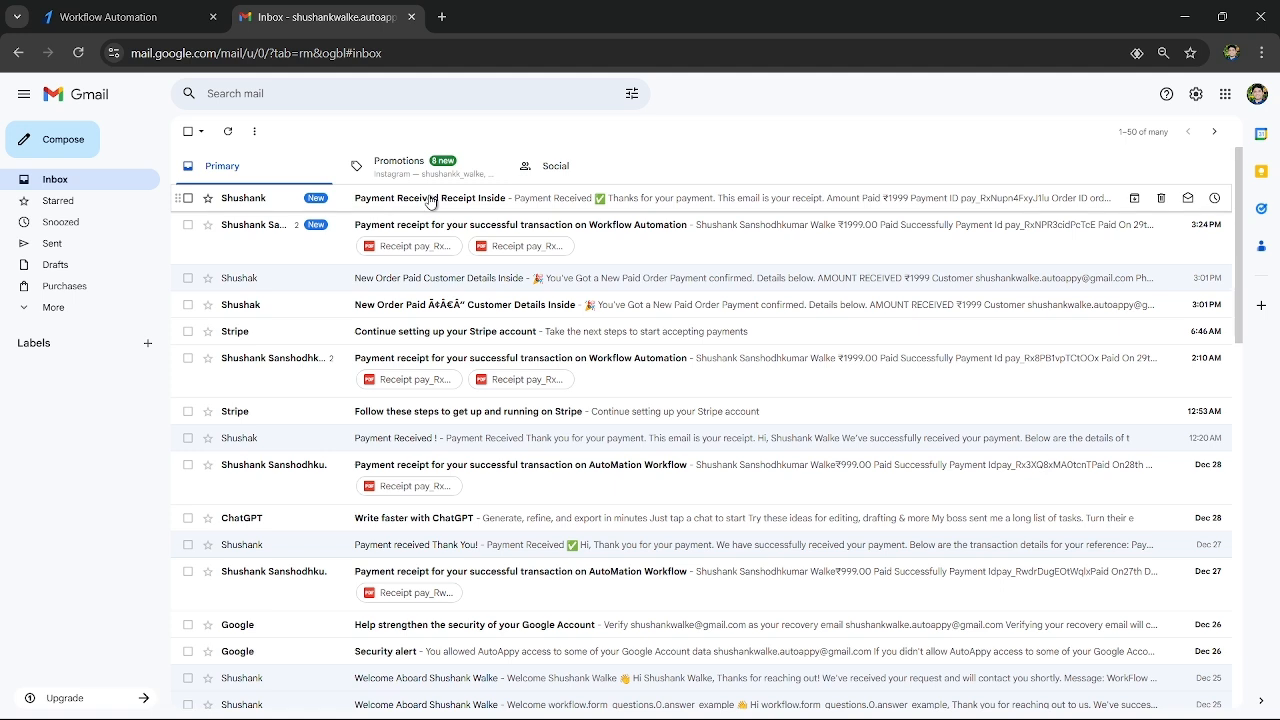
pyautogui.click(430, 199)
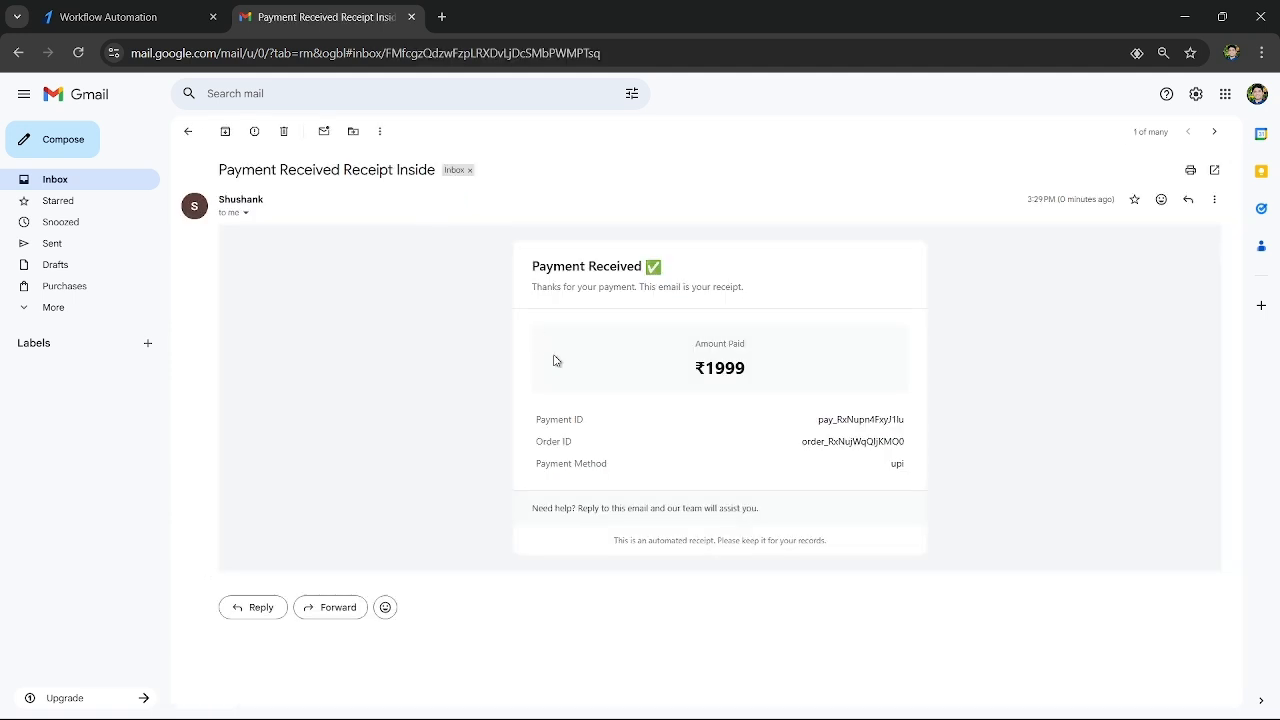
# - Examine the receipt email's subject, amount paid and payment details, and return to Auto Appy to close the Gmail node's settings
pyautogui.moveTo(527, 276); pyautogui.dragTo(916, 452)
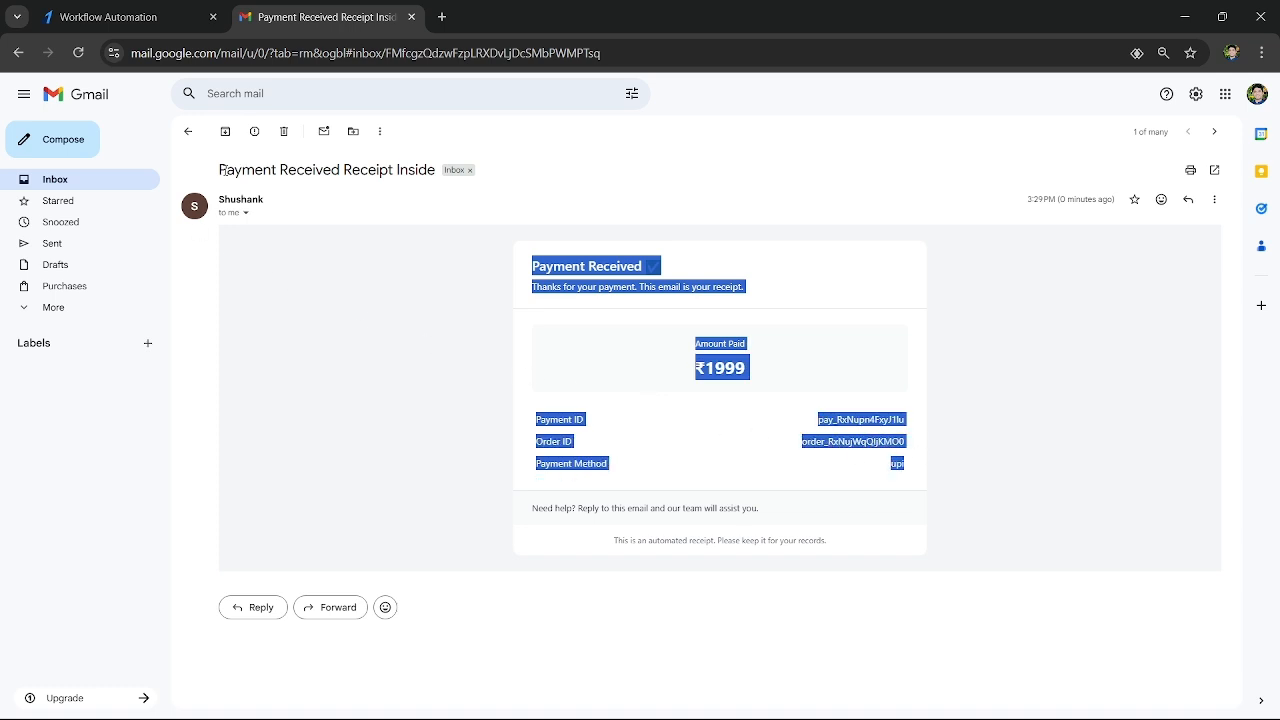
pyautogui.moveTo(221, 170); pyautogui.dragTo(400, 172)
pyautogui.moveTo(689, 377); pyautogui.dragTo(791, 378)
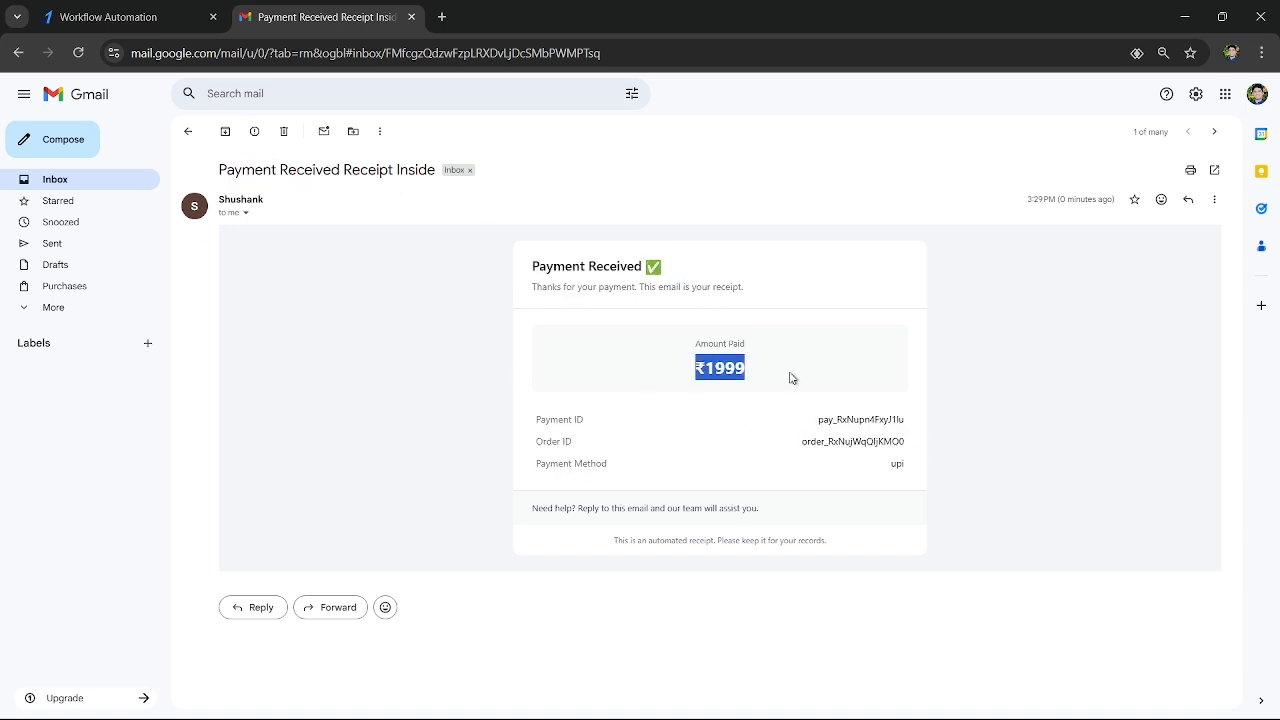
pyautogui.moveTo(905, 473); pyautogui.dragTo(527, 421)
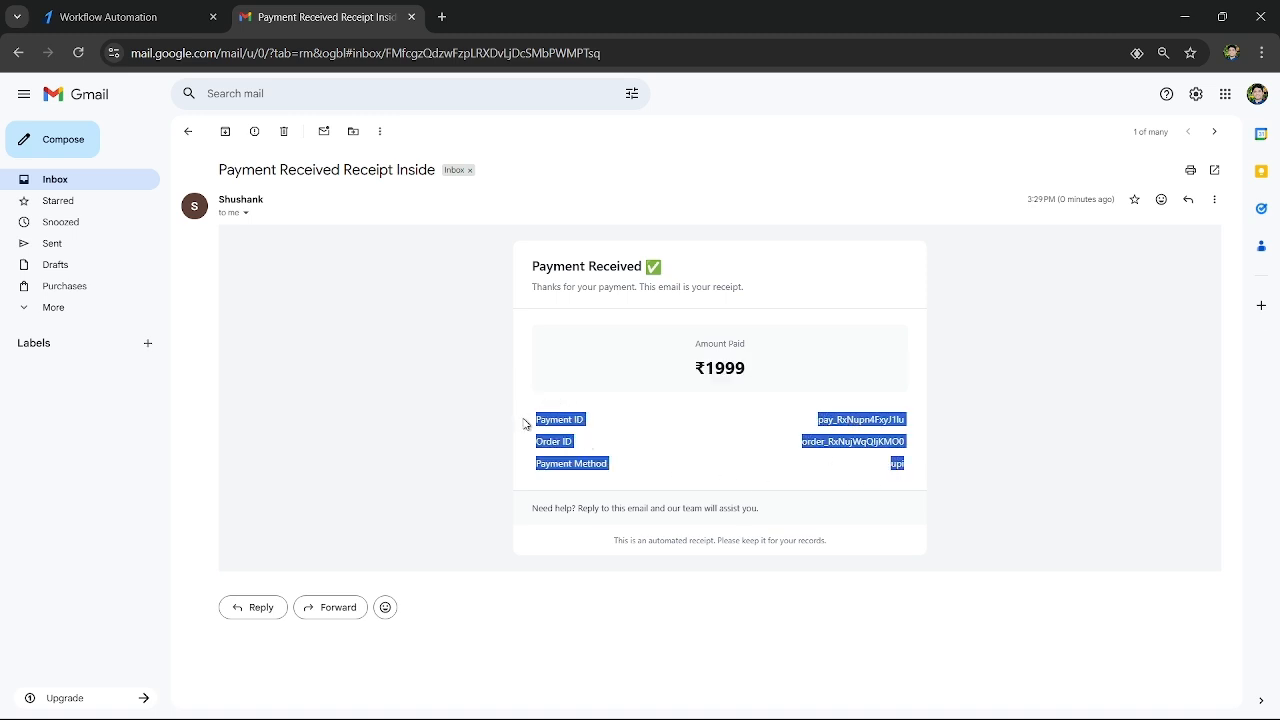
pyautogui.hotkey('alt', 'Tab')
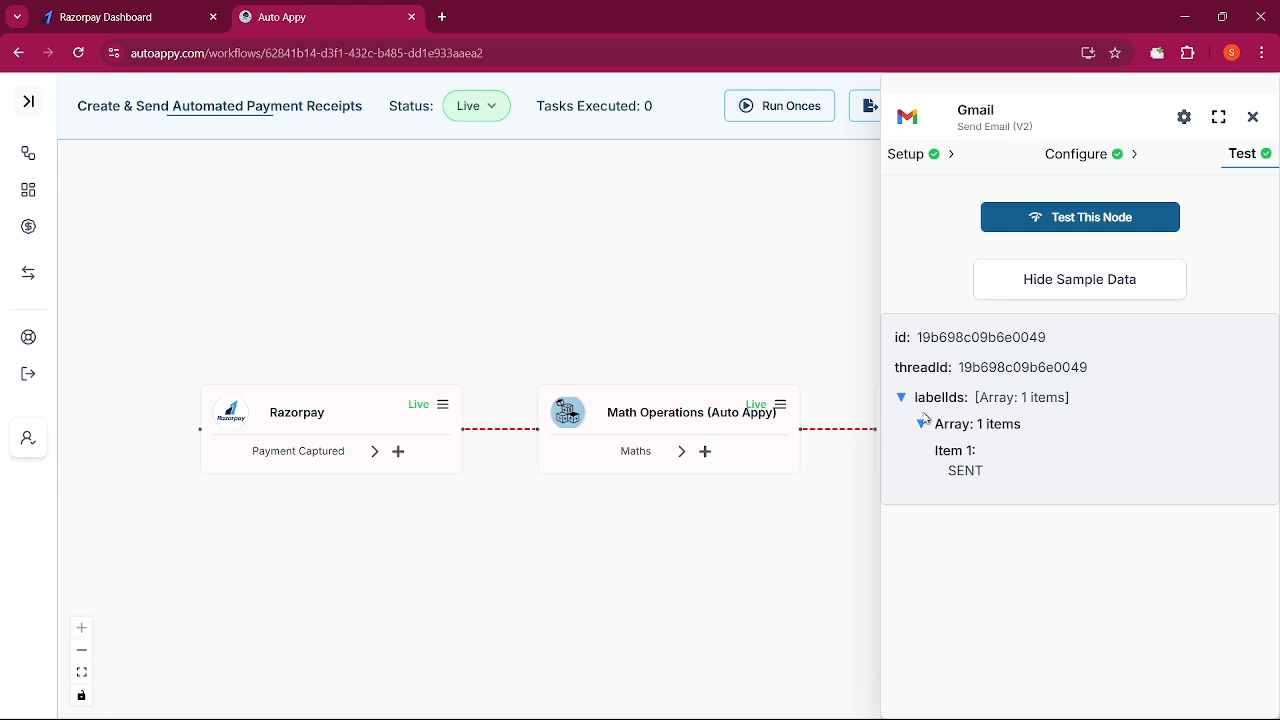
pyautogui.click(1253, 120)
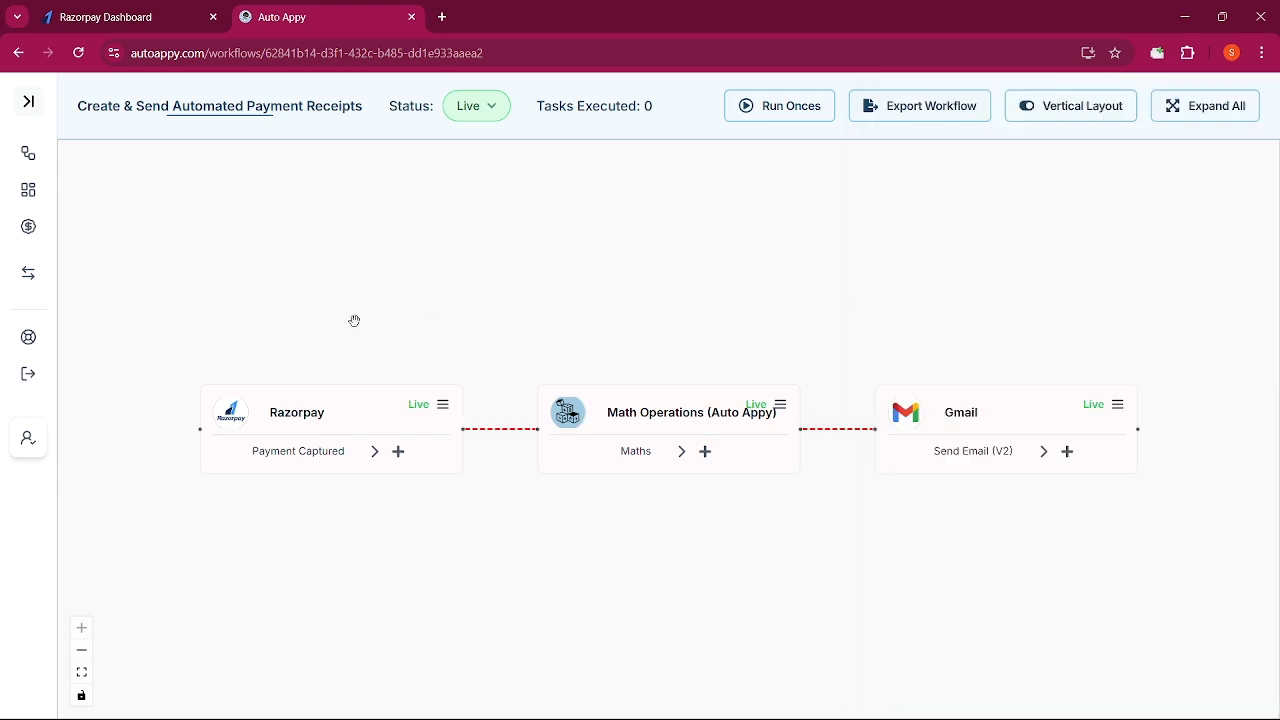